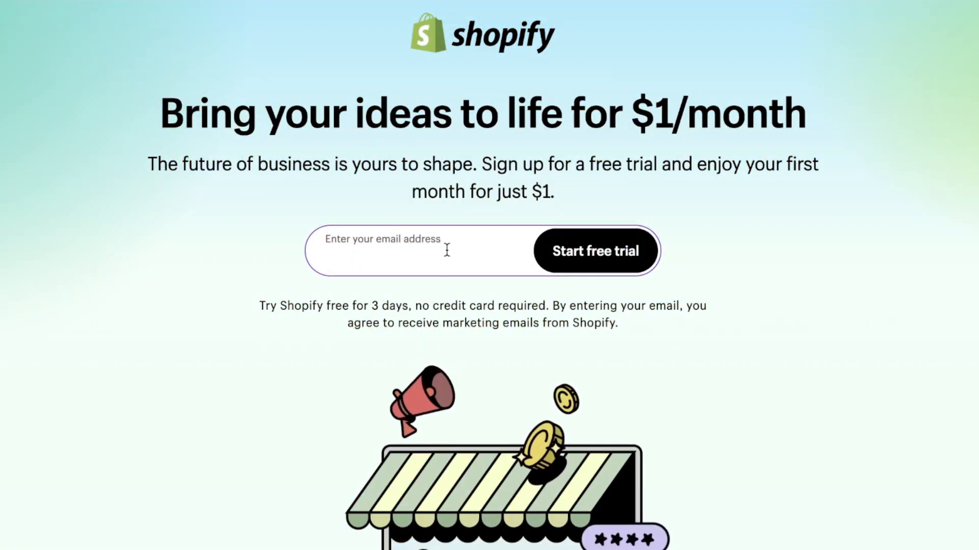
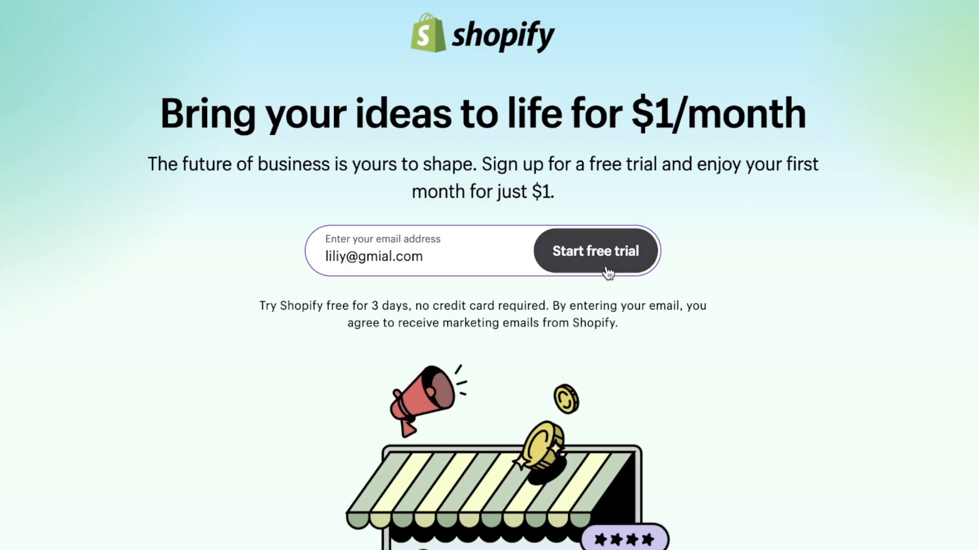
Start a free trial with the store email, choose an online store and skip the setup help
click(556, 250)
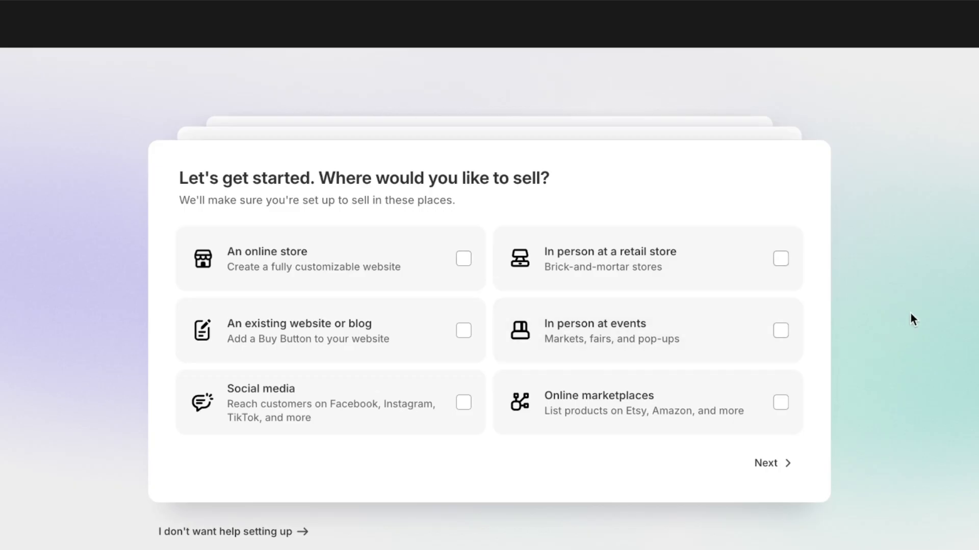
click(388, 267)
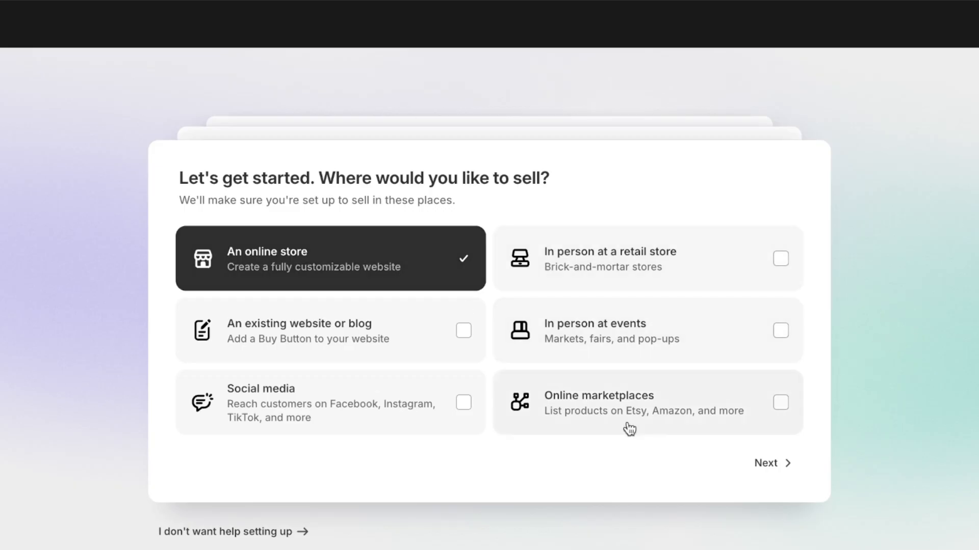
click(234, 542)
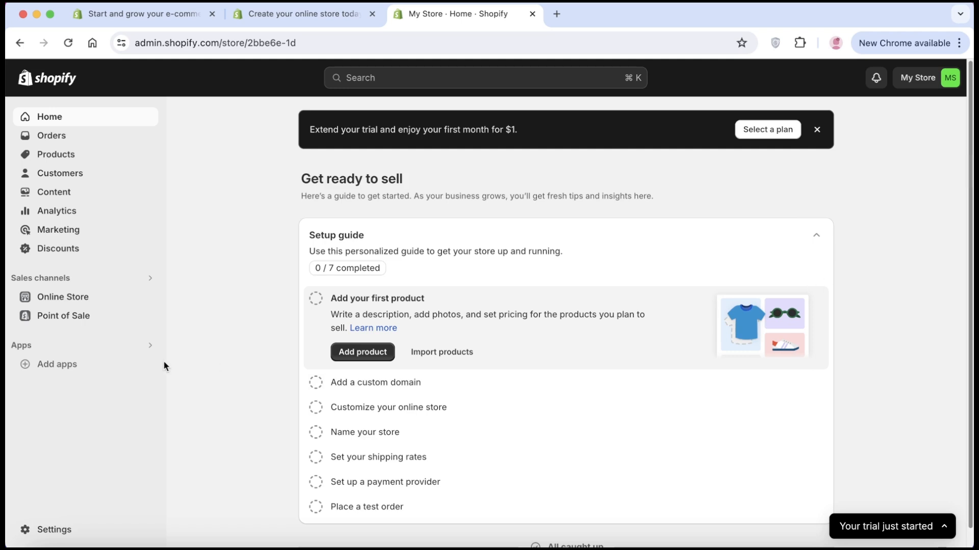
Go to the Online Store themes page and scroll down to Popular free themes
click(93, 304)
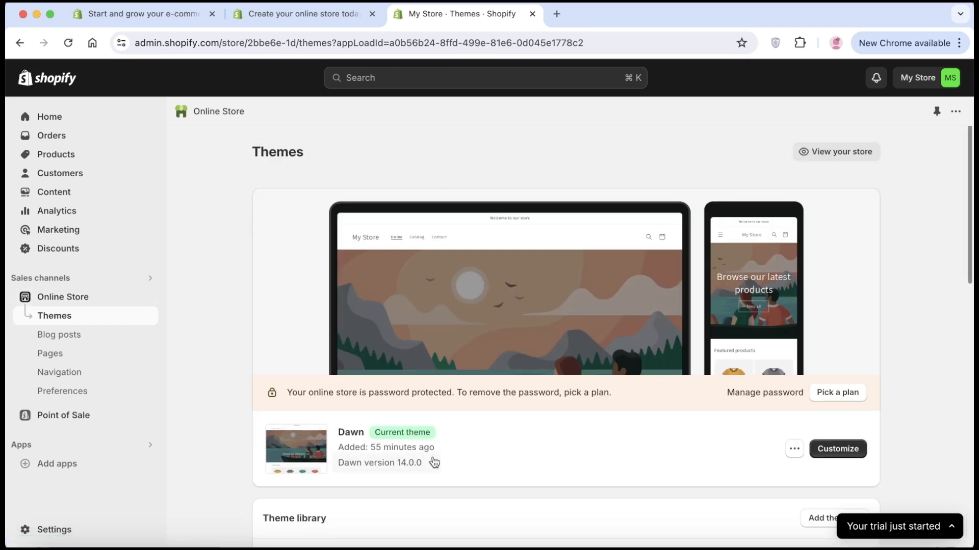
scroll(441, 468, down, 1)
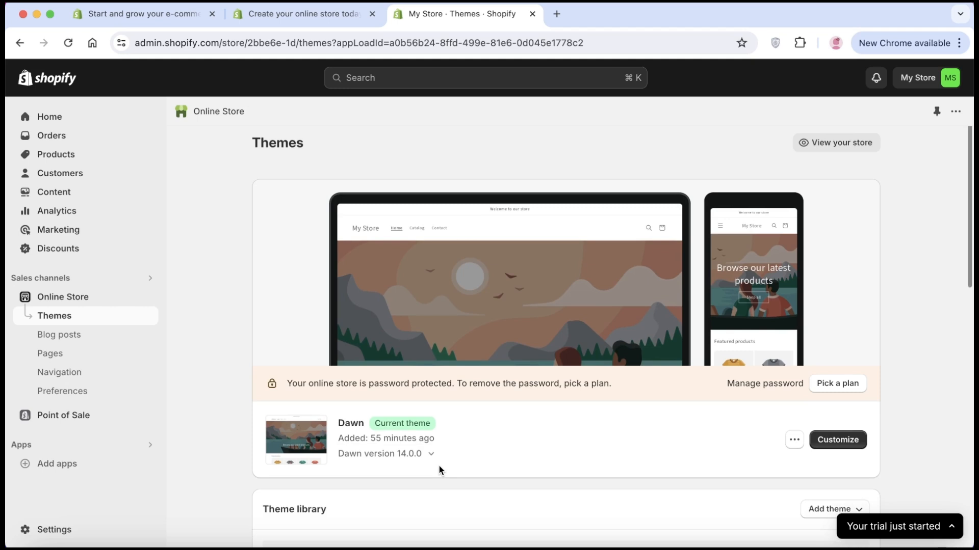
scroll(440, 467, down, 1)
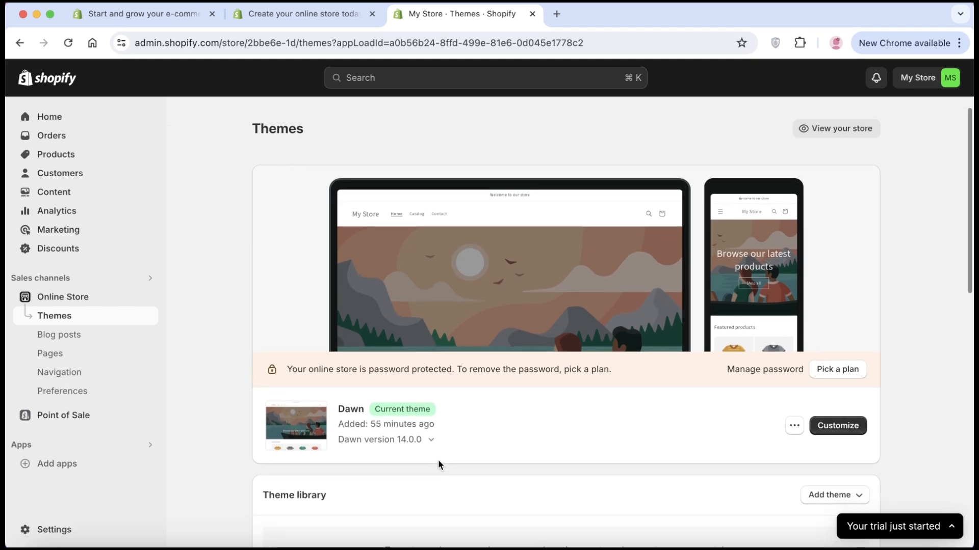
scroll(438, 460, down, 1)
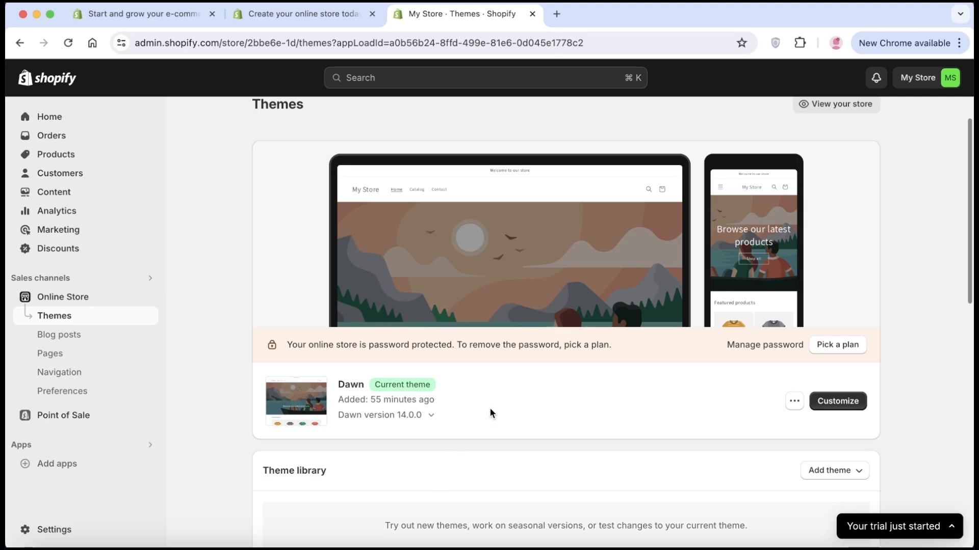
scroll(491, 408, down, 3)
scroll(488, 408, down, 15)
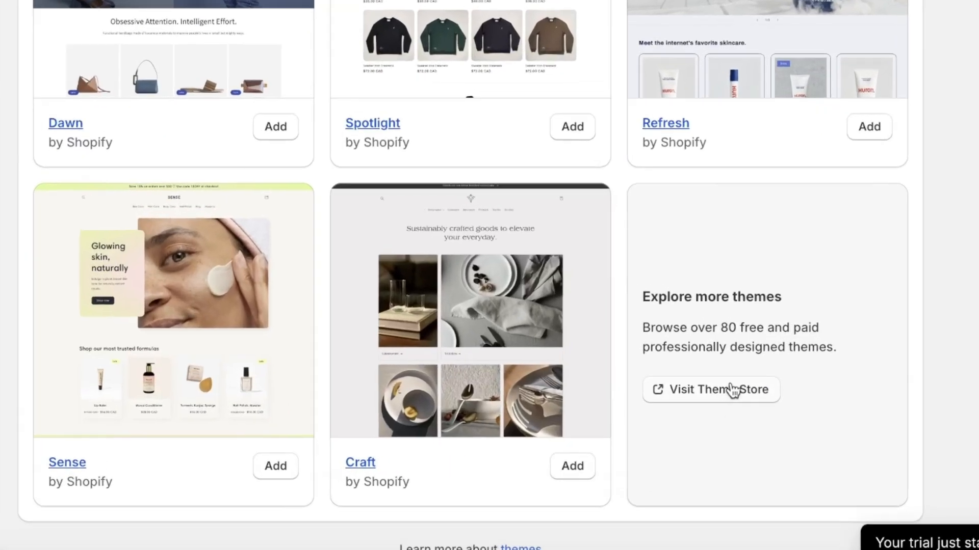
Browse the 196-theme Theme Store catalogue, then return to the admin Themes page
click(731, 391)
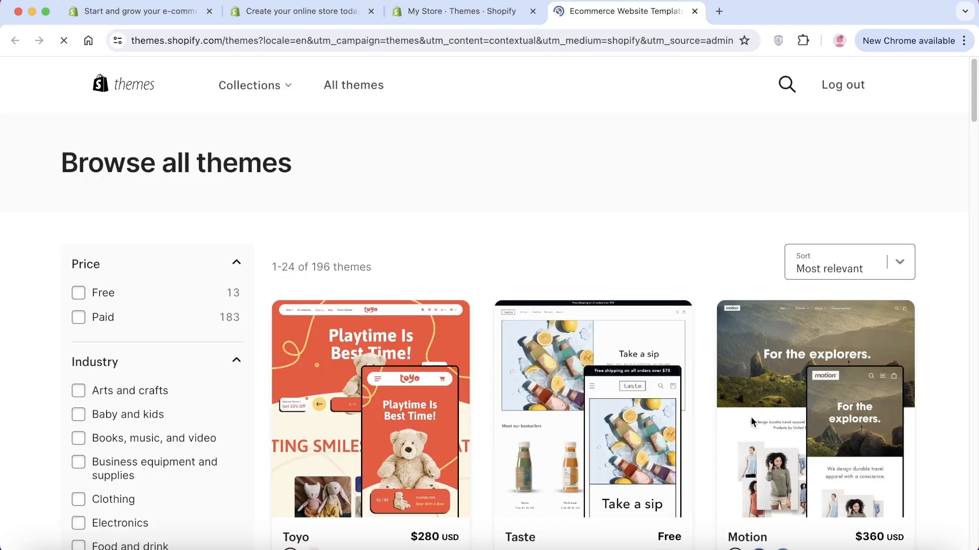
scroll(749, 420, down, 5)
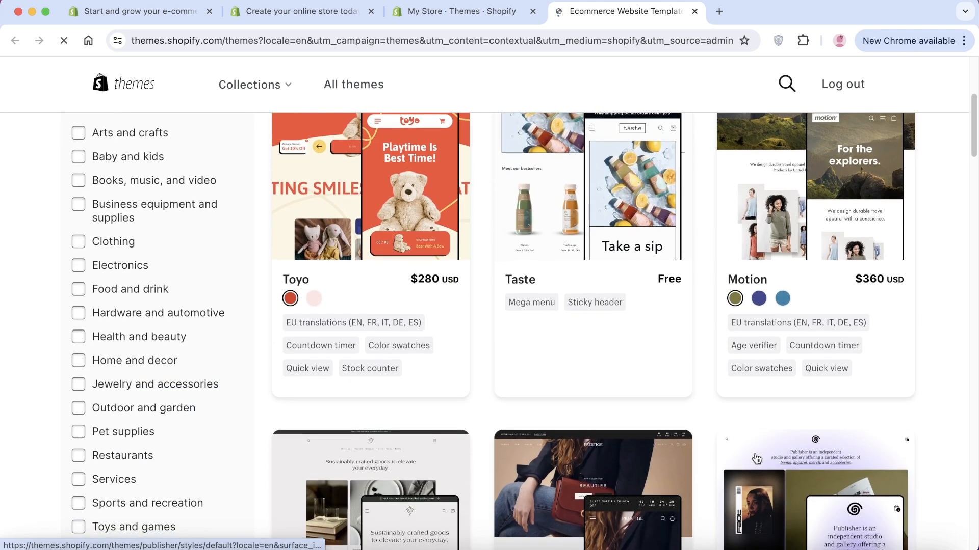
scroll(755, 466, down, 3)
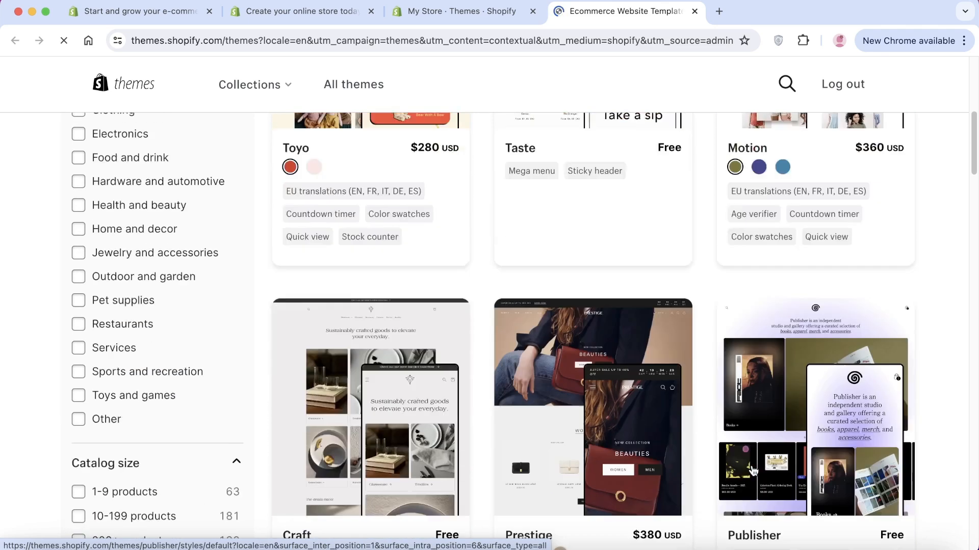
scroll(754, 472, down, 5)
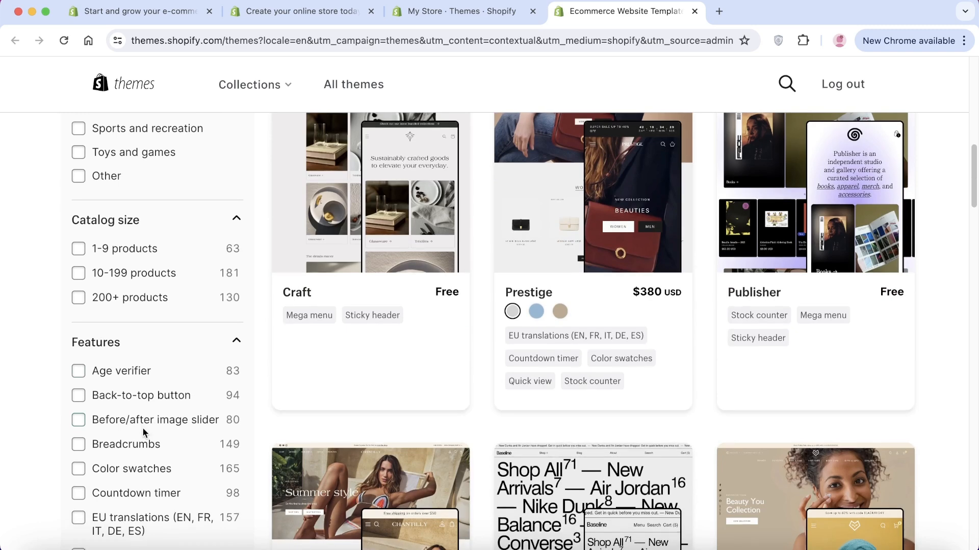
scroll(145, 430, down, 5)
click(462, 11)
scroll(545, 320, up, 10)
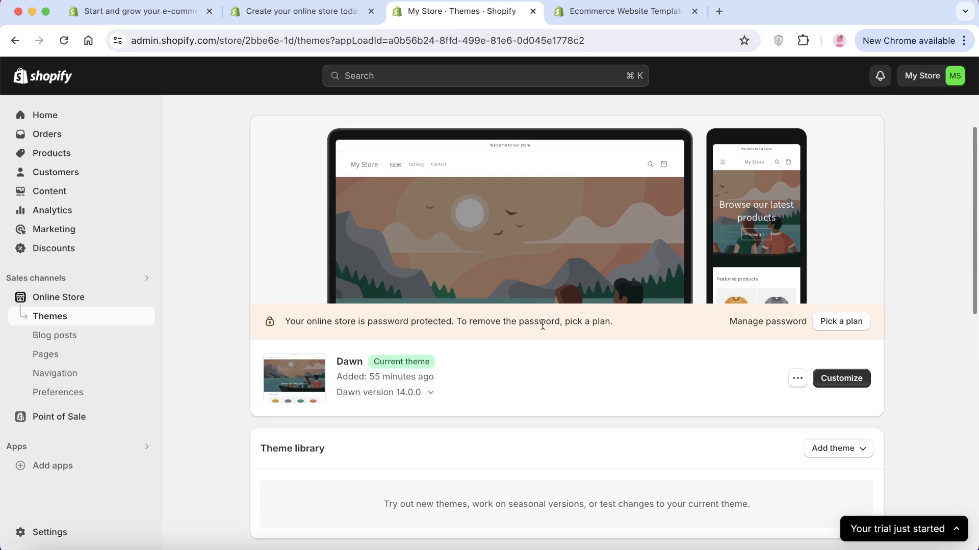
Open the editor for the current Dawn 14.0.0 theme on its Home page template
scroll(543, 324, up, 3)
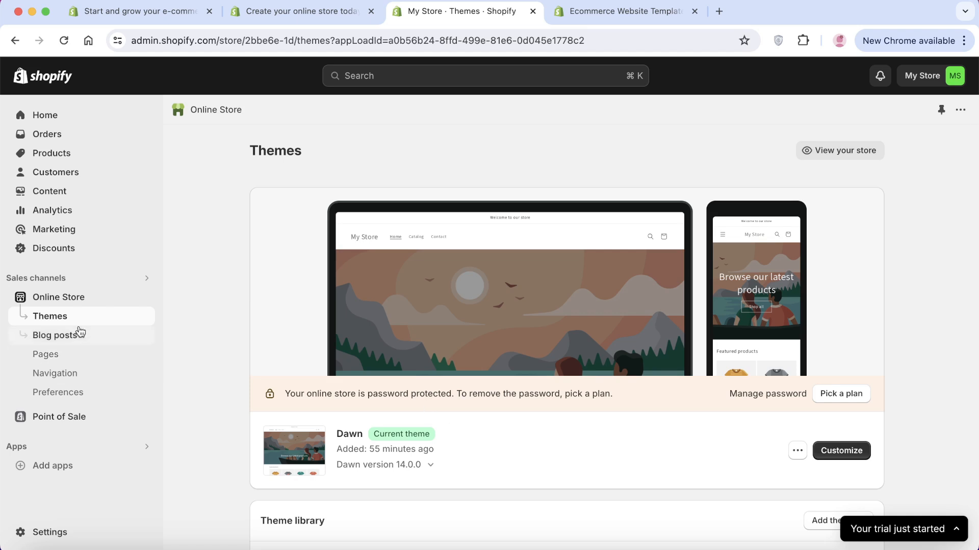
click(837, 451)
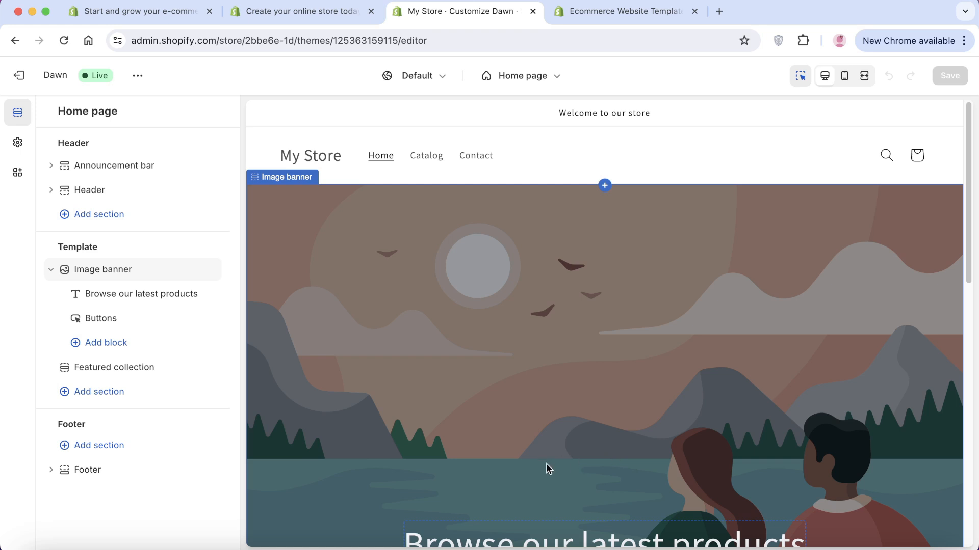
Open the Image banner section's First image picker
scroll(470, 348, down, 3)
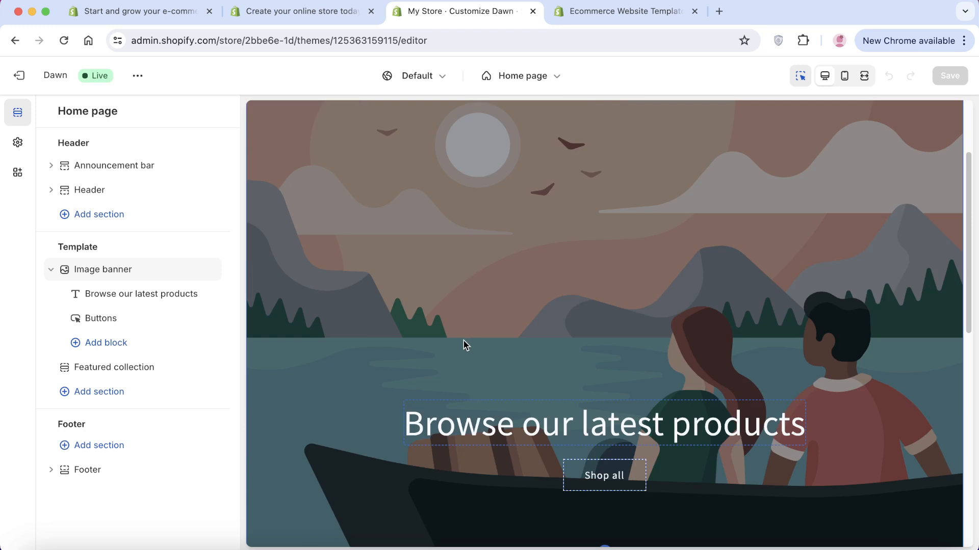
click(465, 345)
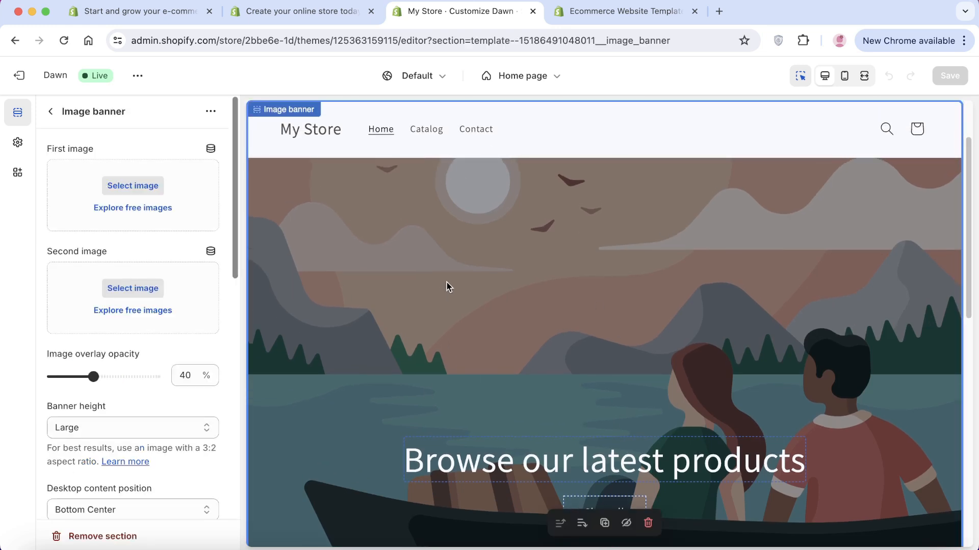
click(112, 186)
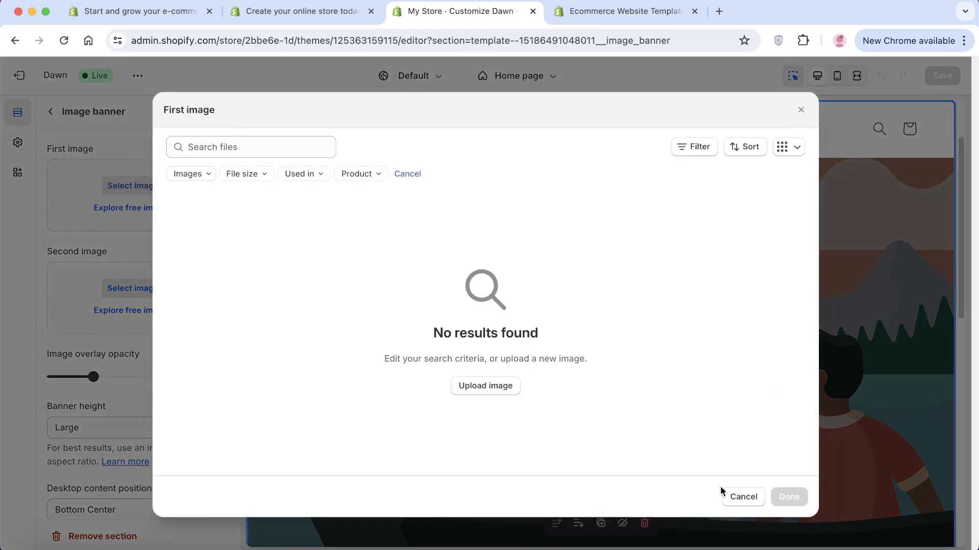
click(736, 497)
click(51, 112)
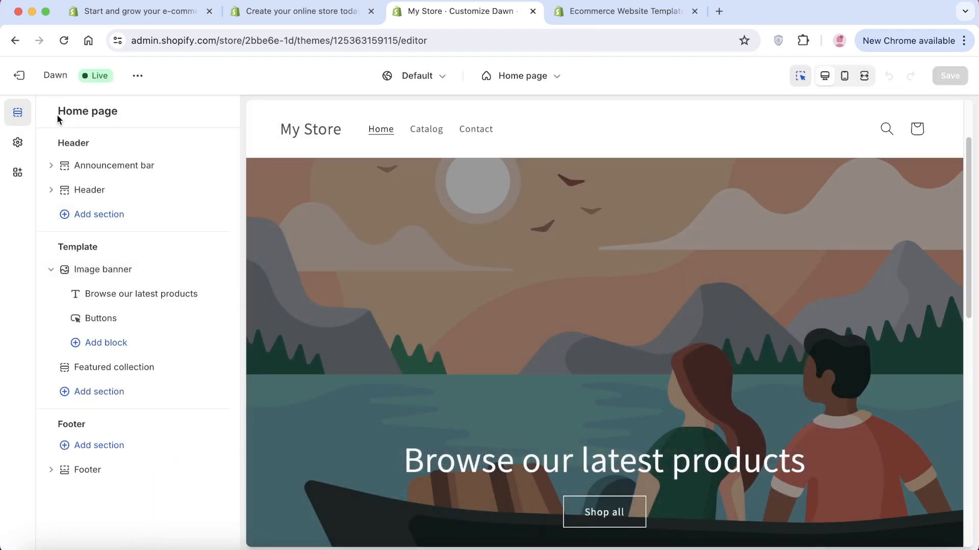
click(92, 270)
click(130, 185)
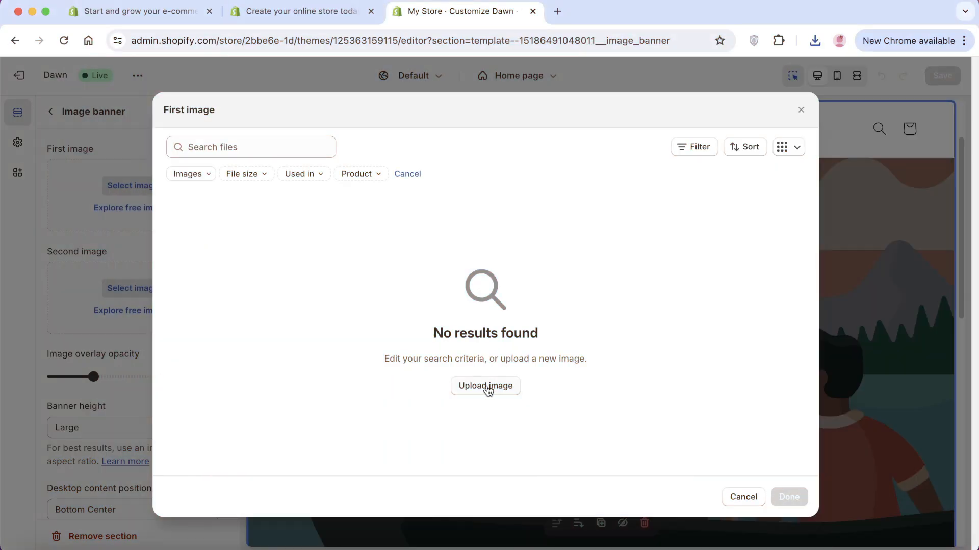
Upload Banner Image.png from Downloads and use it as the banner's first image
click(487, 387)
click(260, 213)
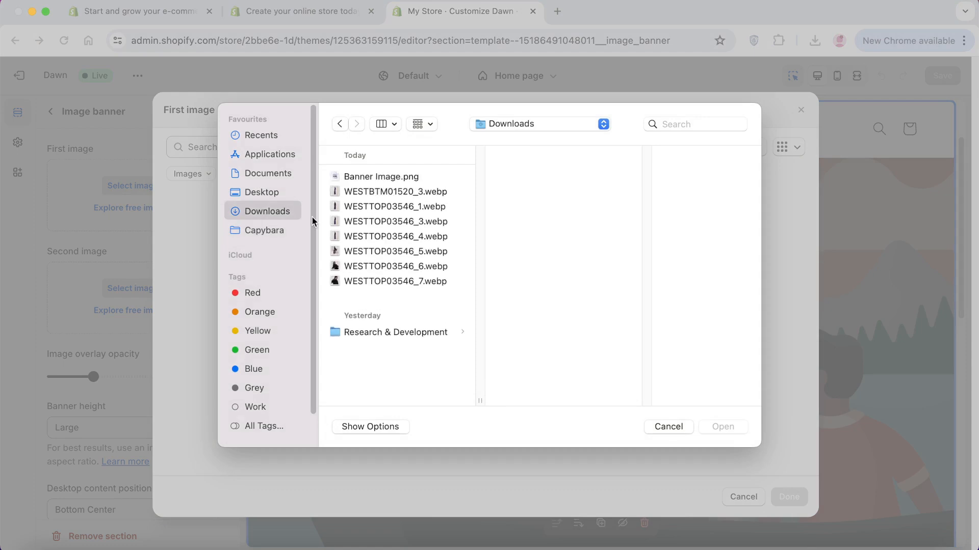
click(390, 177)
click(719, 429)
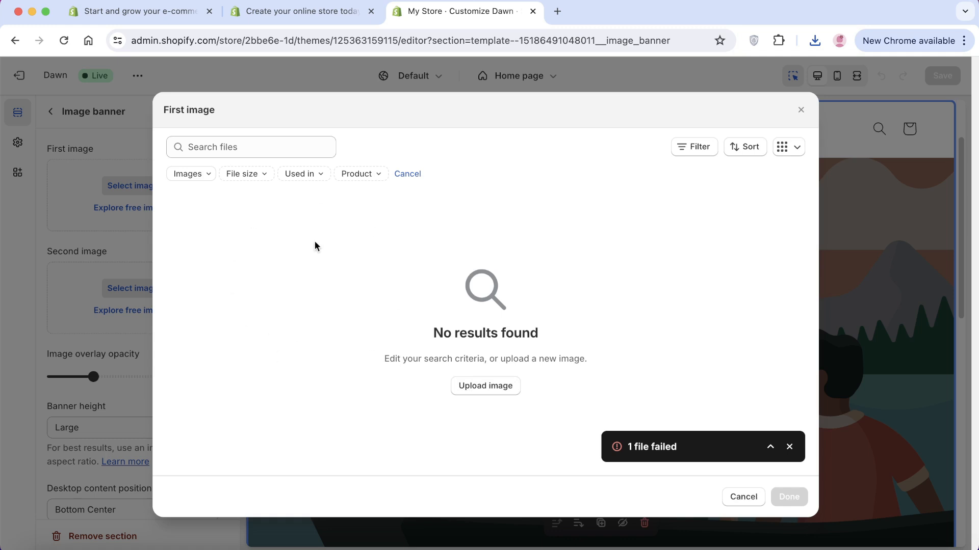
click(789, 446)
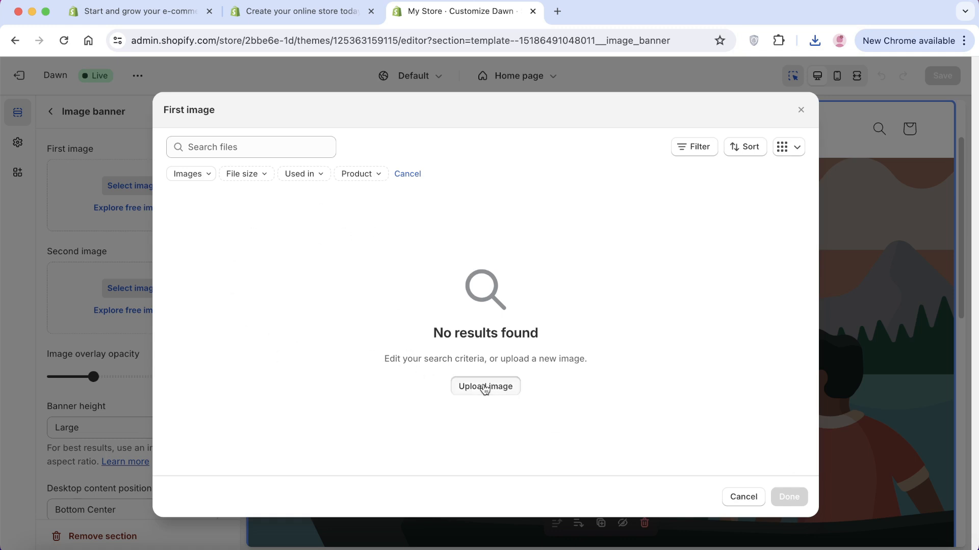
click(483, 386)
click(380, 178)
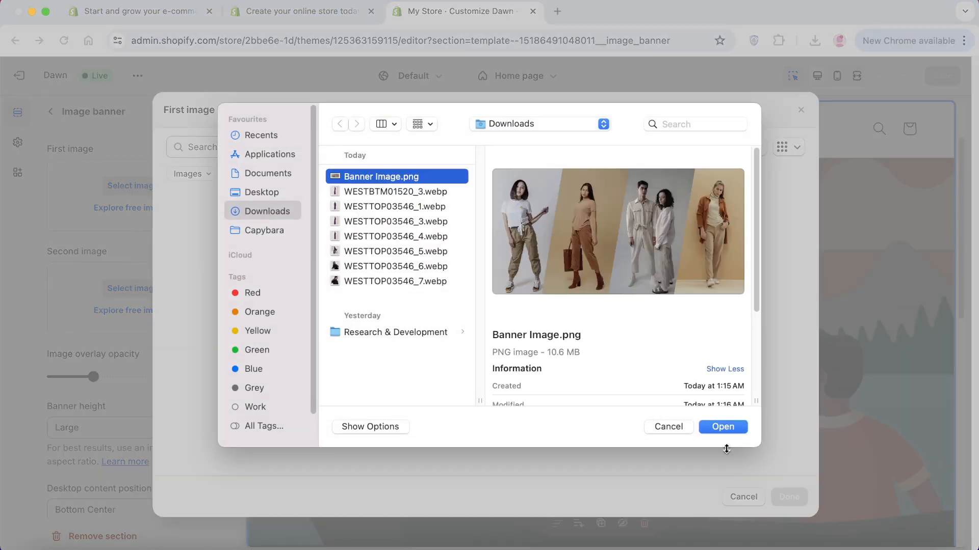
click(729, 427)
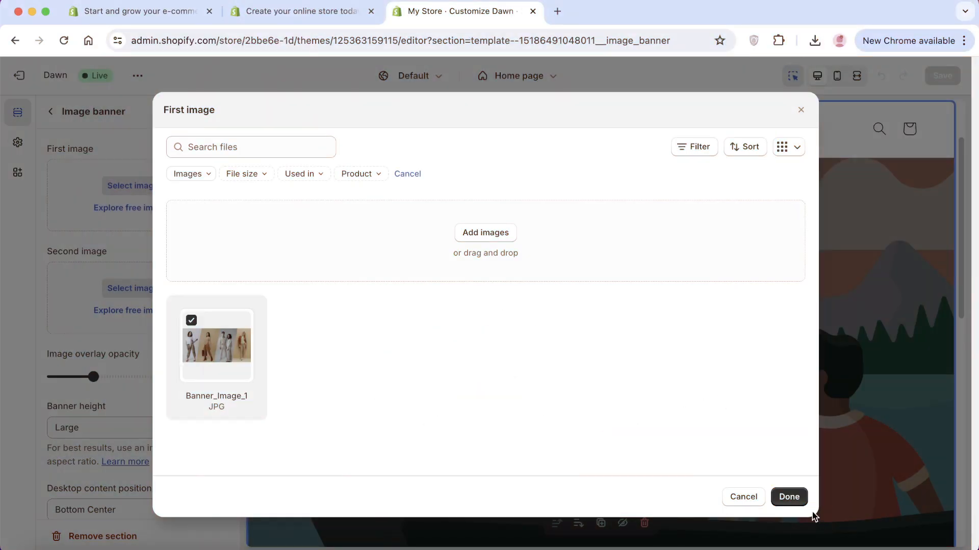
click(798, 498)
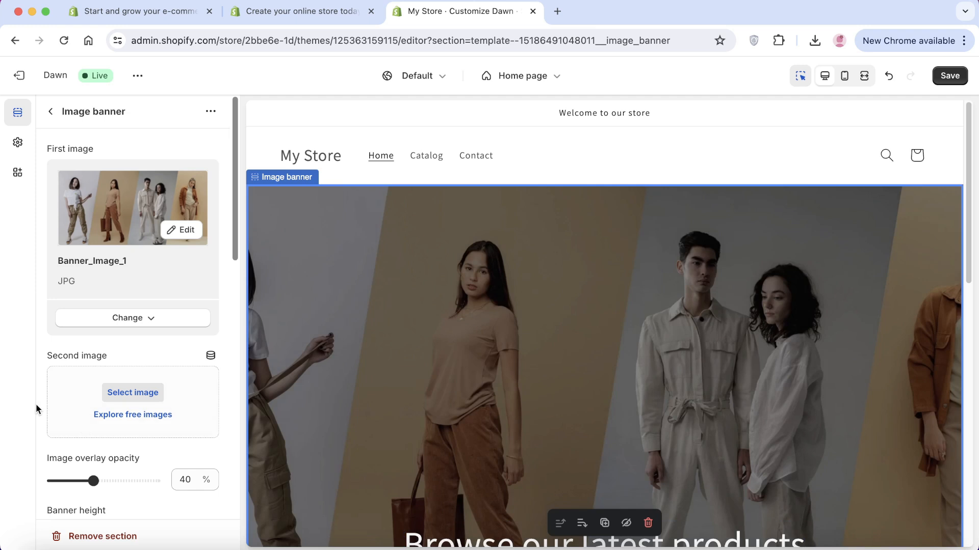
Set the image banner height to Medium and return to the Home page sections list
scroll(153, 402, down, 3)
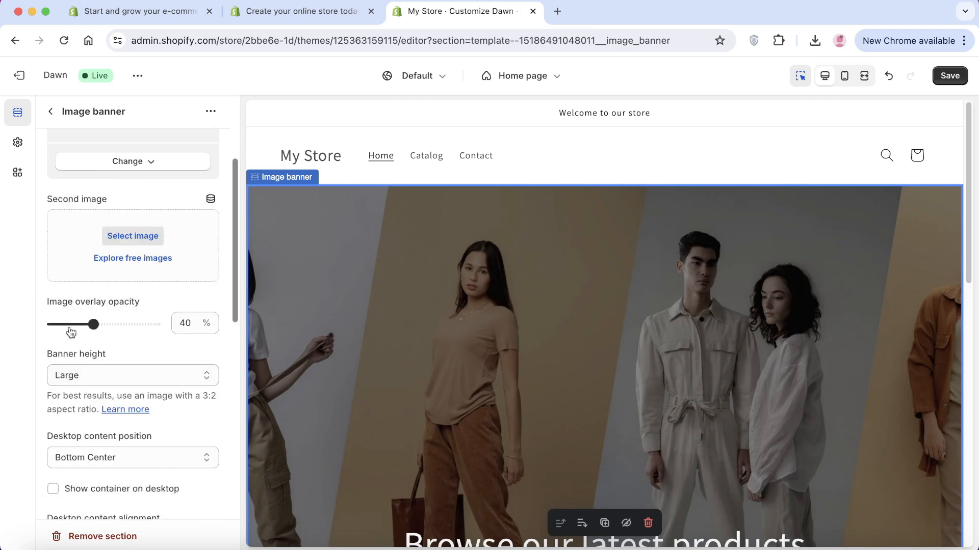
click(82, 378)
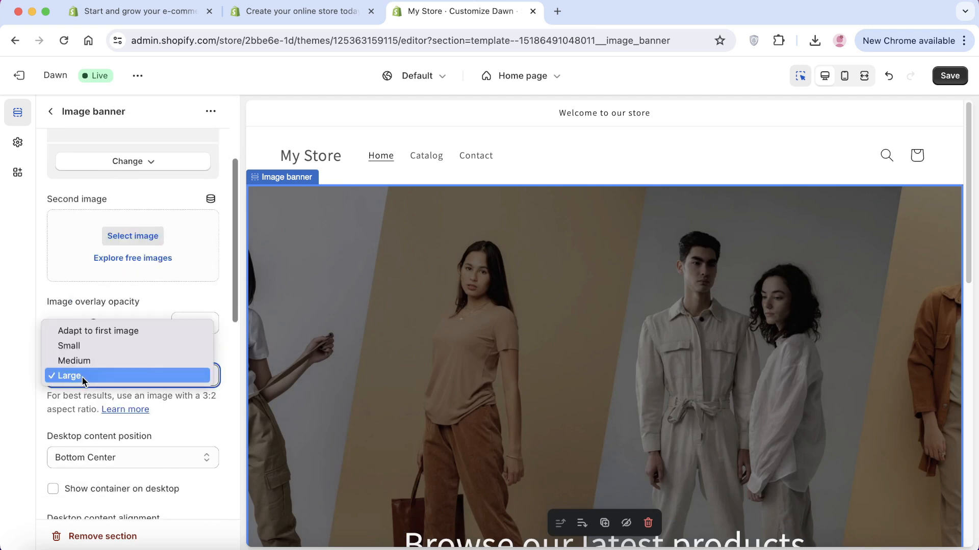
click(82, 361)
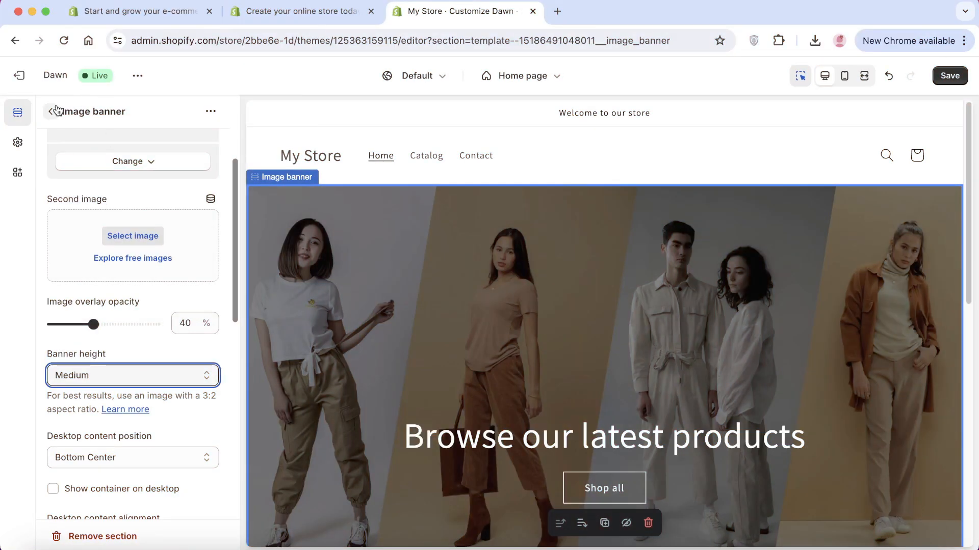
click(55, 111)
scroll(608, 268, down, 3)
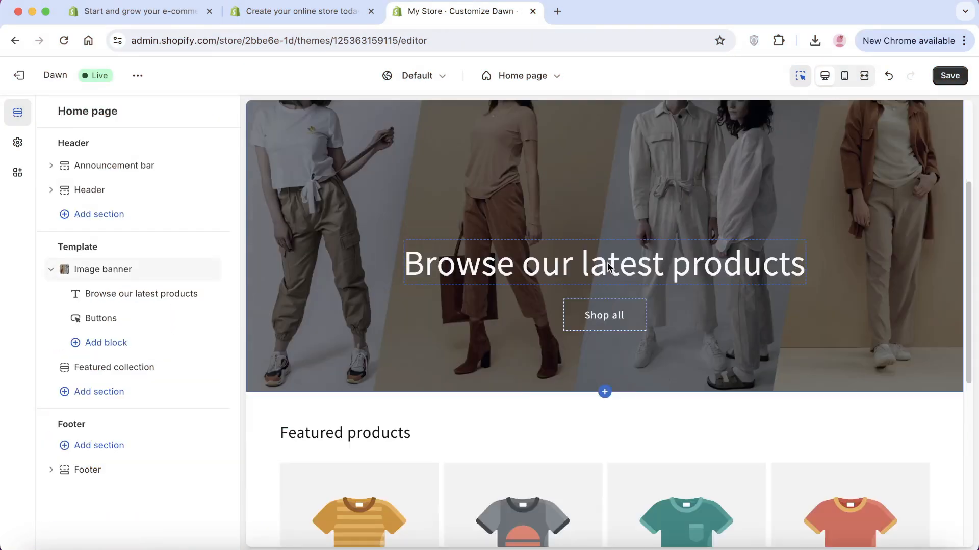
scroll(486, 301, up, 3)
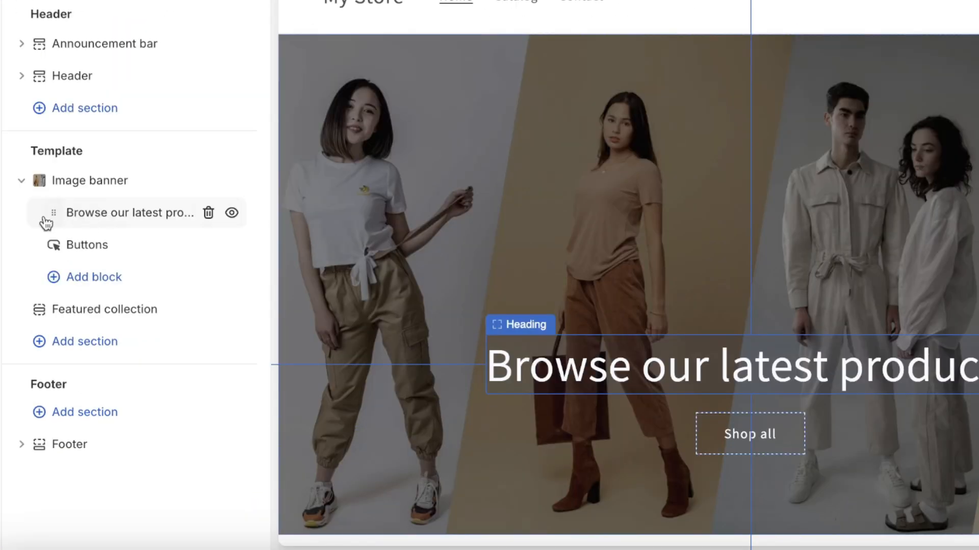
Replace the banner heading with "Summer 24' is here", keeping it at Large size
click(125, 214)
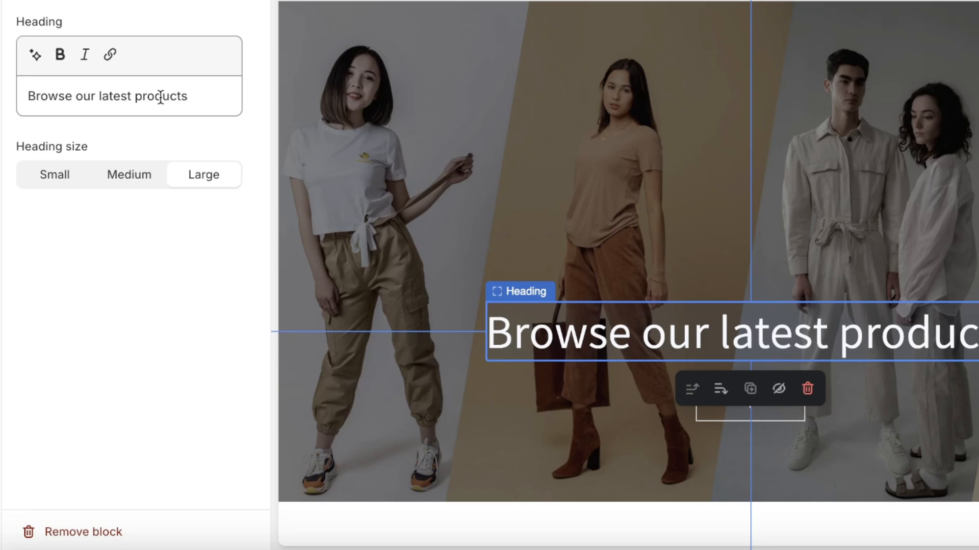
triple_click(160, 97)
click(104, 178)
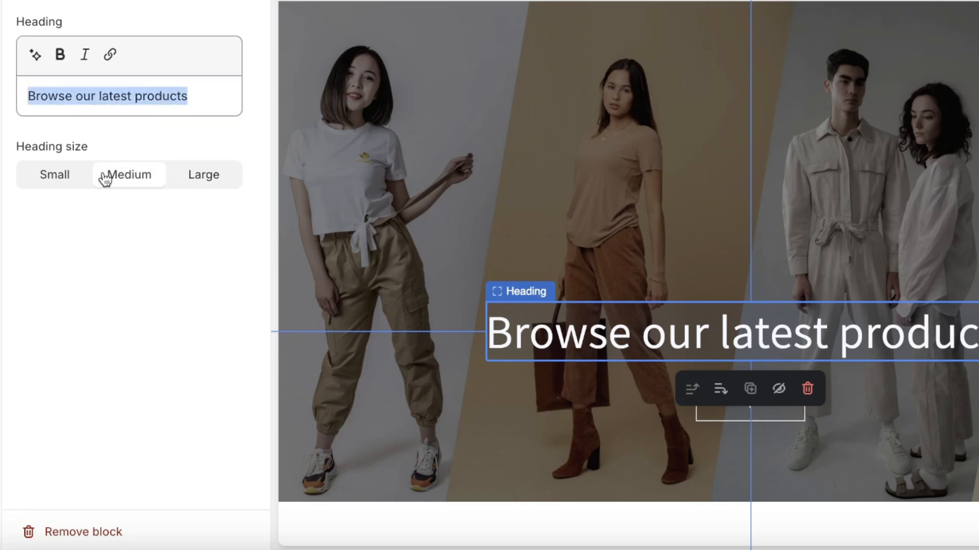
click(224, 187)
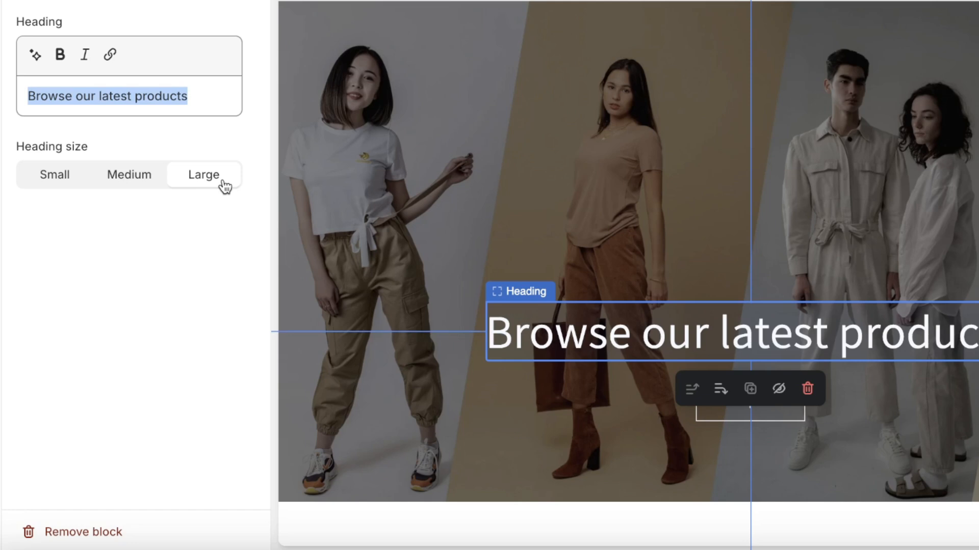
click(184, 115)
key(ctrl+a)
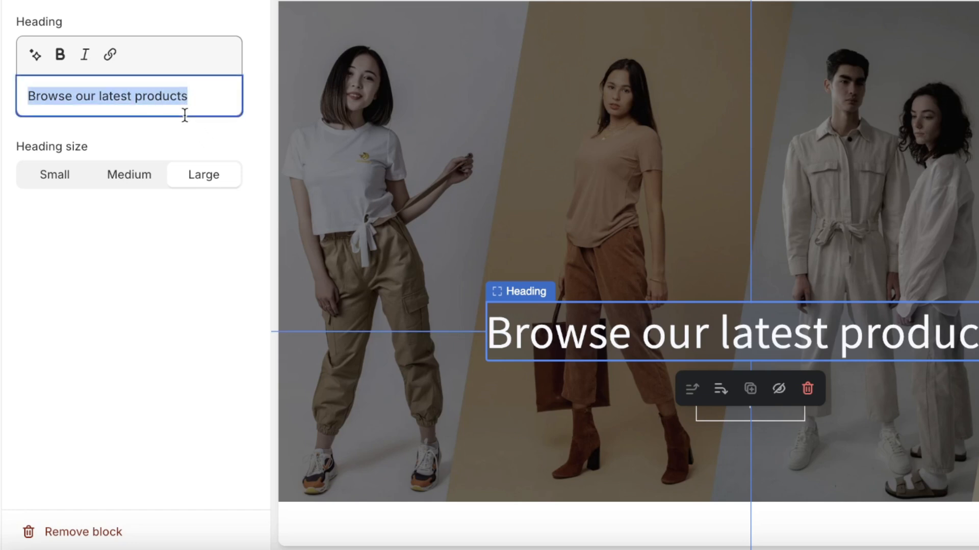
text(Summer 24)
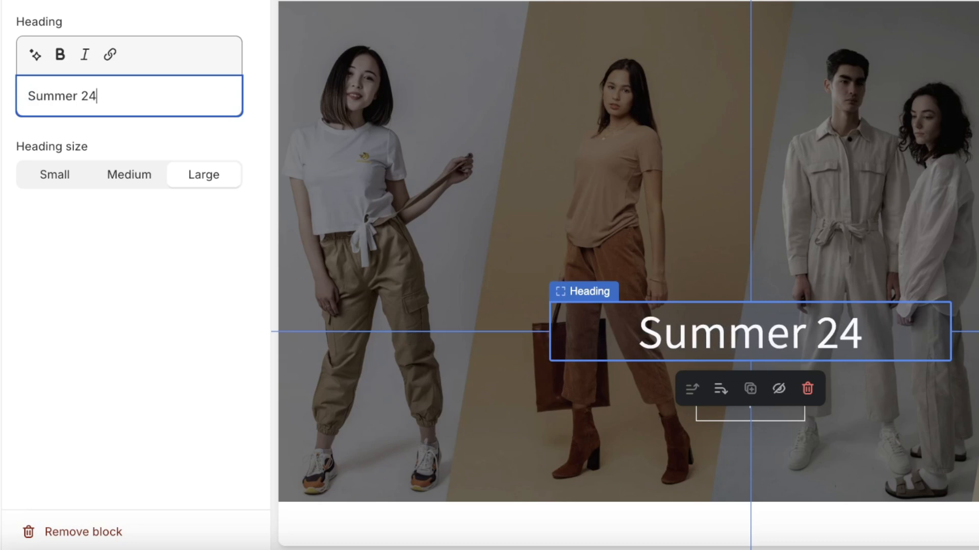
text(' is here)
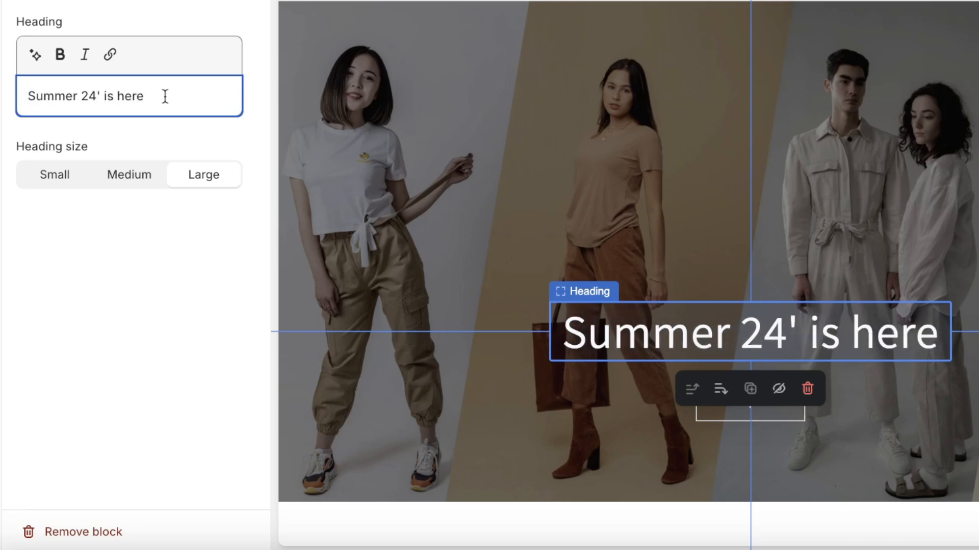
click(21, 1)
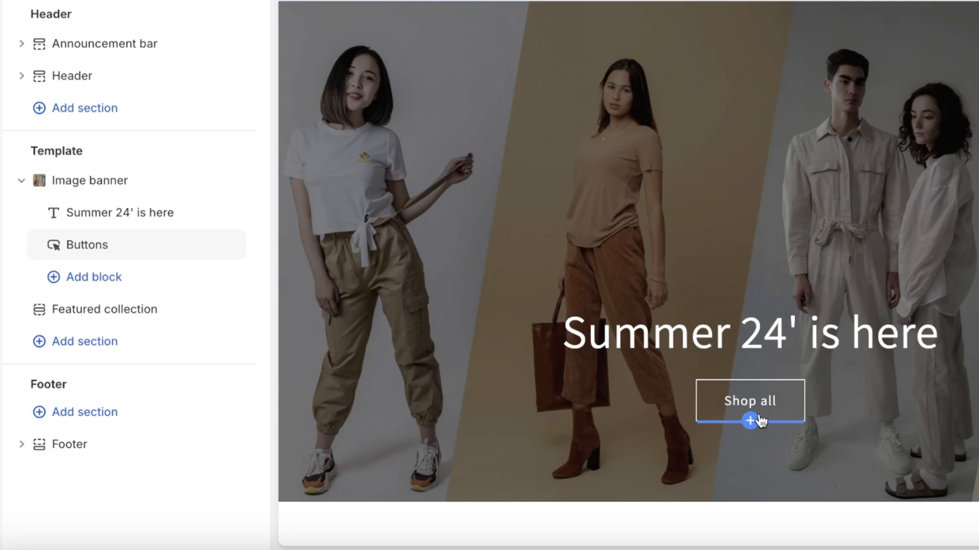
Change the banner's first button label to "Buy Now"
click(757, 418)
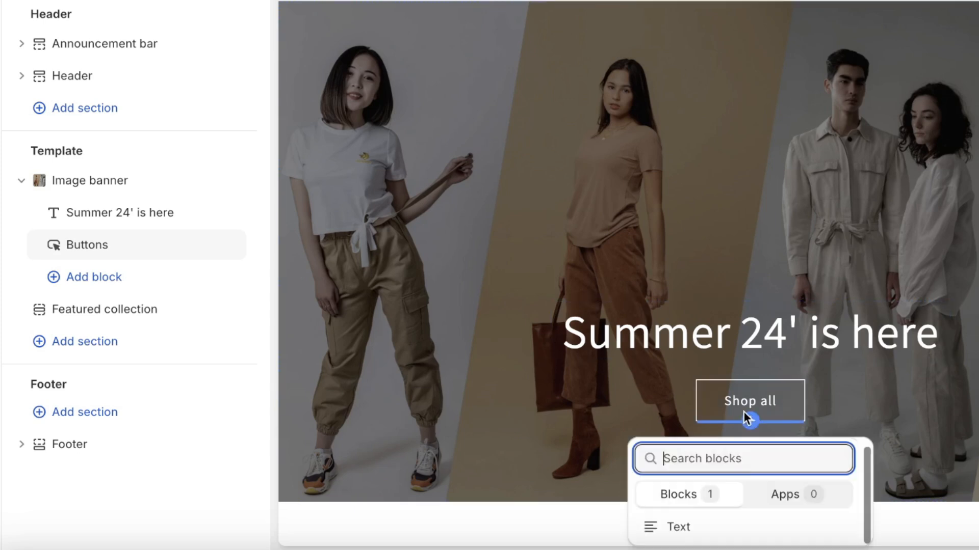
key(Escape)
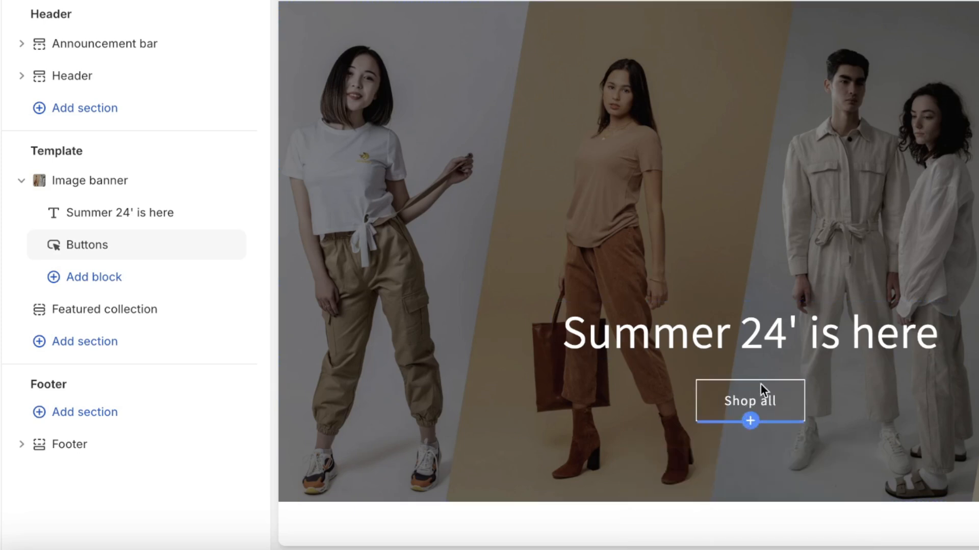
click(102, 253)
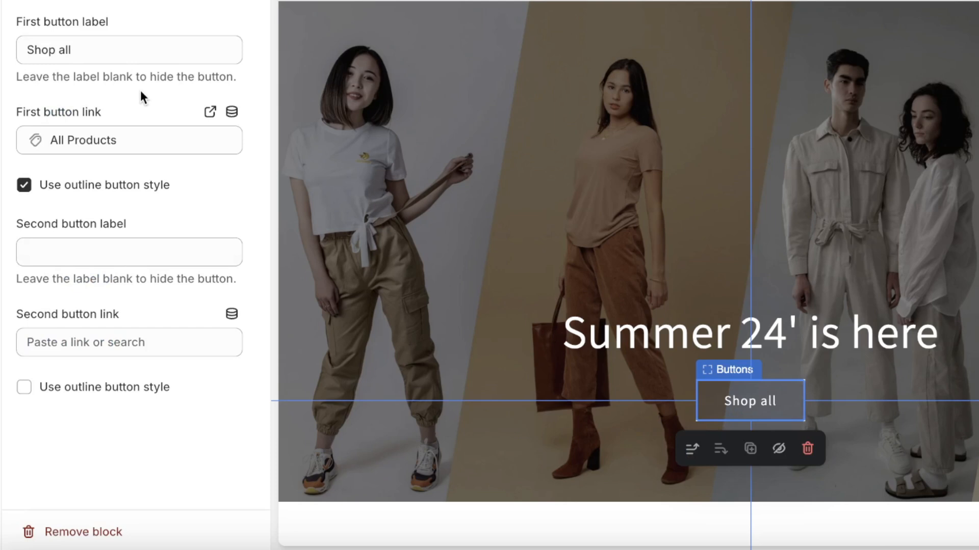
triple_click(143, 53)
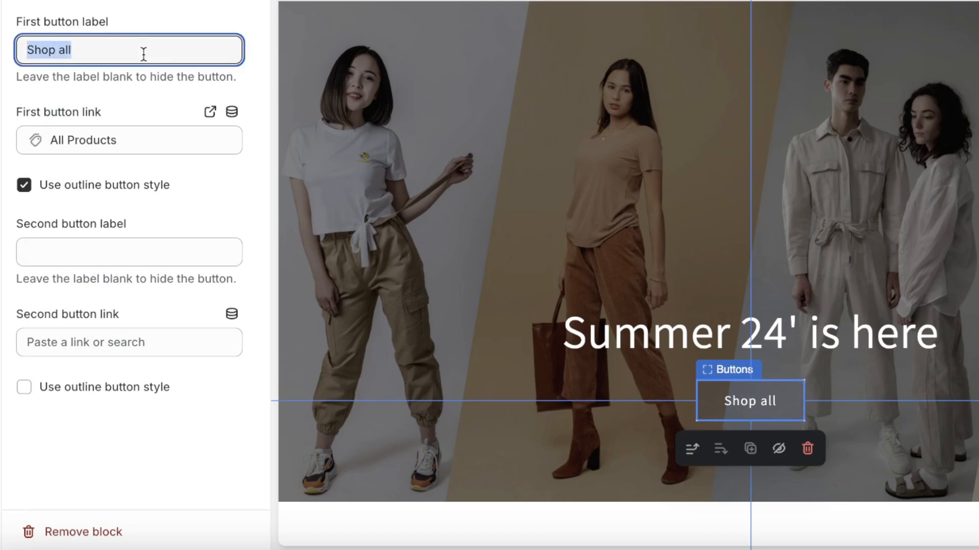
text(shio)
key(BackSpace)
key(BackSpace)
key(BackSpace)
key(BackSpace)
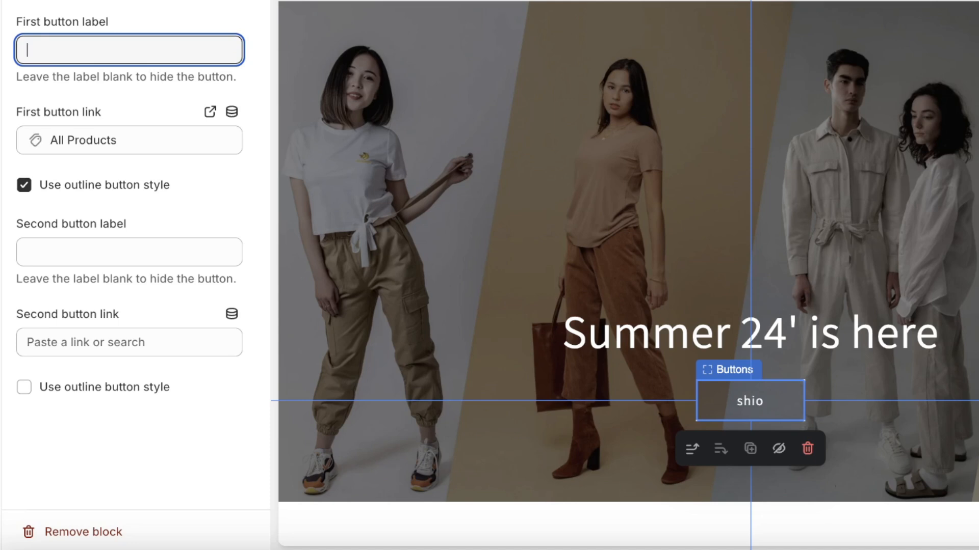
text(Buy )
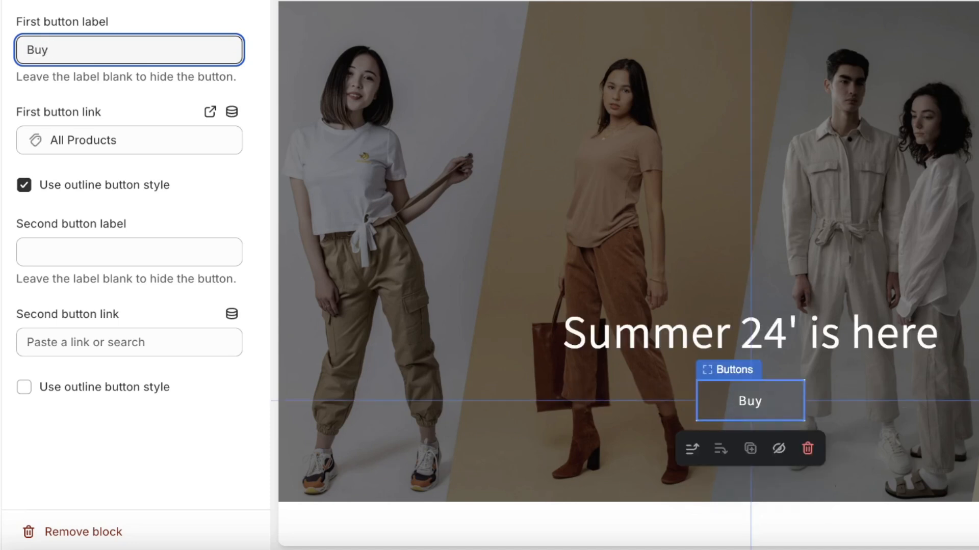
text(B)
key(BackSpace)
text(Now)
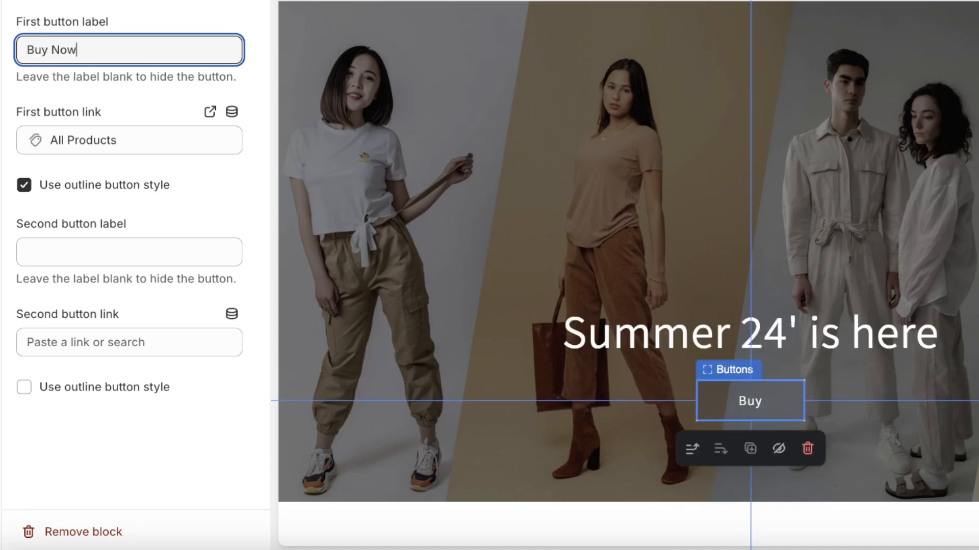
Link the first button to the All products collection
click(70, 142)
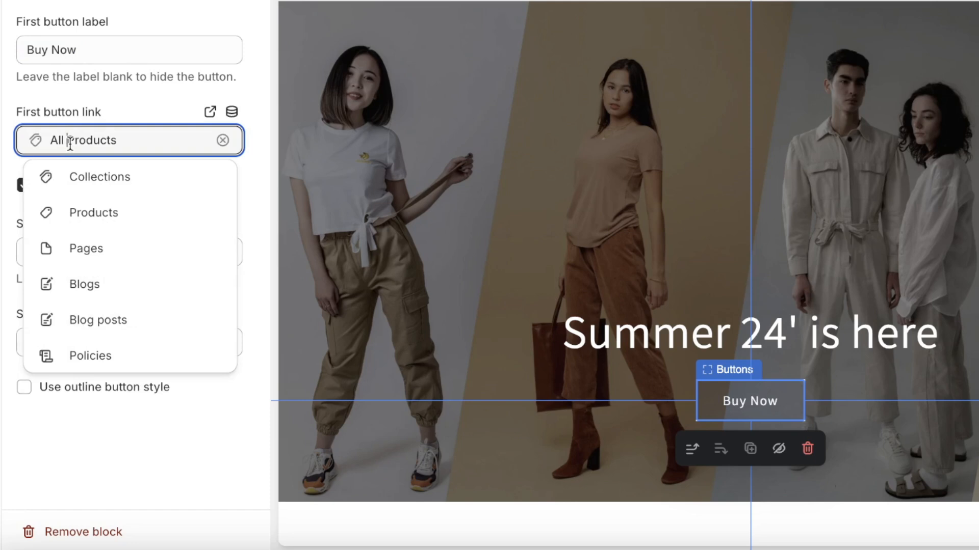
triple_click(69, 143)
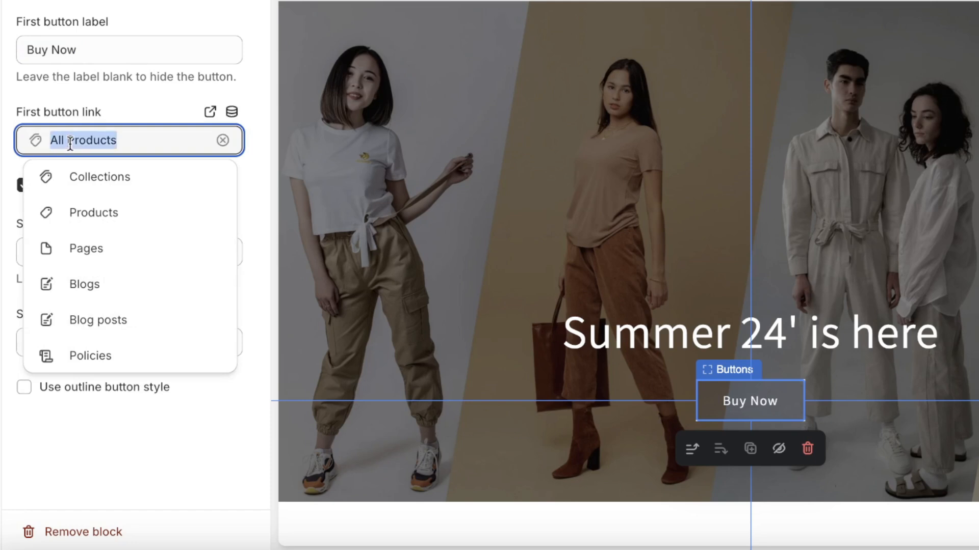
click(108, 185)
click(103, 104)
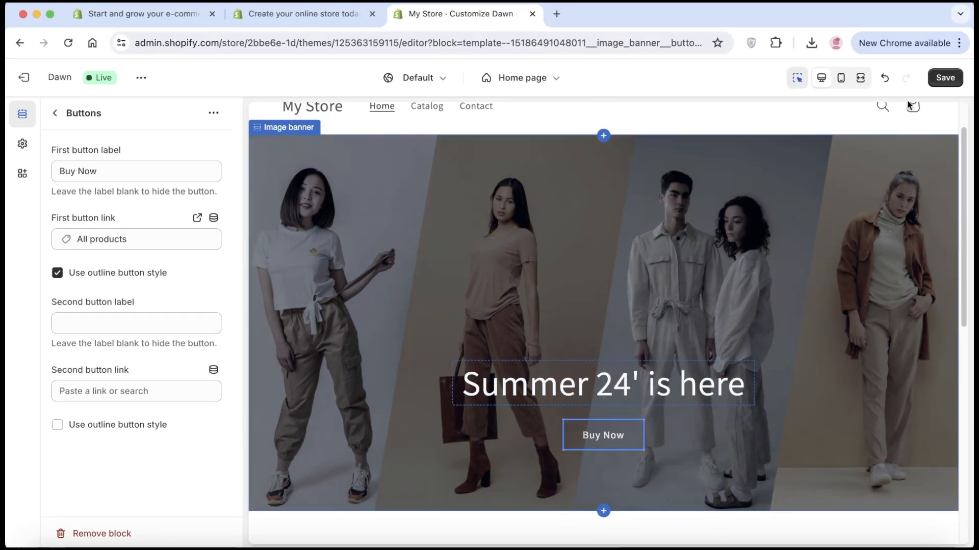
Save the banner changes and look through the Logo theme settings
click(952, 77)
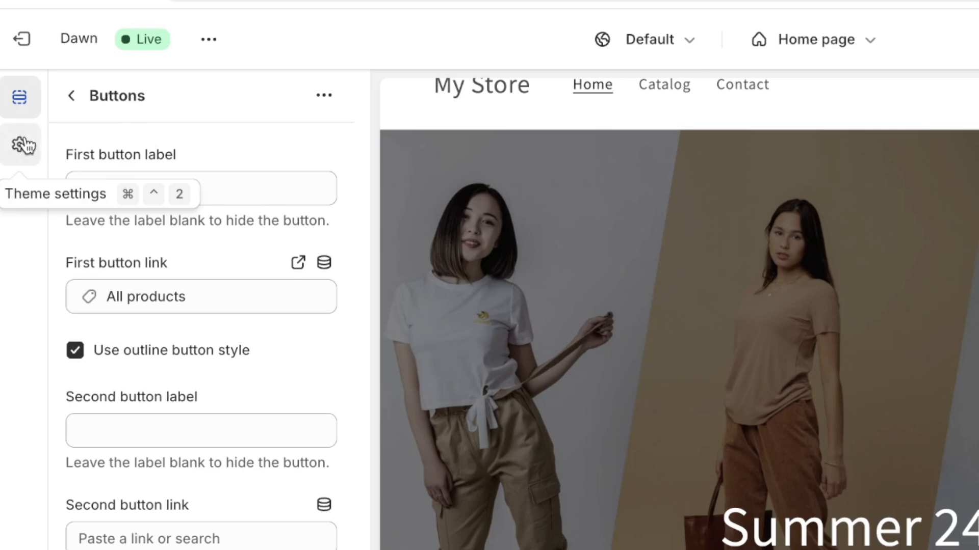
click(24, 145)
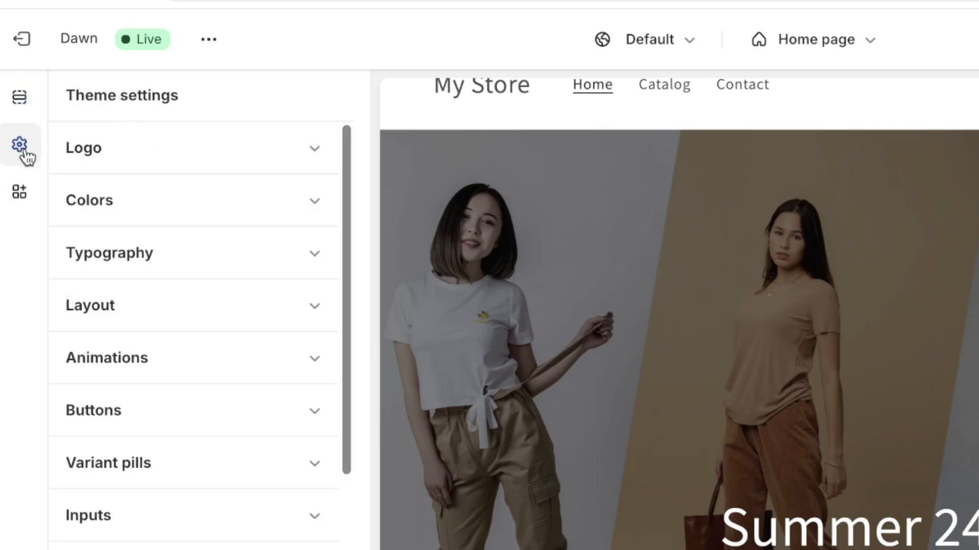
click(79, 161)
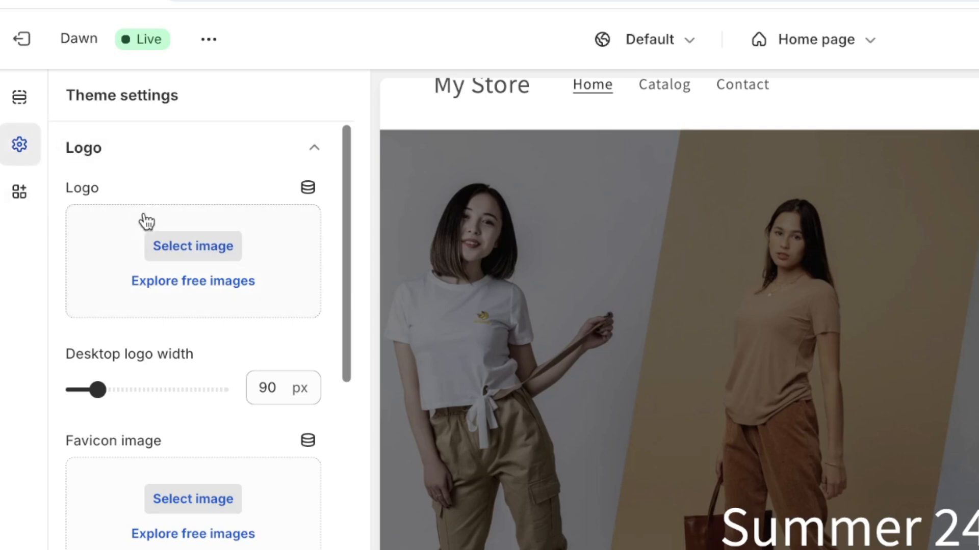
click(148, 153)
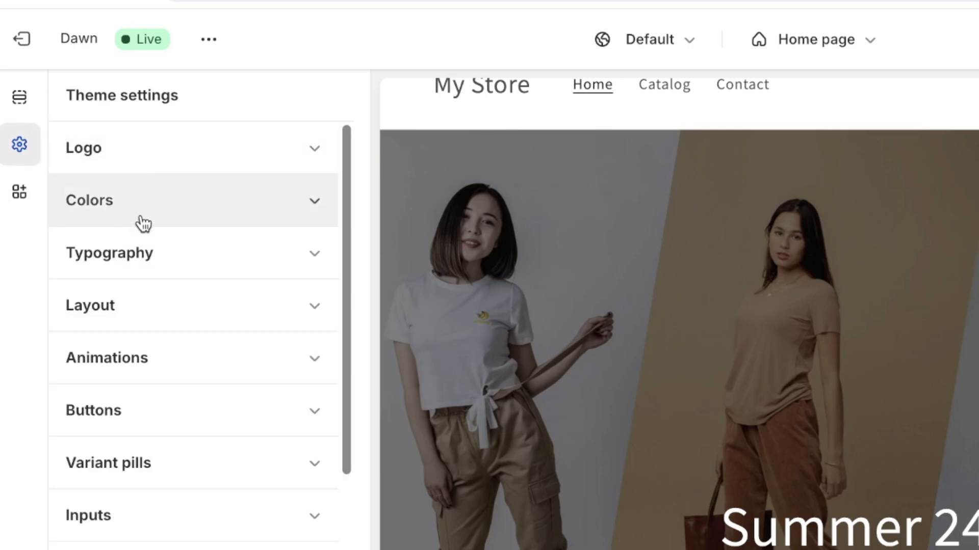
Check Typography settings, then open the Header settings with Middle left logo and Main menu
click(132, 267)
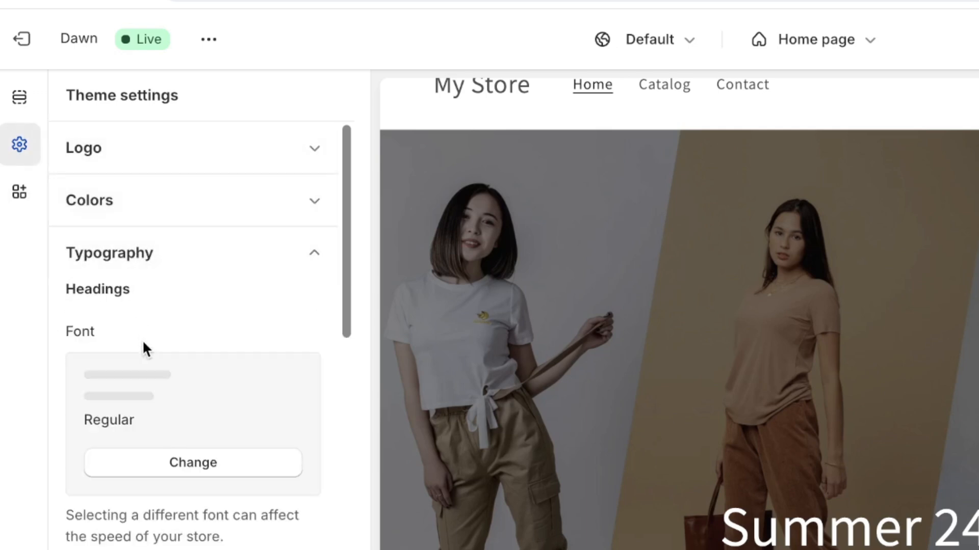
scroll(153, 357, down, 3)
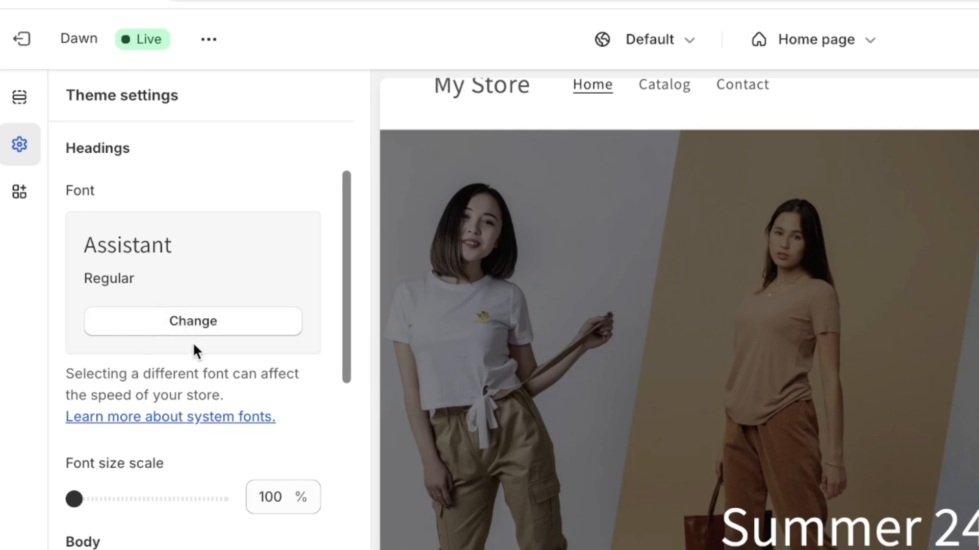
scroll(199, 352, up, 3)
click(469, 92)
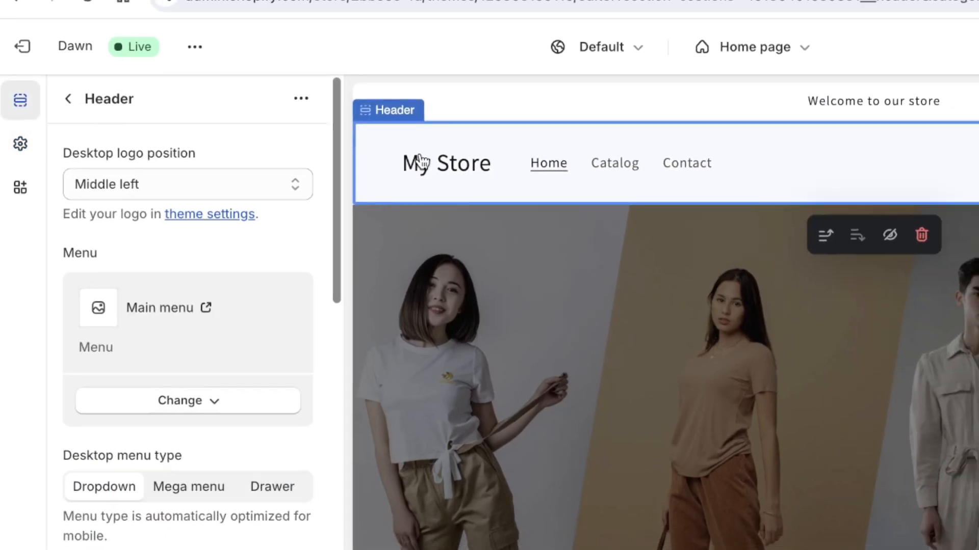
scroll(214, 288, down, 10)
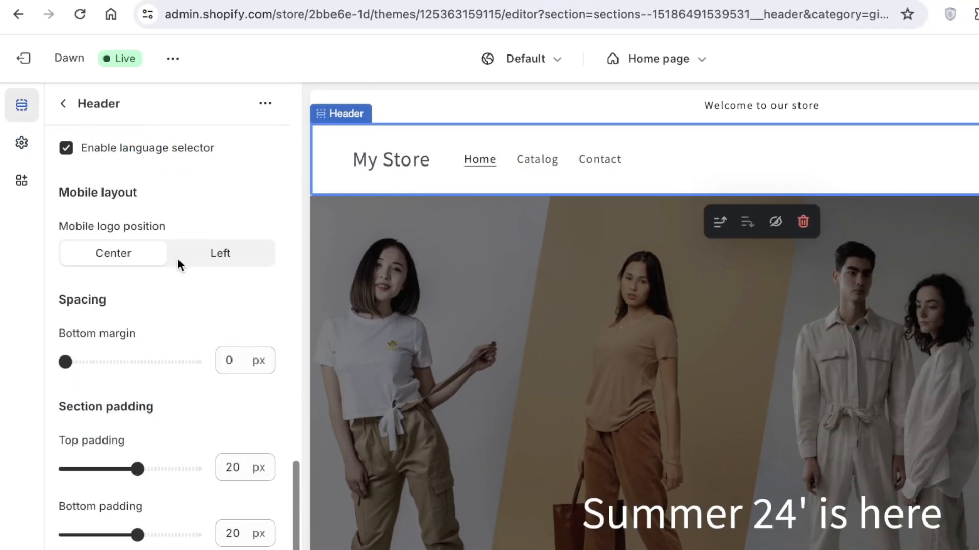
scroll(178, 258, up, 8)
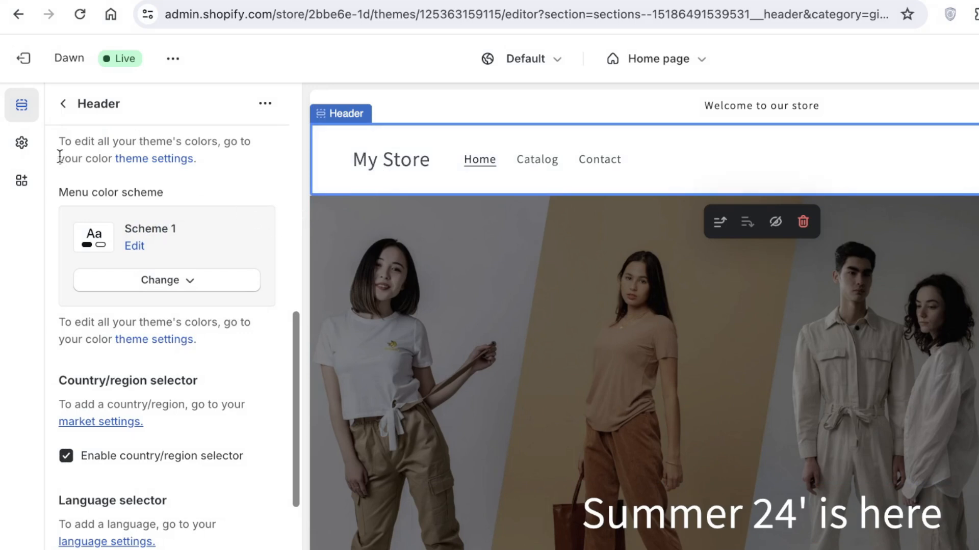
click(22, 143)
scroll(489, 406, down, 3)
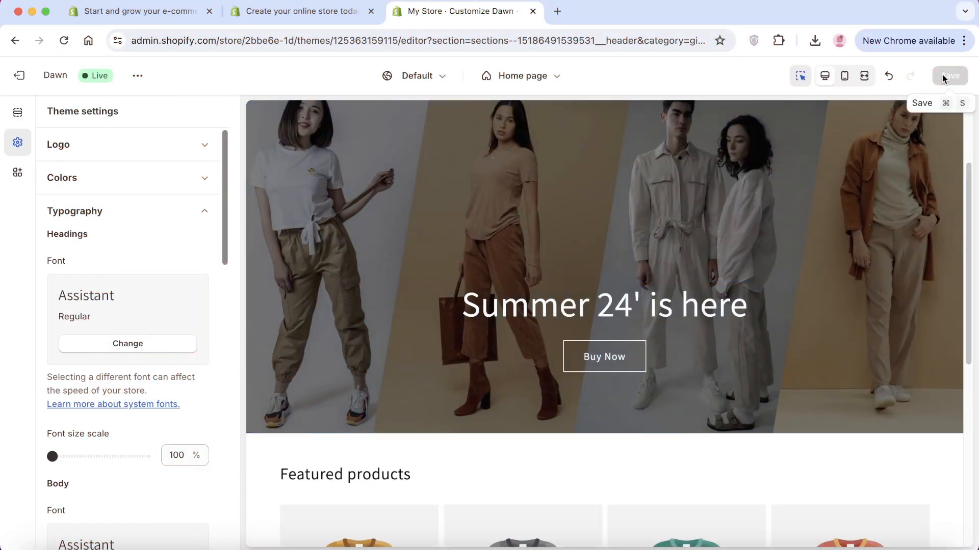
scroll(824, 238, down, 5)
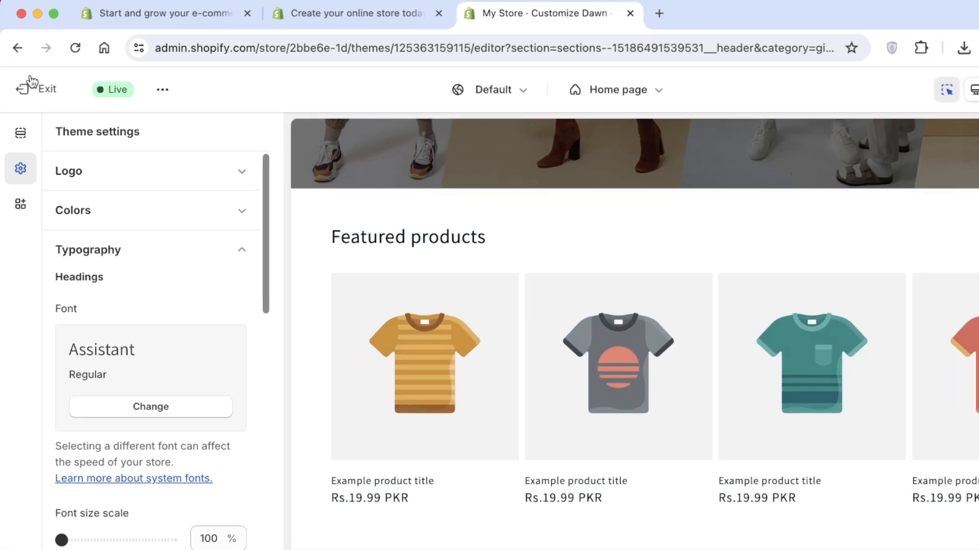
Exit the theme editor and go to the empty admin Products page
click(19, 76)
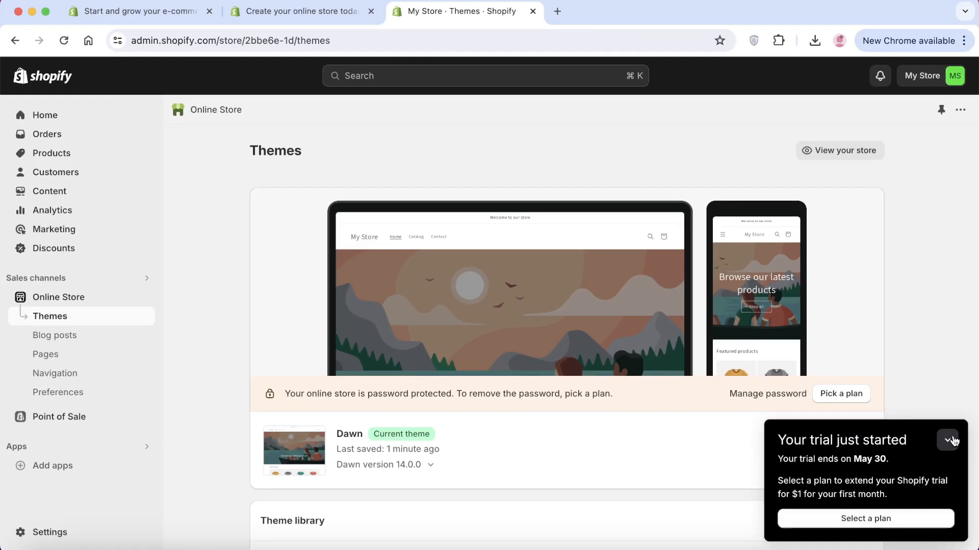
click(954, 442)
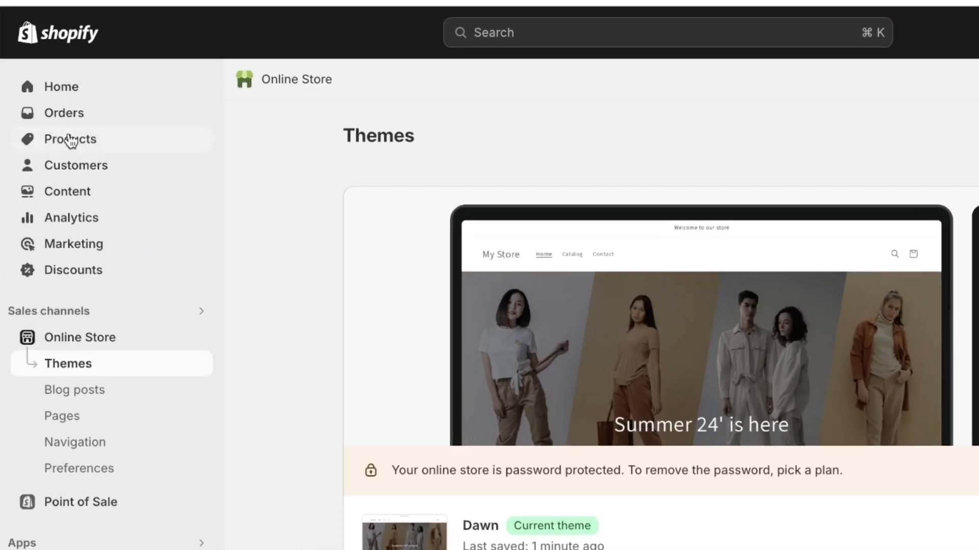
click(65, 142)
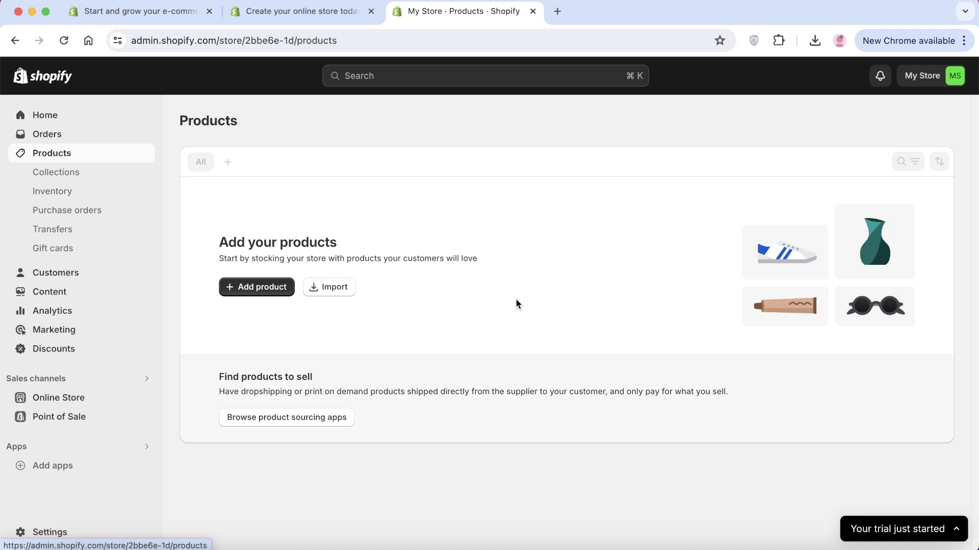
Start a new product titled 'Black Button Down' and move to its description field
click(238, 287)
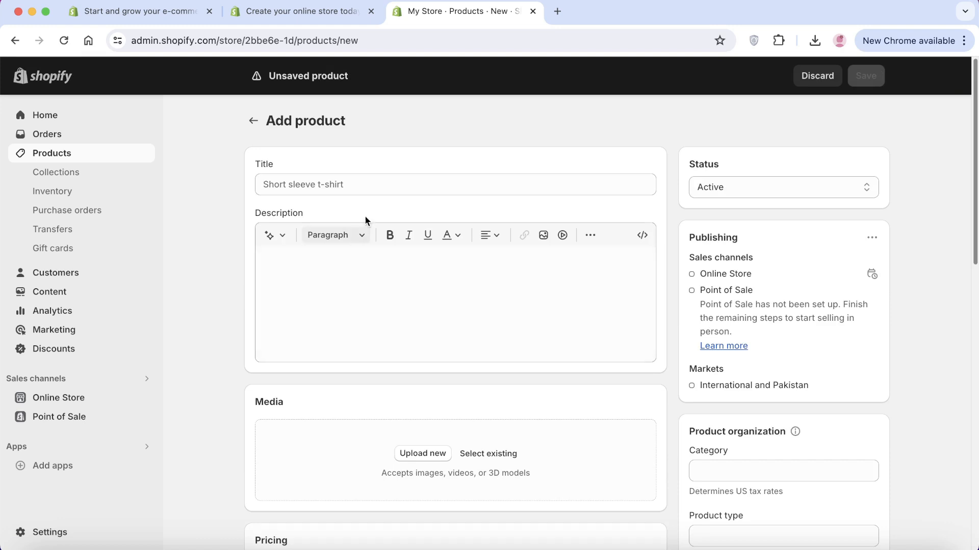
click(369, 190)
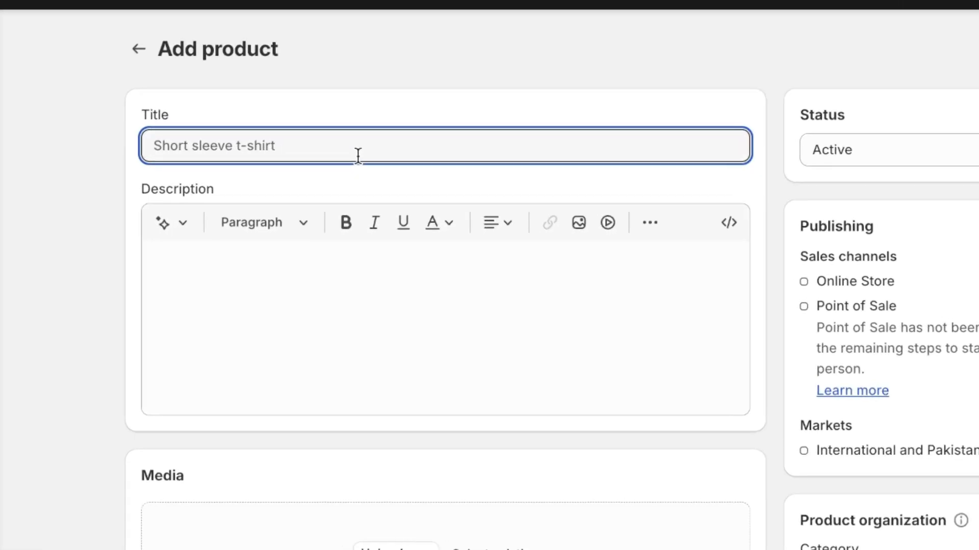
text(Black )
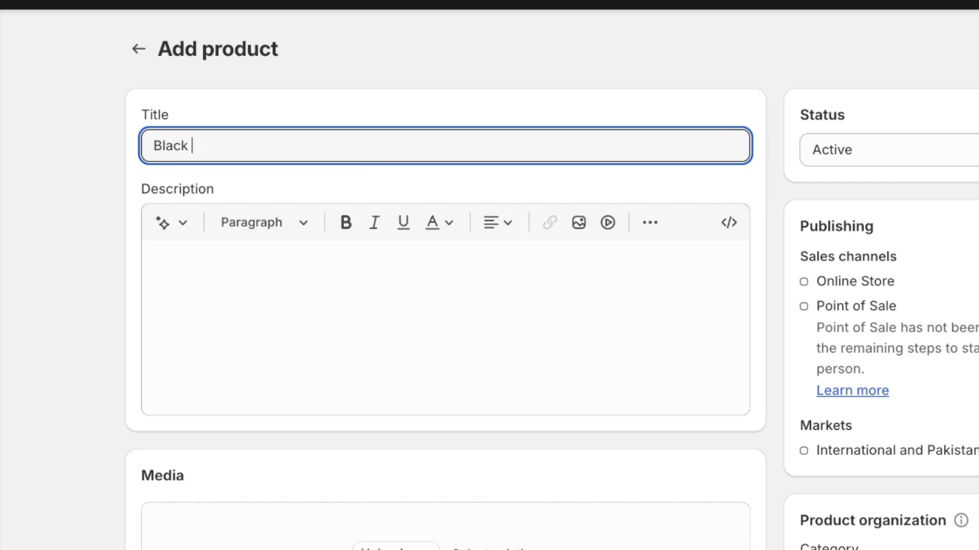
text(Button Down)
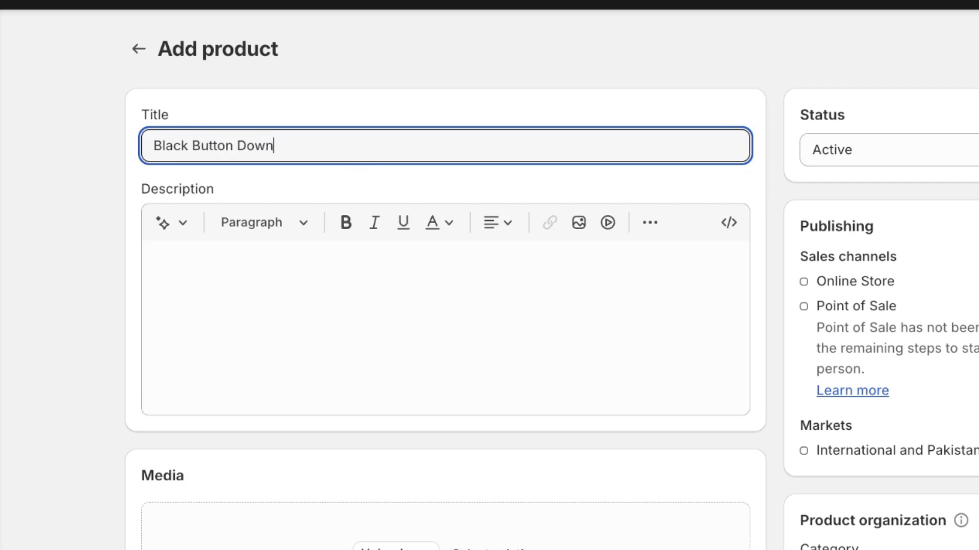
click(354, 374)
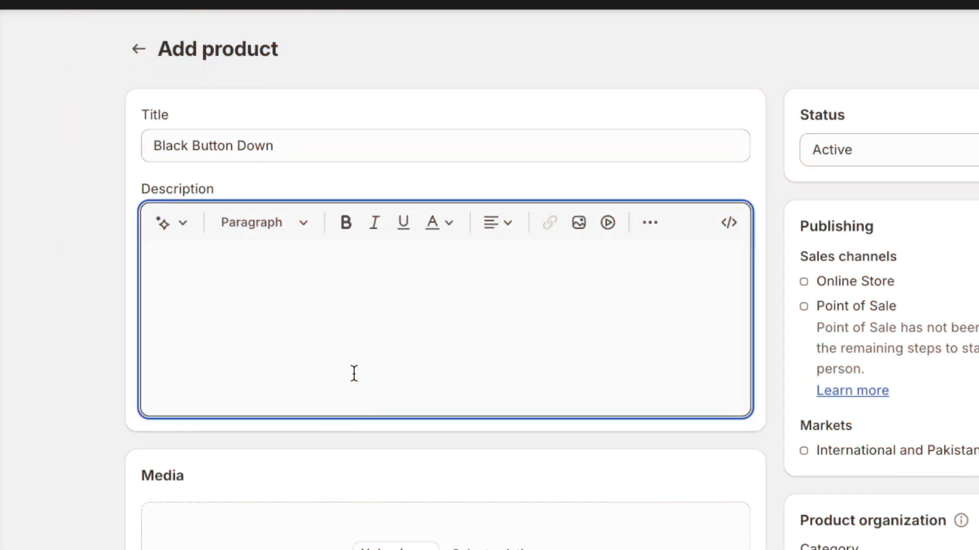
Generate an Expert-tone description from keywords 'black button down, 50% silk 50% cotton, handmade'
click(164, 227)
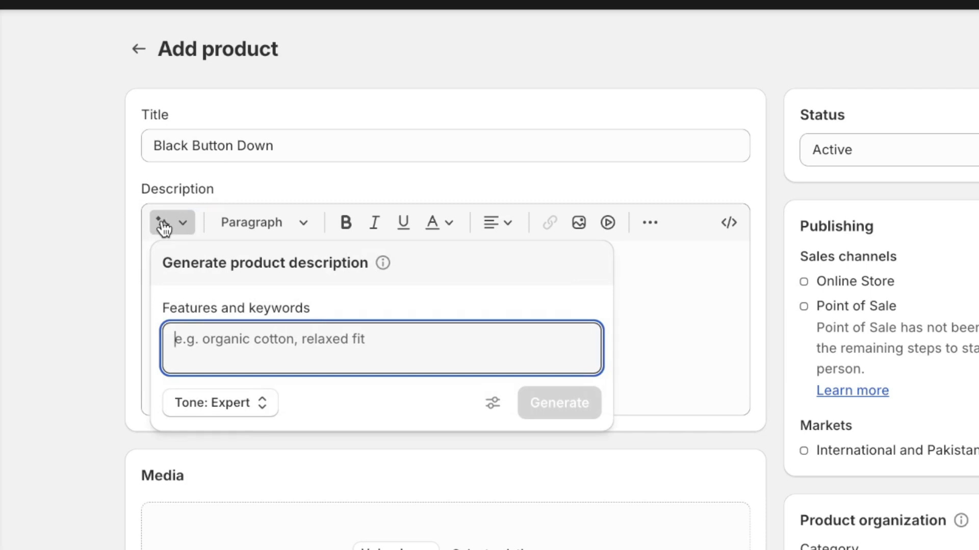
click(246, 414)
click(466, 350)
text(-)
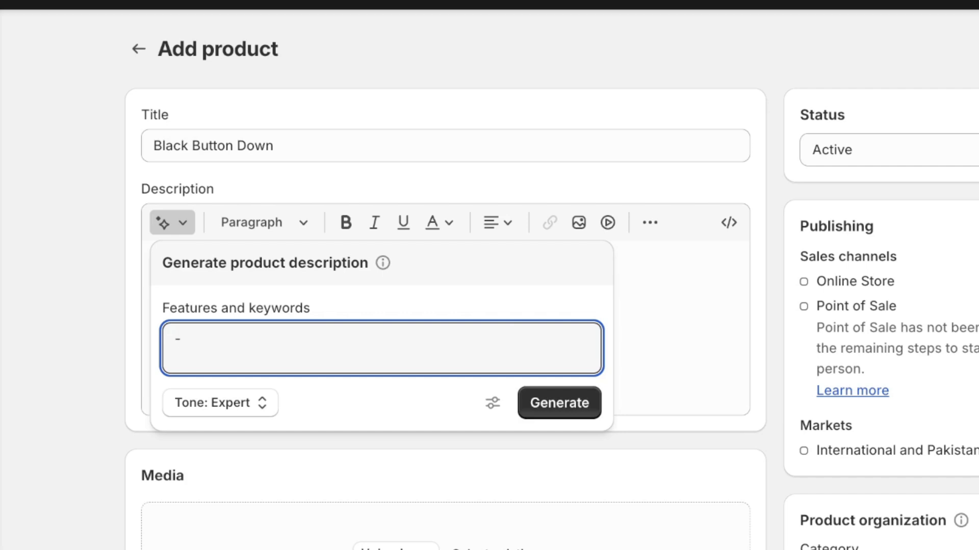
text(black button )
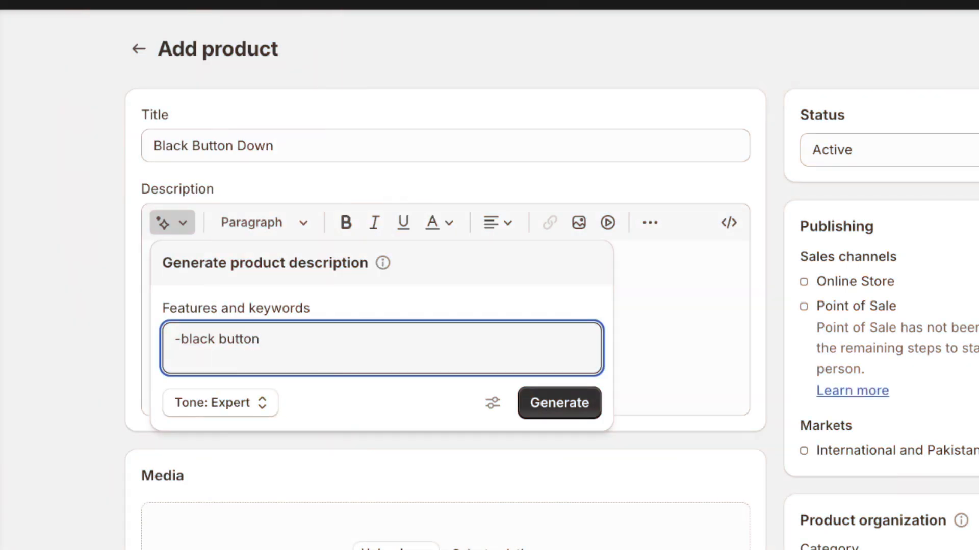
text(down )
text(-50% silk 5)
text(0% cotton )
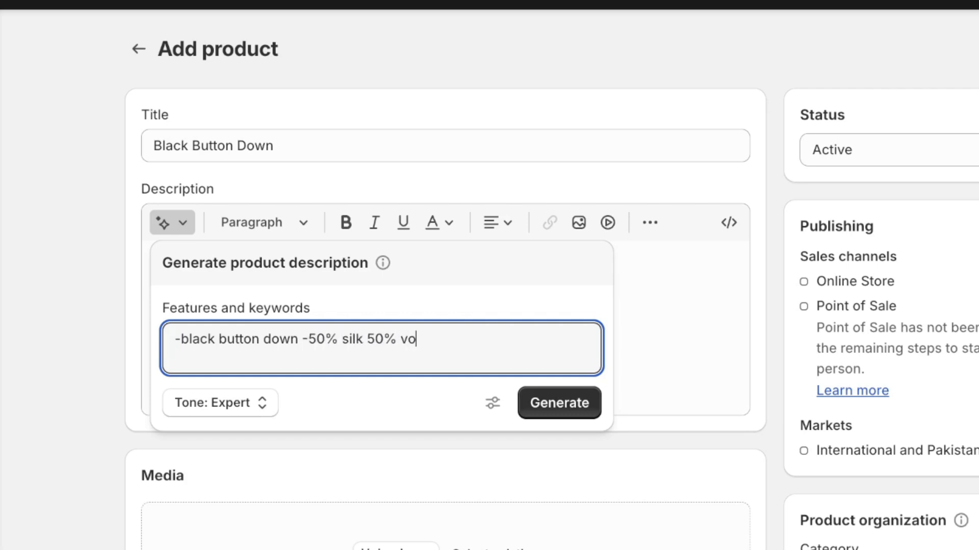
text(-handmade)
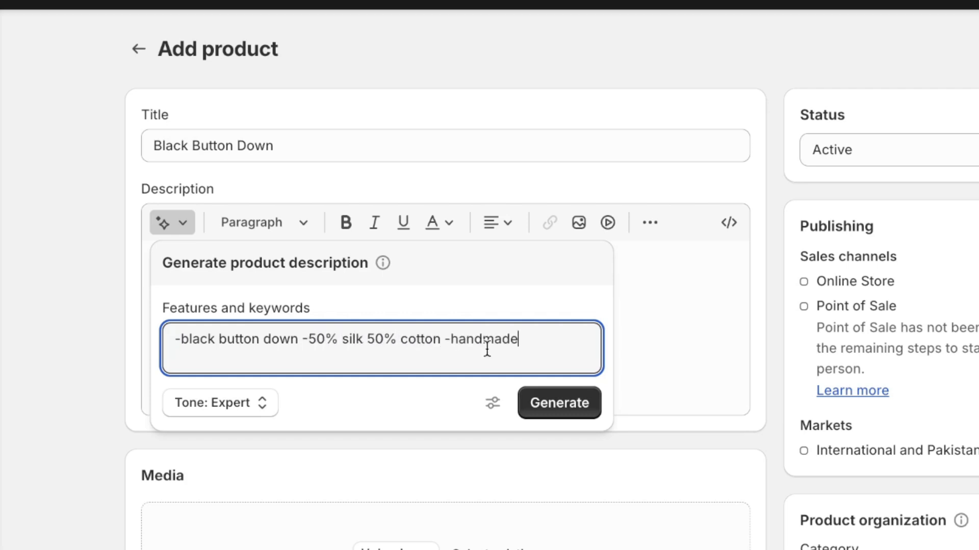
click(256, 413)
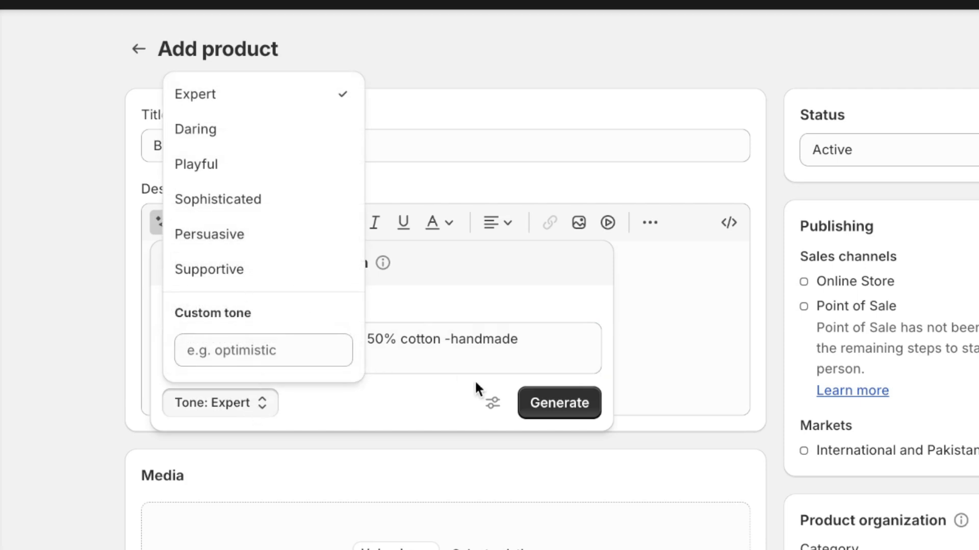
click(558, 404)
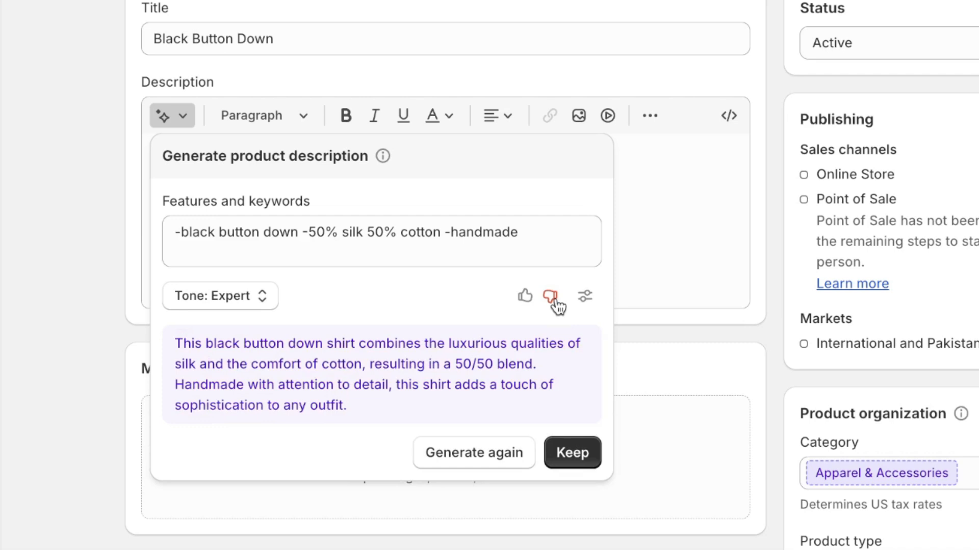
Keep the generated description and upload the seven .webp product photos
click(581, 460)
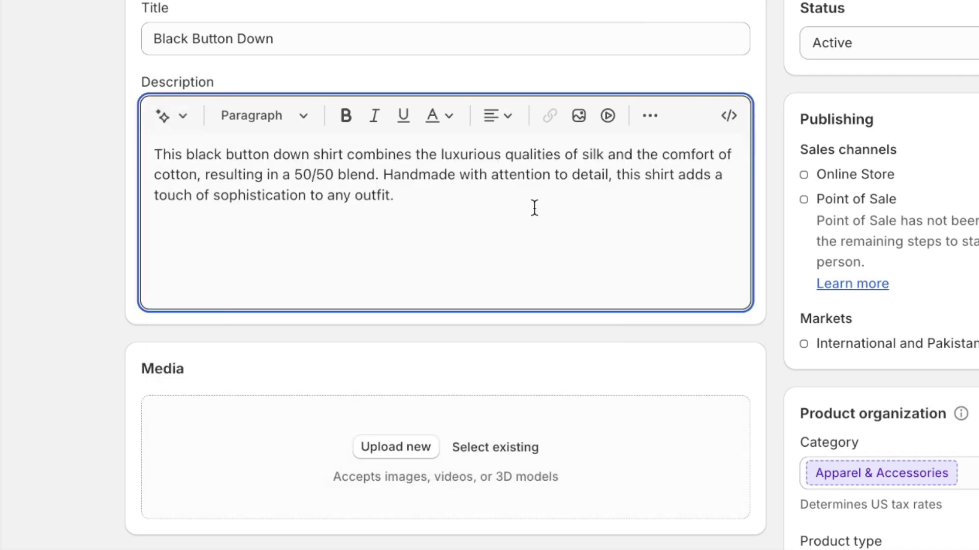
scroll(656, 221, down, 2)
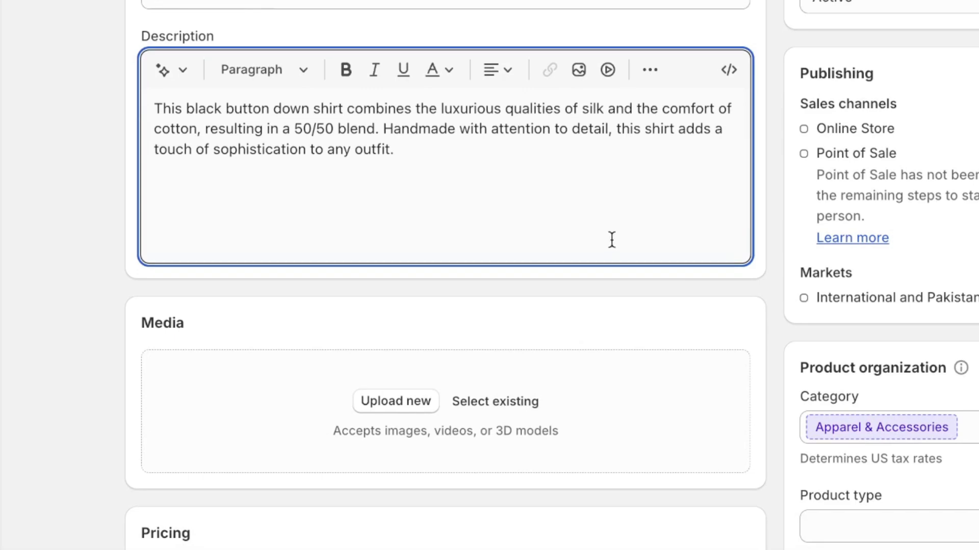
scroll(560, 305, down, 2)
scroll(240, 357, down, 5)
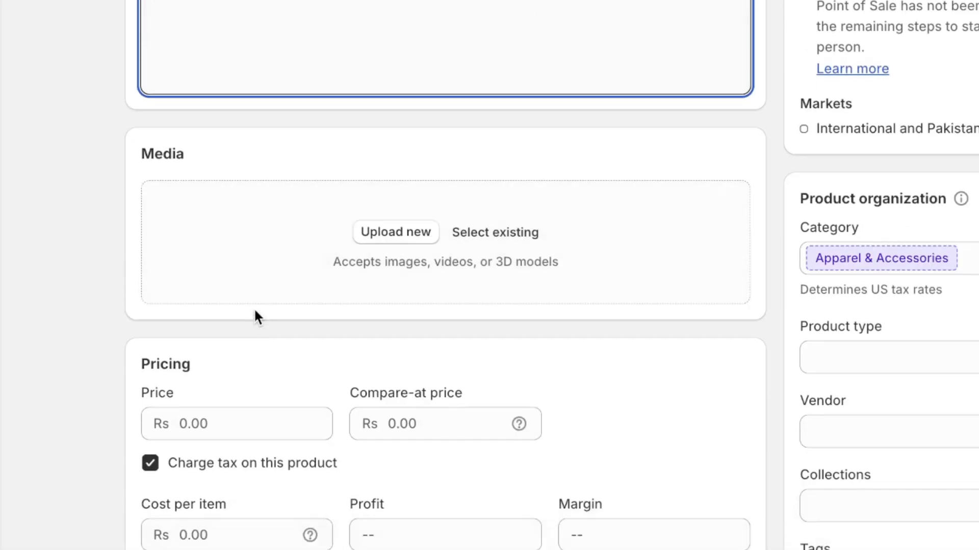
click(374, 233)
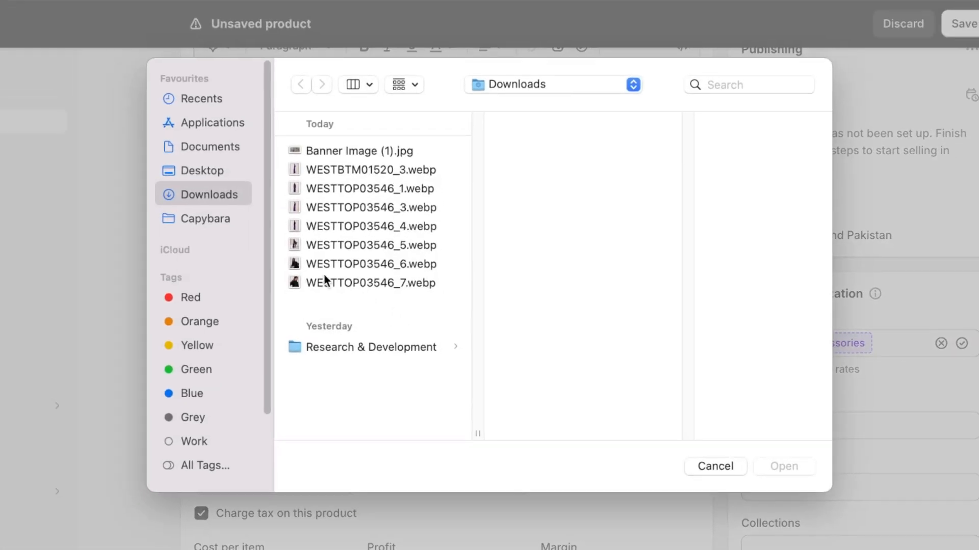
drag(294, 289, 314, 174)
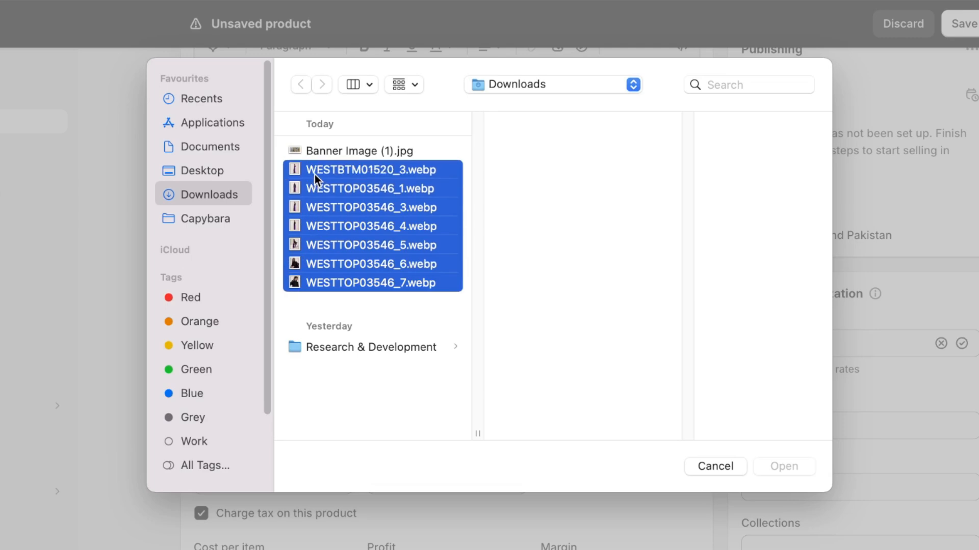
click(791, 463)
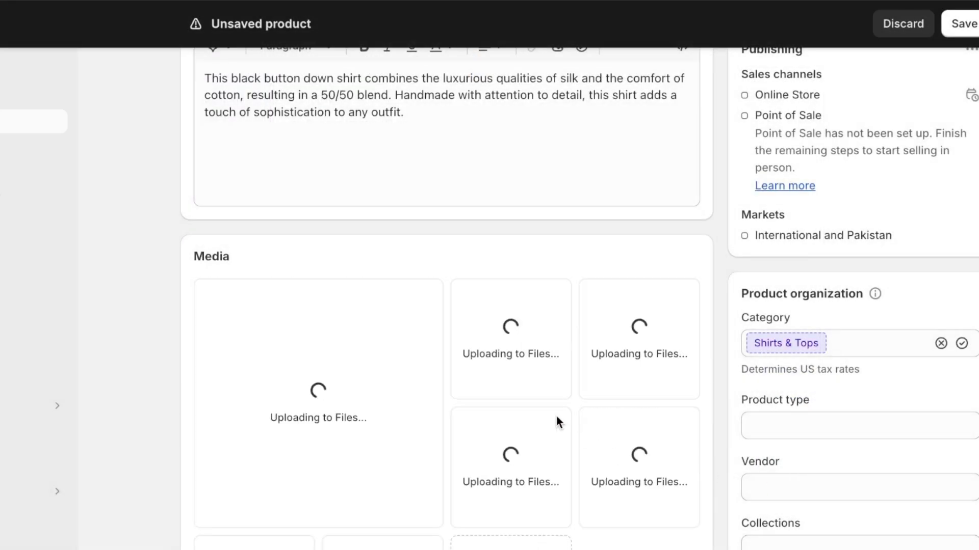
Reorder the photos so the full-length black shirt and purple trousers shot comes first
scroll(555, 414, down, 4)
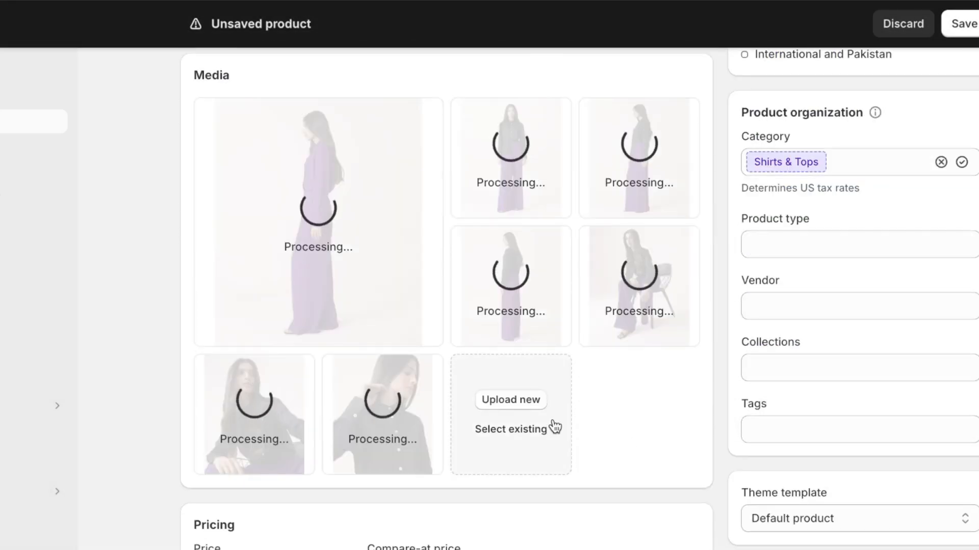
scroll(460, 180, up, 1)
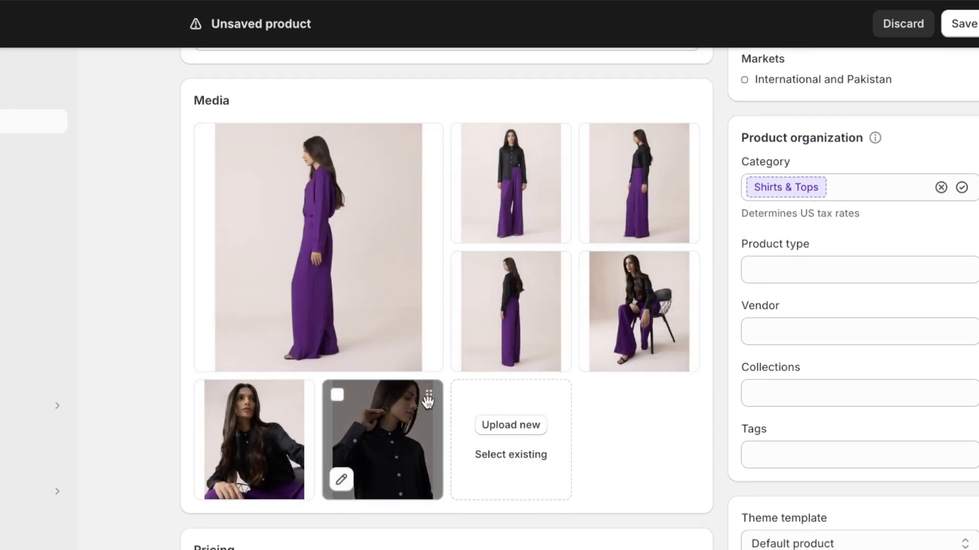
drag(427, 402, 403, 268)
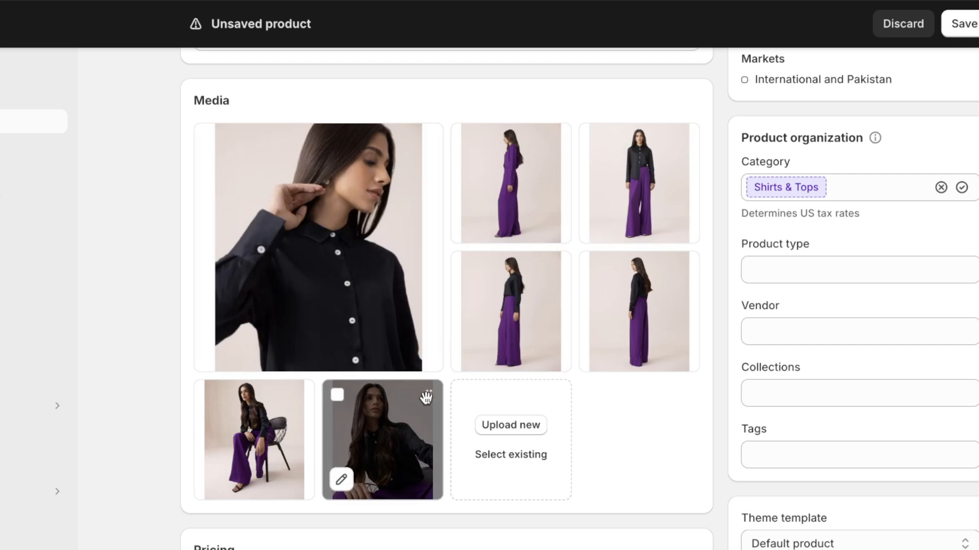
drag(426, 396, 406, 323)
drag(684, 137, 443, 187)
scroll(703, 456, down, 1)
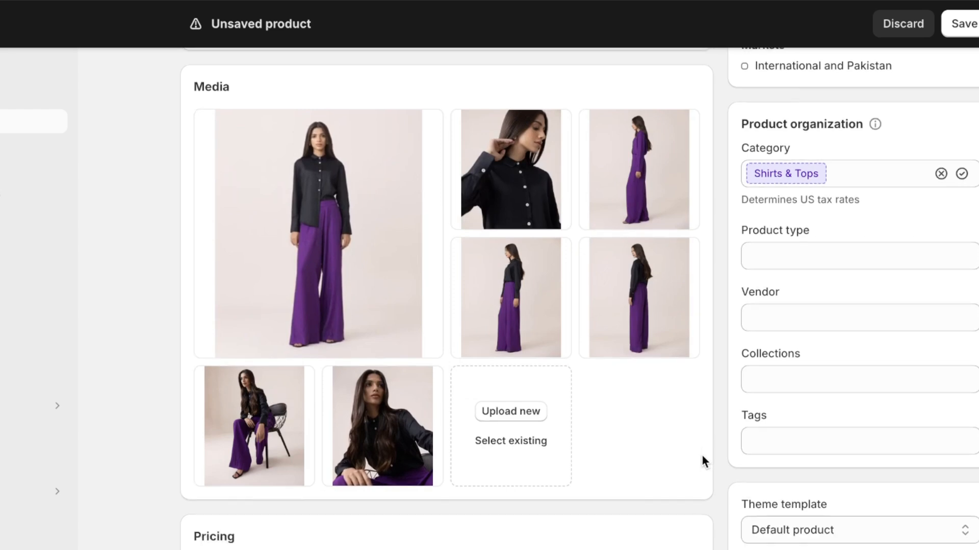
scroll(701, 455, down, 5)
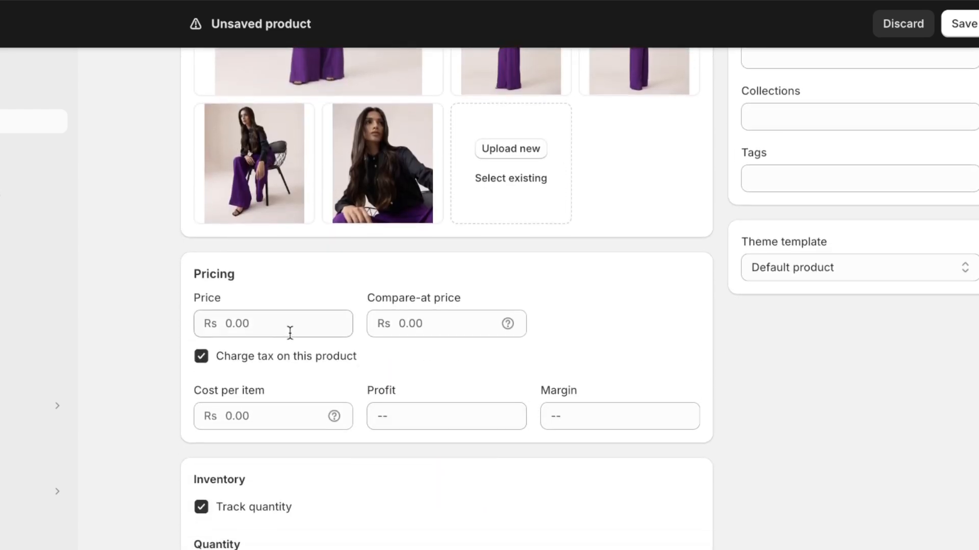
Set the product price to Rs 89.00
click(279, 317)
text(89)
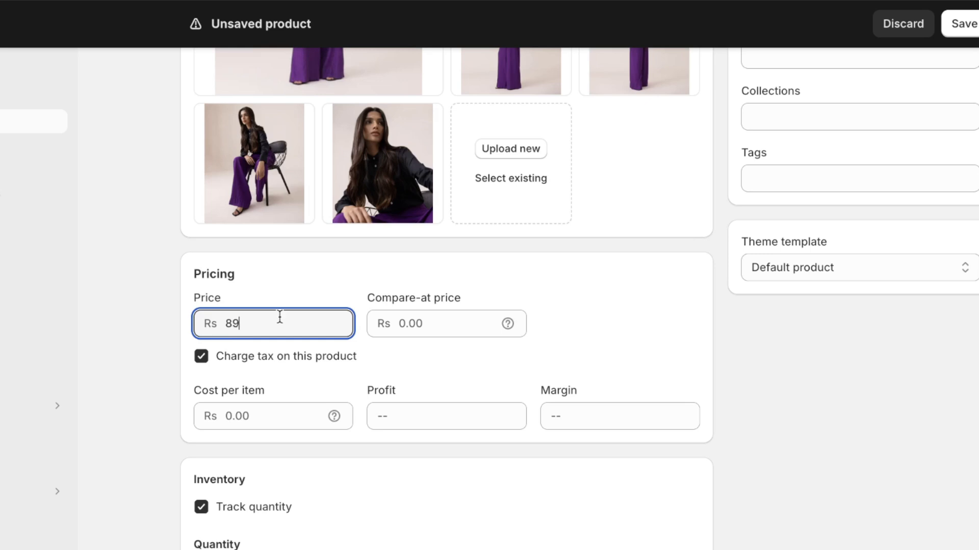
scroll(280, 332, down, 3)
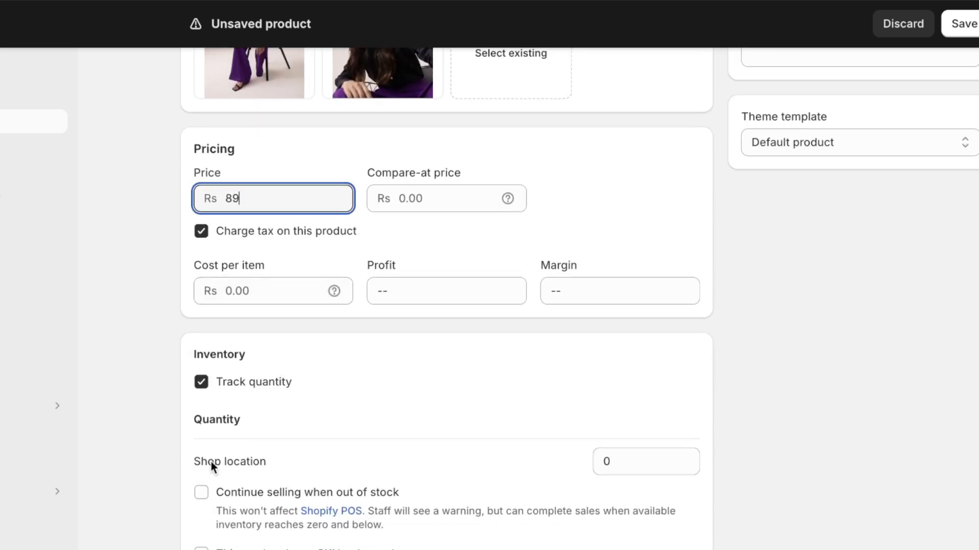
scroll(187, 430, down, 2)
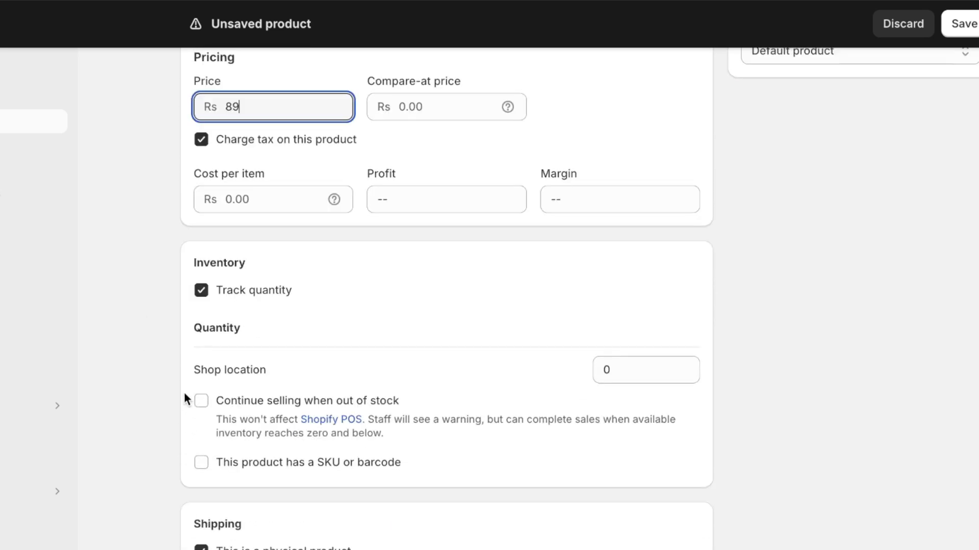
Enter 793 units at the shop location and a shipping weight of 0.05 kg
click(628, 368)
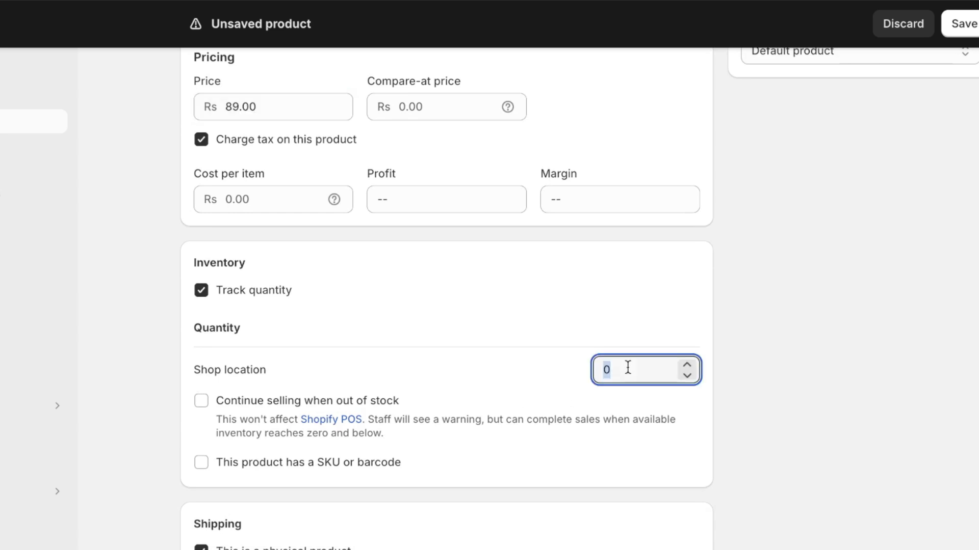
text(793)
scroll(197, 415, down, 5)
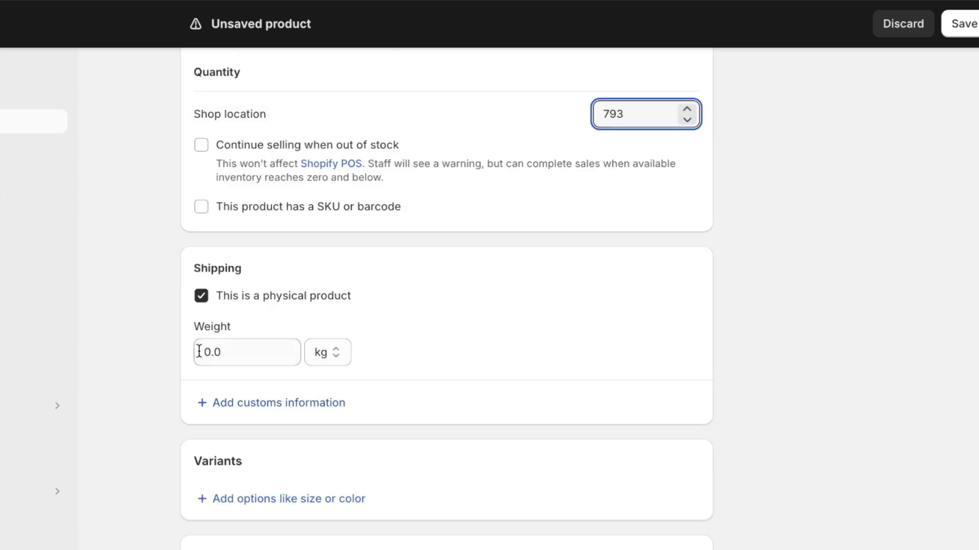
click(274, 353)
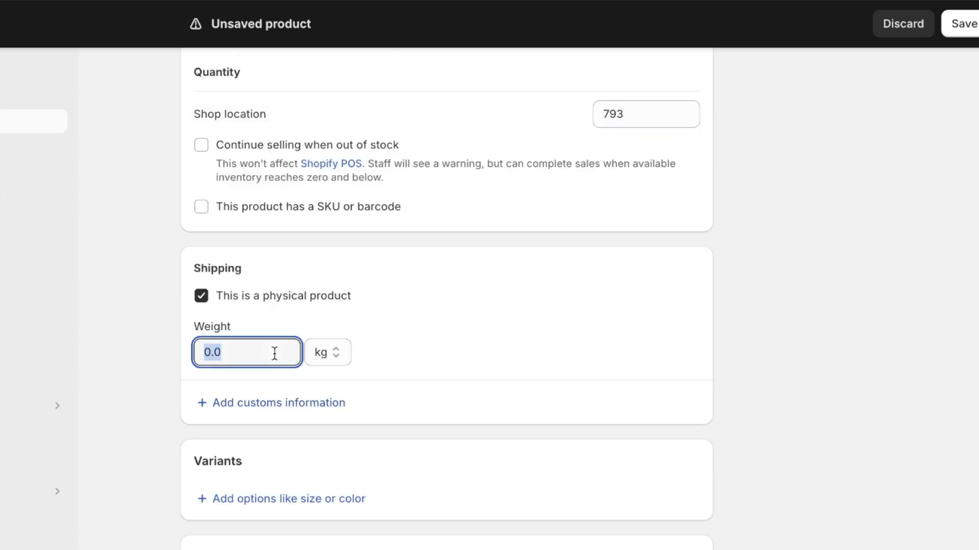
text(05)
scroll(423, 351, down, 1)
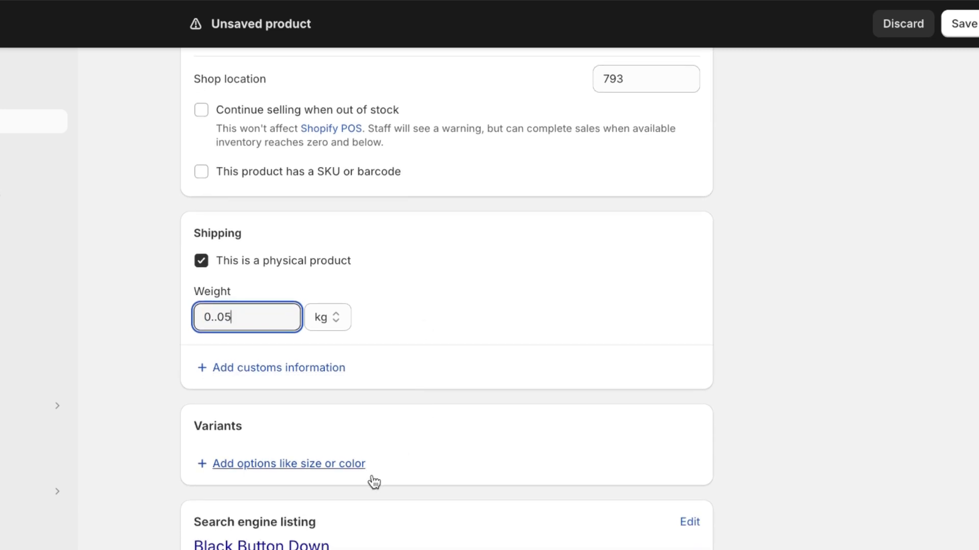
Add a Size option with values S, M and L, then save the product
click(316, 470)
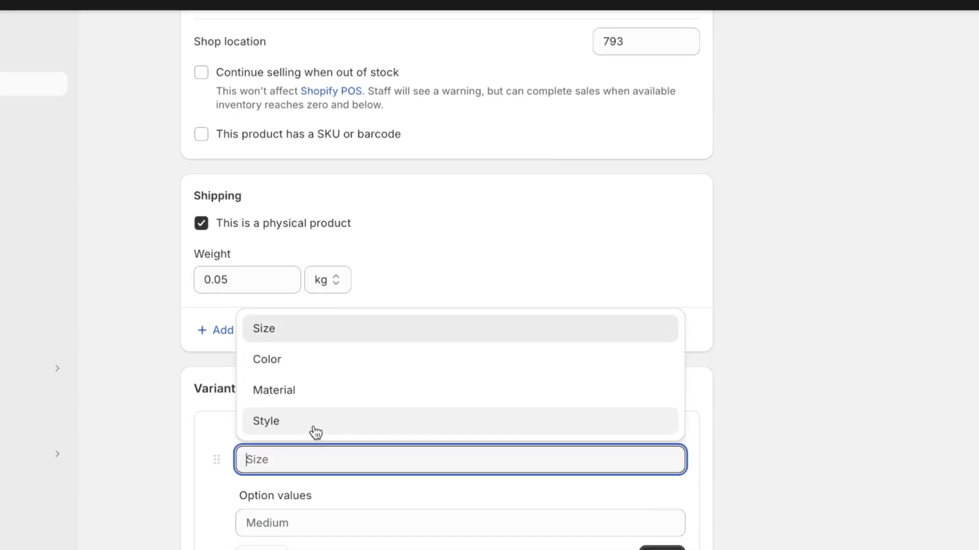
click(300, 300)
click(377, 494)
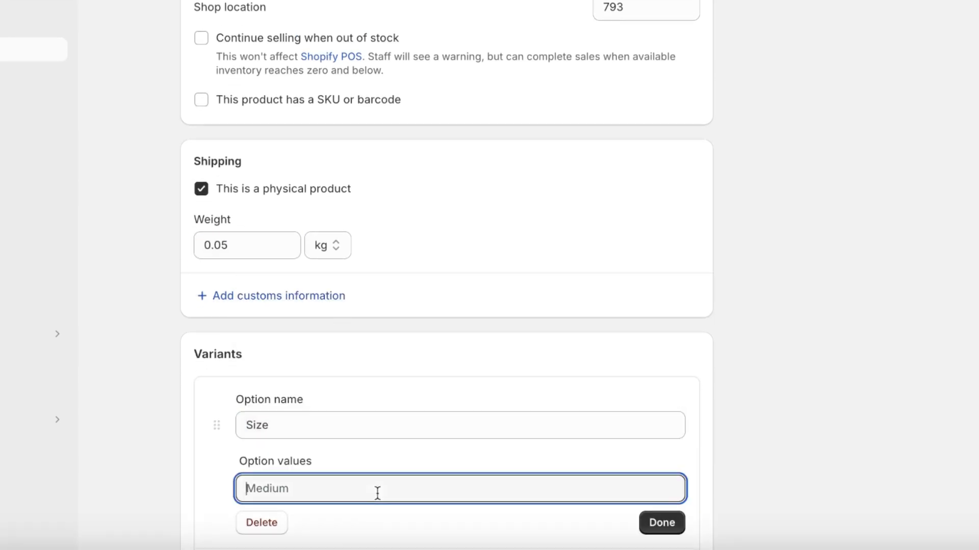
text(S)
key(Return)
text(ML)
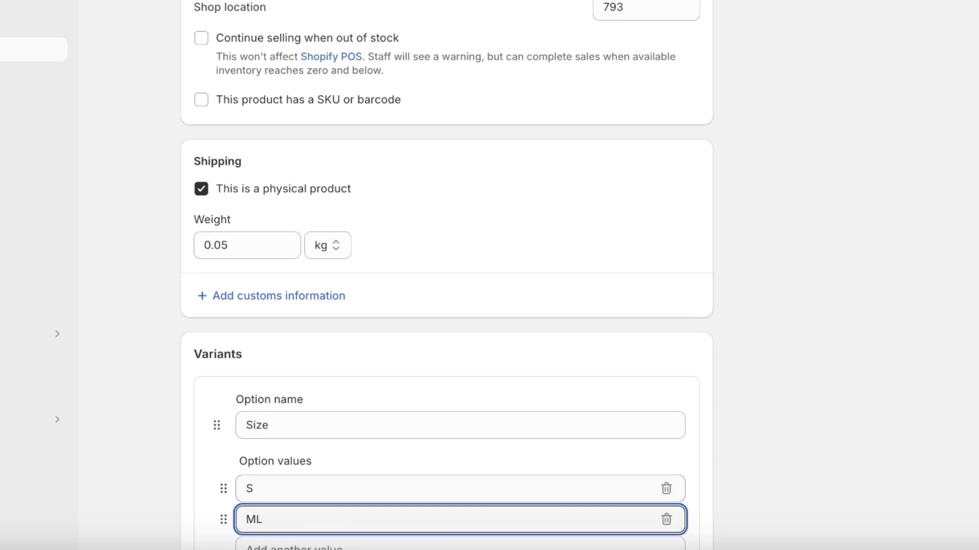
key(BackSpace)
key(Return)
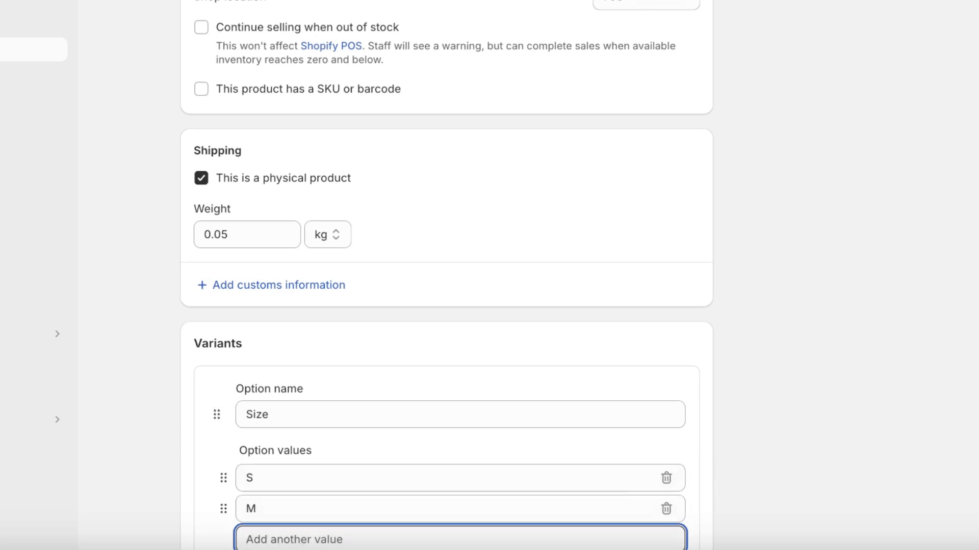
text(L)
scroll(414, 462, down, 11)
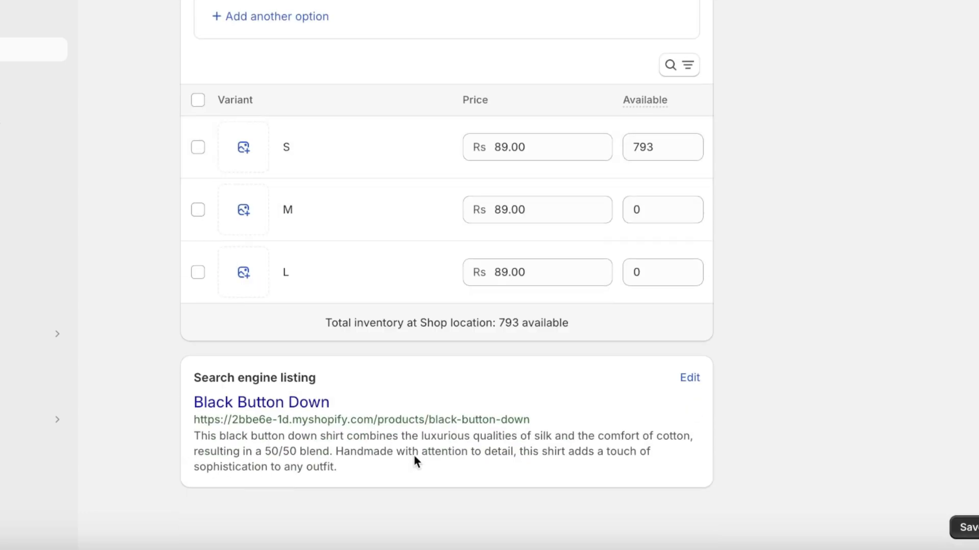
scroll(416, 464, up, 7)
click(821, 63)
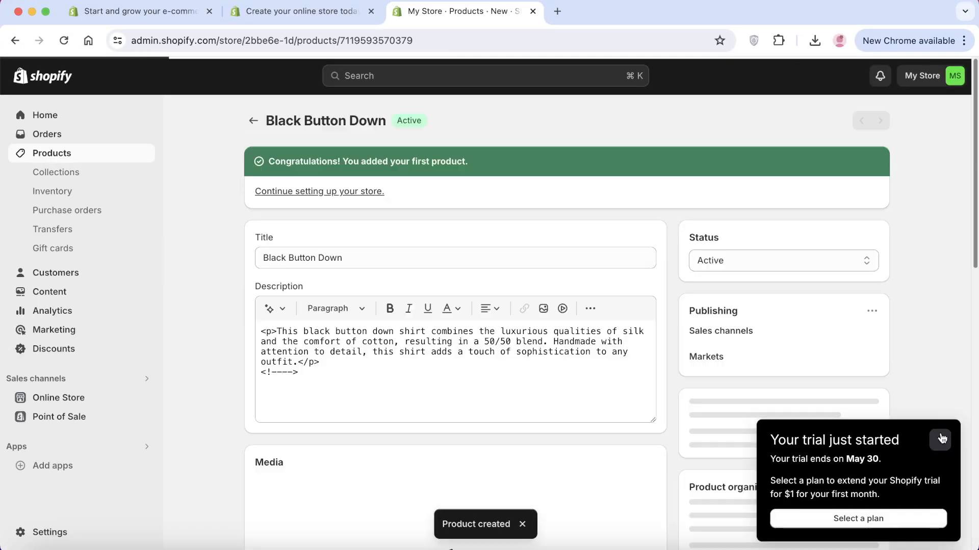
click(942, 439)
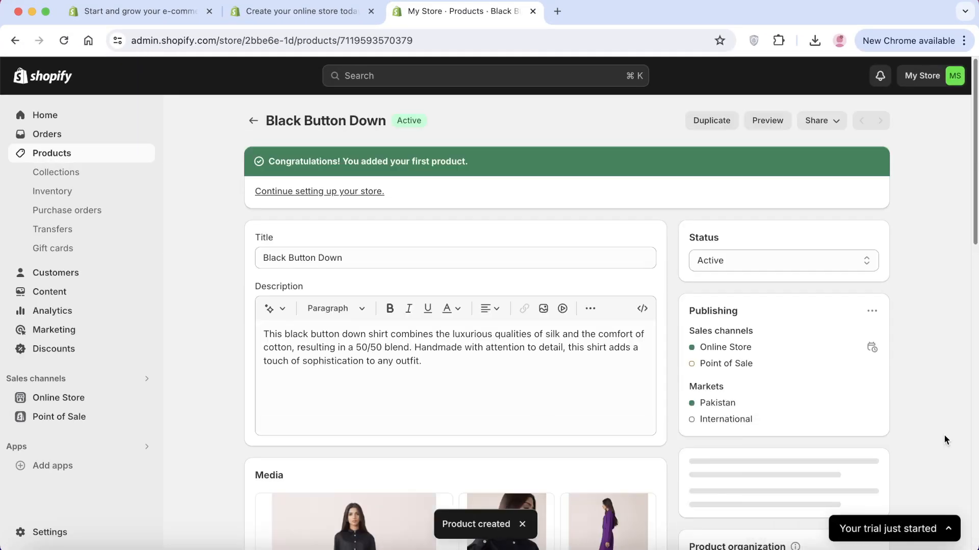
Navigate through Products to the Collections page
click(102, 153)
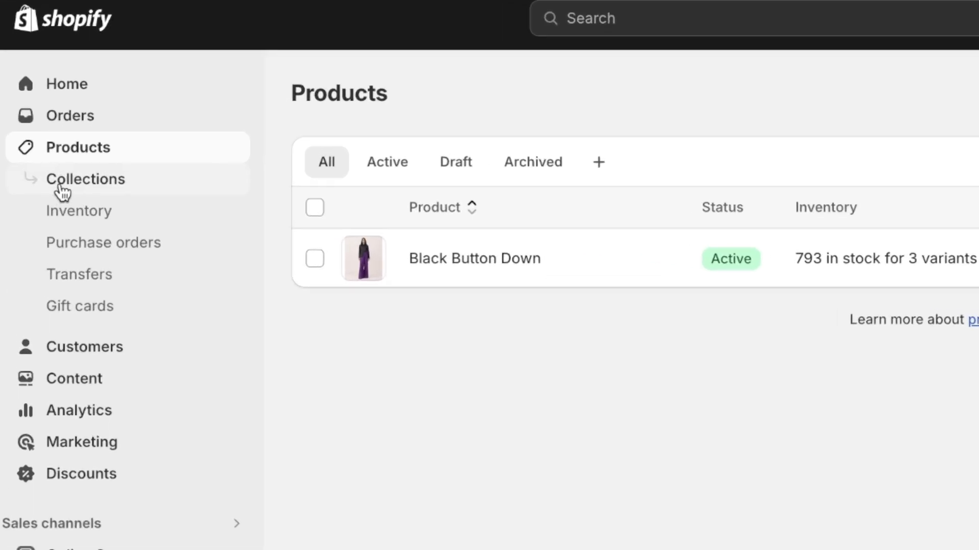
click(60, 187)
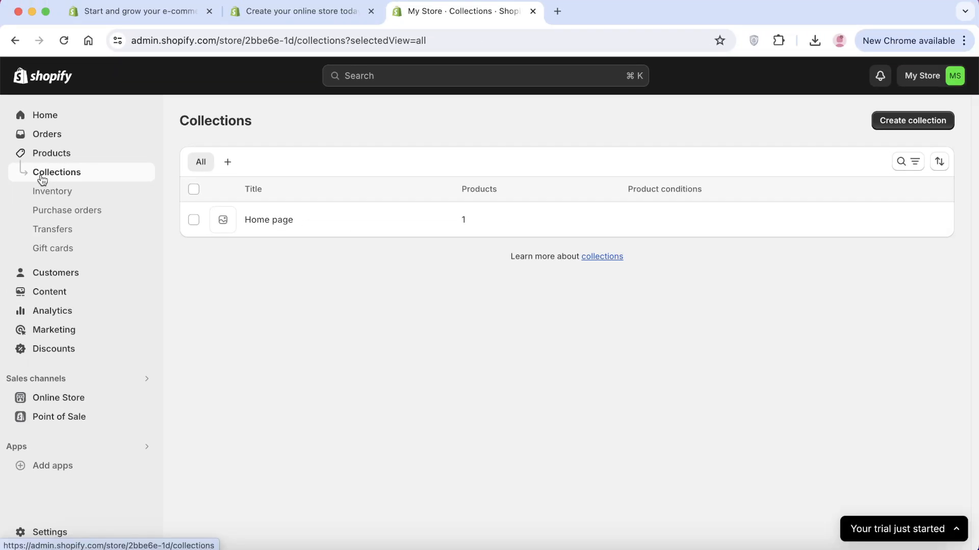
Create a new collection titled Summer 24'
click(910, 123)
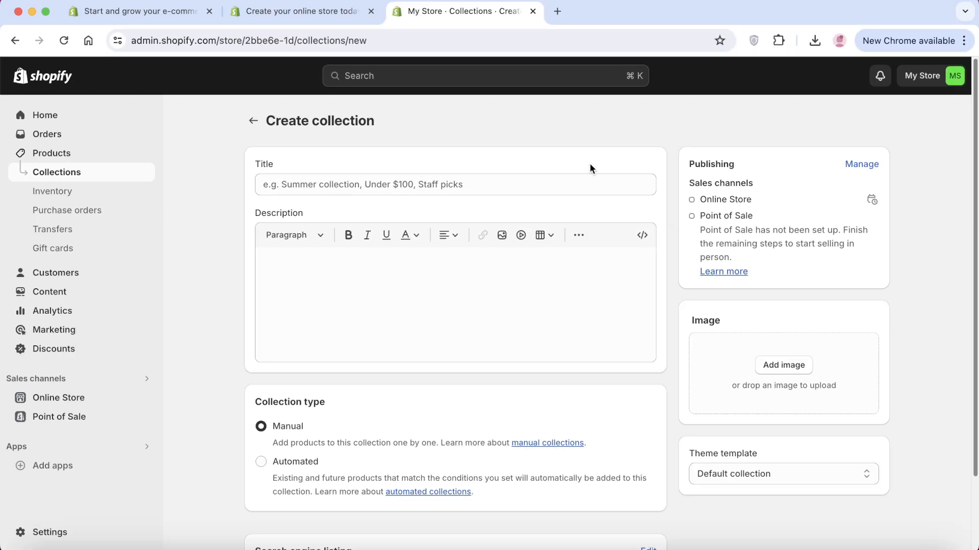
click(550, 194)
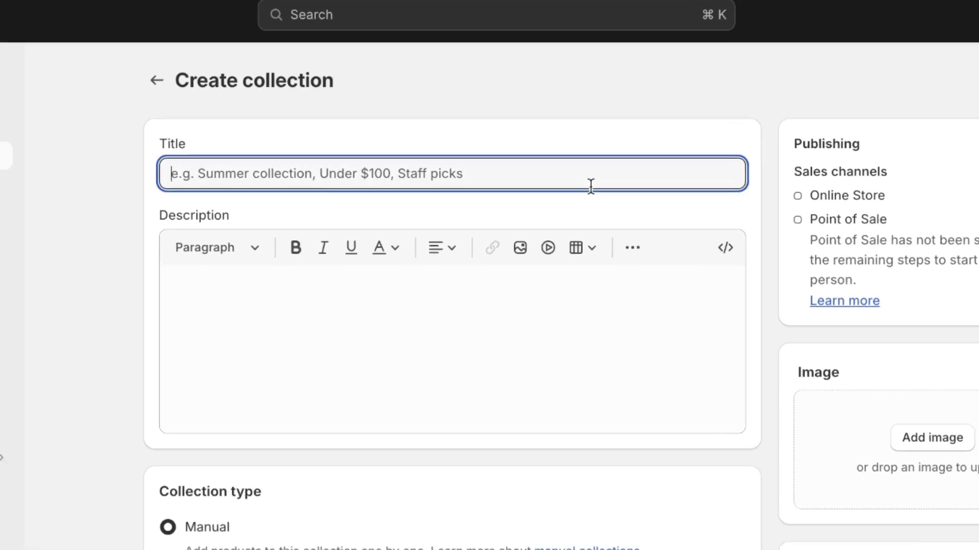
text(Summer 24')
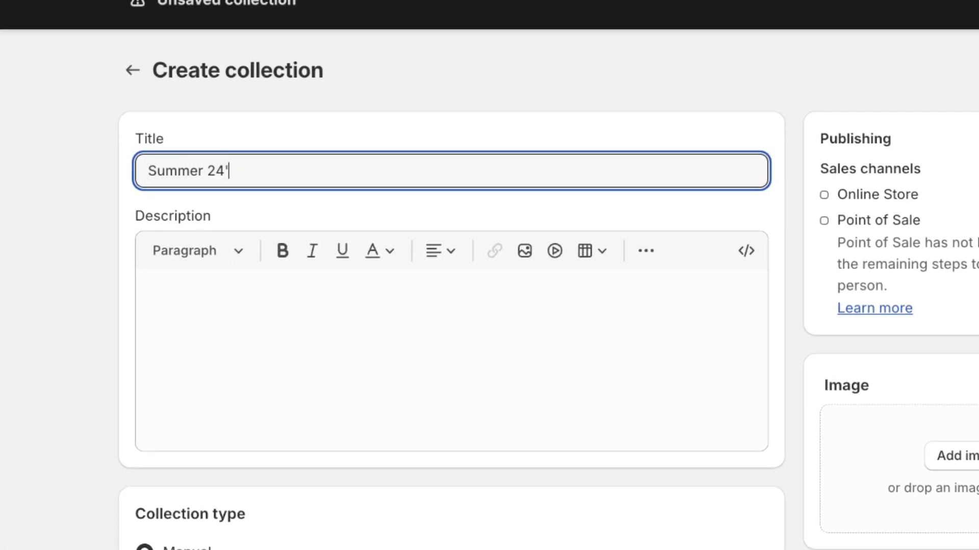
click(554, 288)
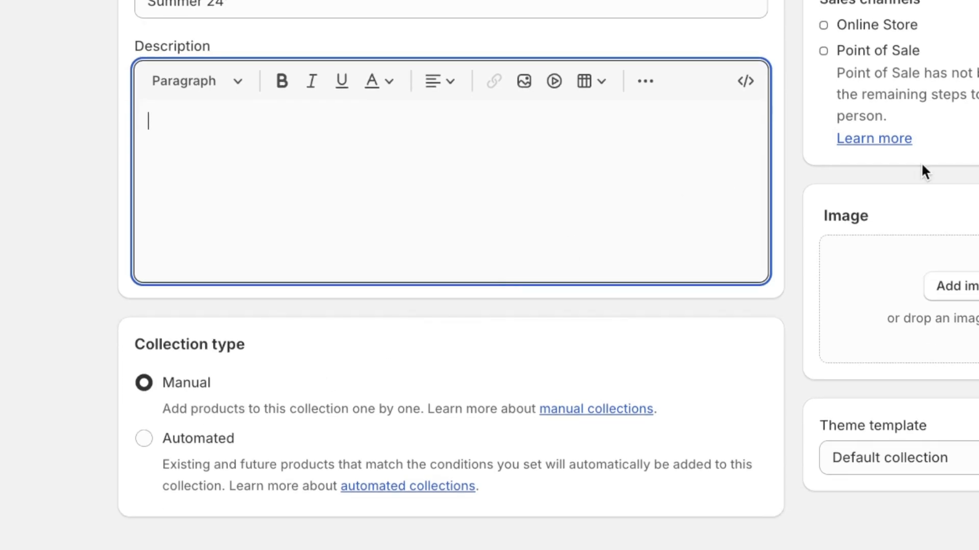
Set WESTTOP03546_6.webp as the collection image and save Summer 24'
click(970, 334)
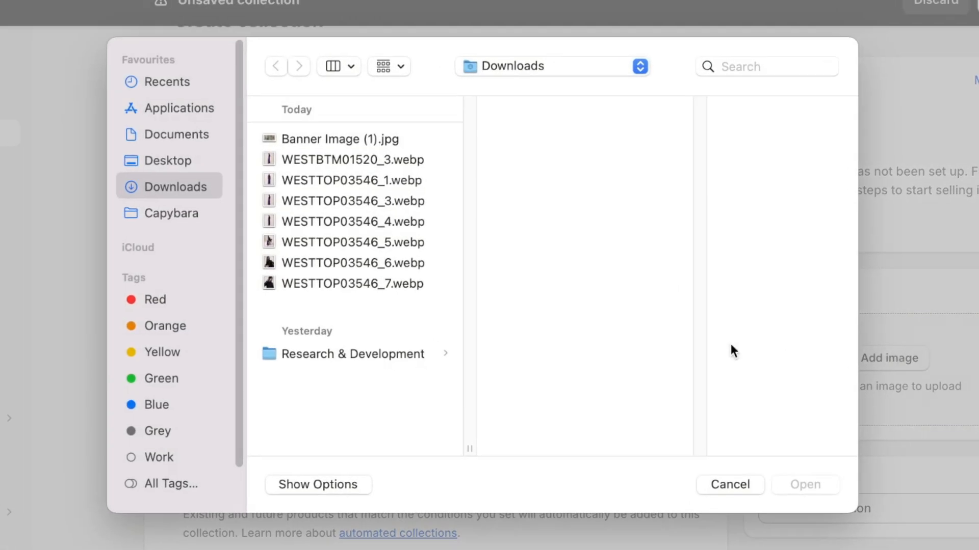
click(289, 183)
click(295, 162)
click(349, 281)
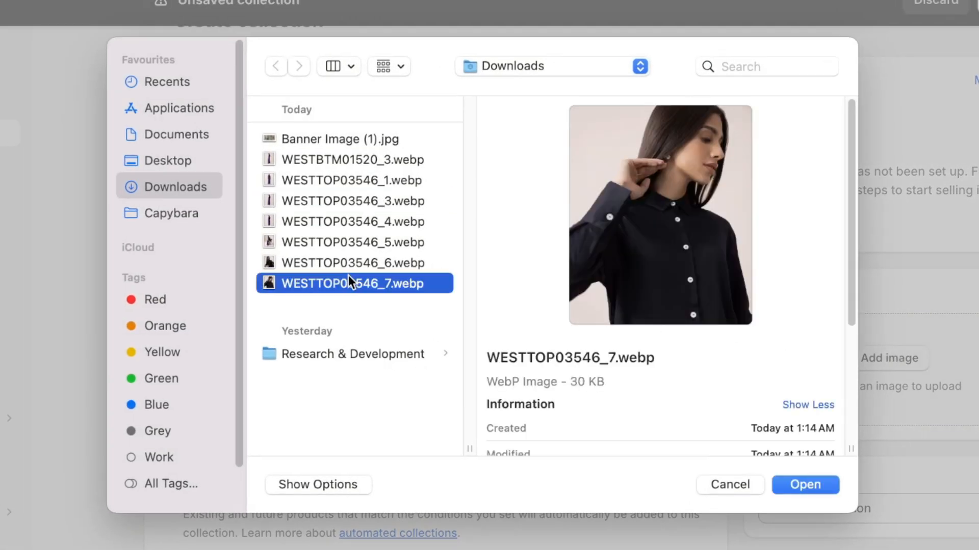
click(349, 264)
click(788, 483)
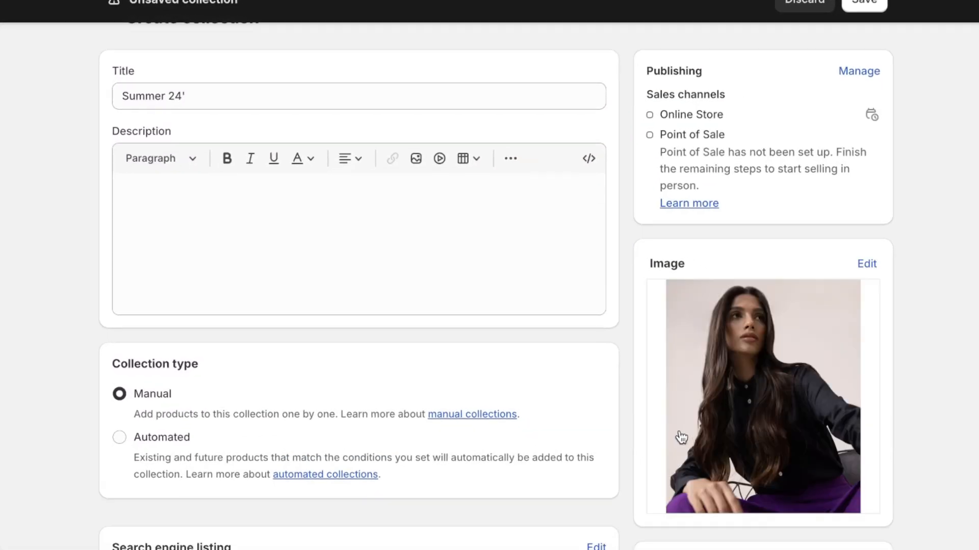
scroll(680, 438, down, 3)
scroll(657, 215, up, 3)
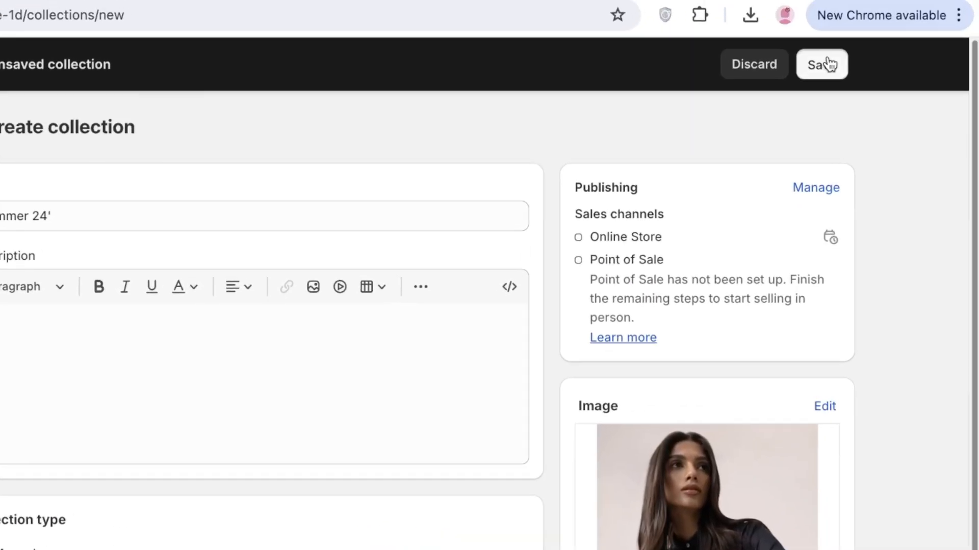
click(864, 4)
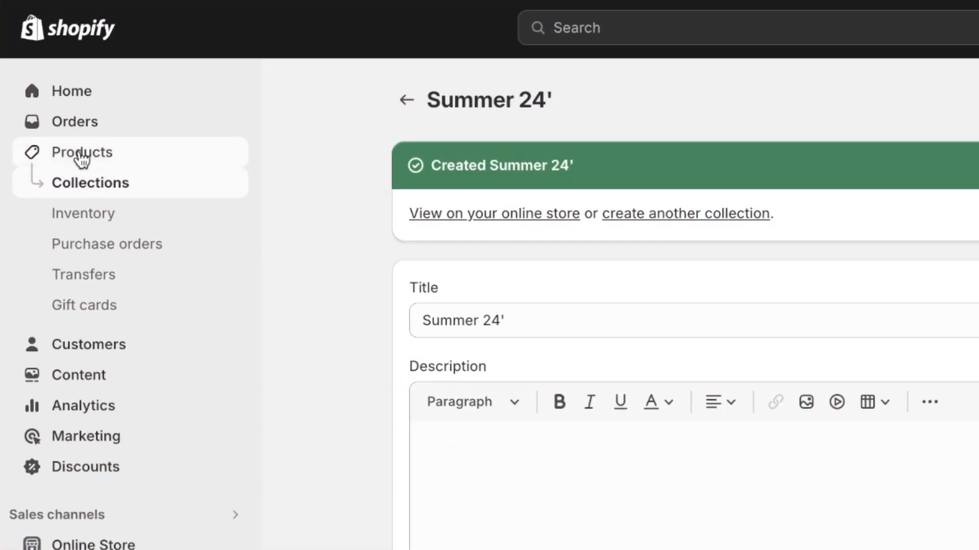
Add Black Button Down to the Summer 24' collection alongside Home page and save
click(81, 158)
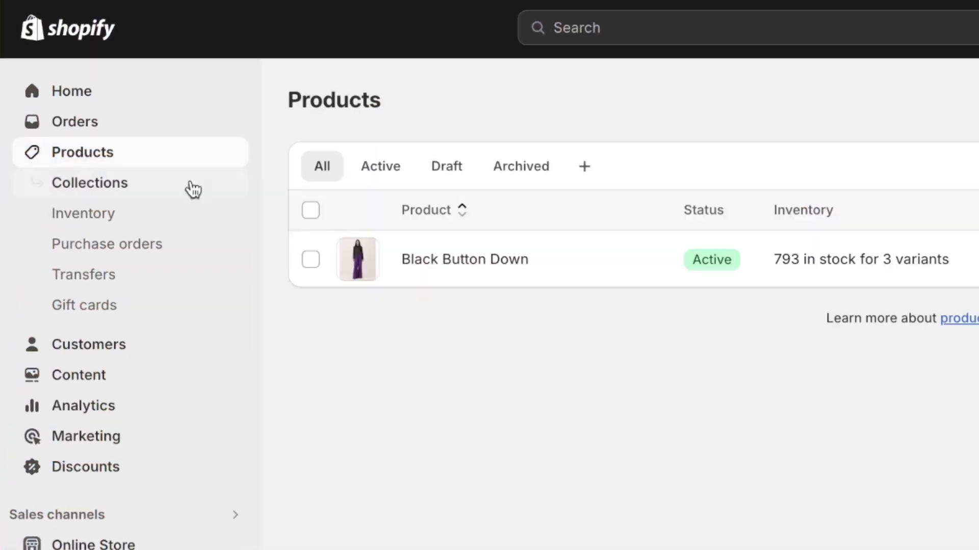
click(441, 268)
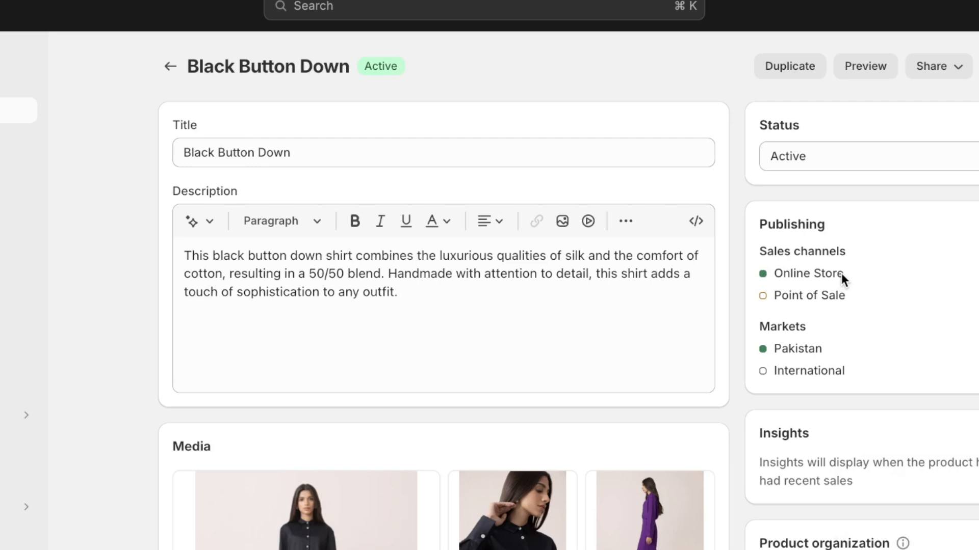
scroll(841, 273, down, 5)
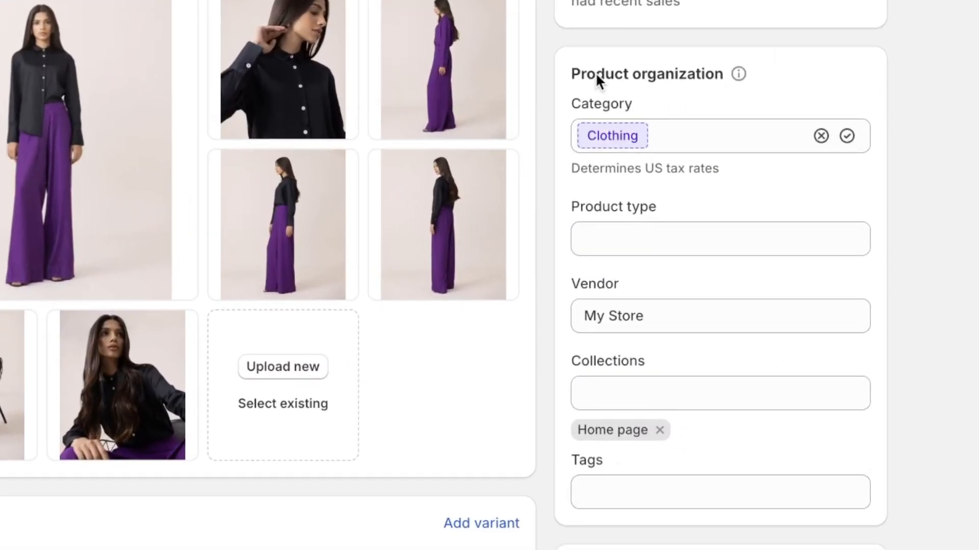
click(644, 399)
click(597, 487)
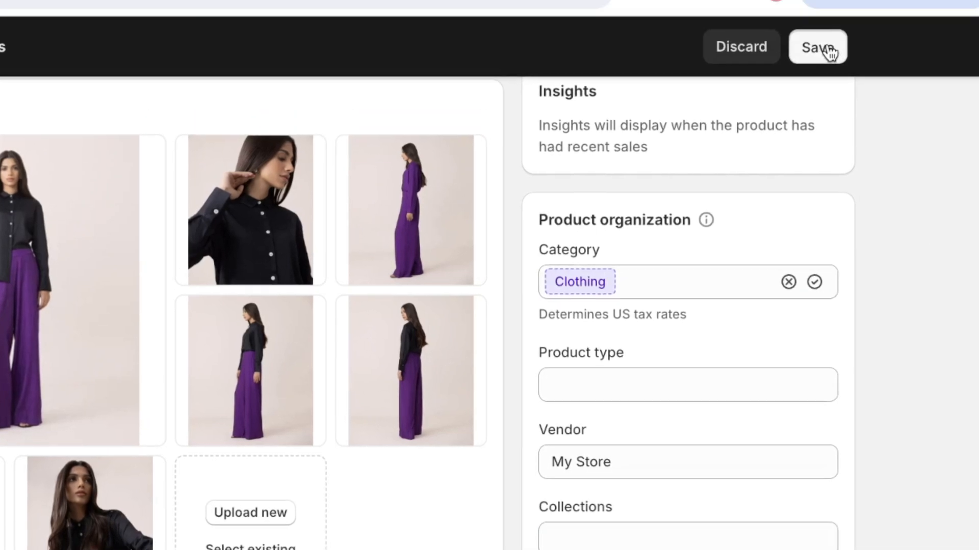
click(821, 49)
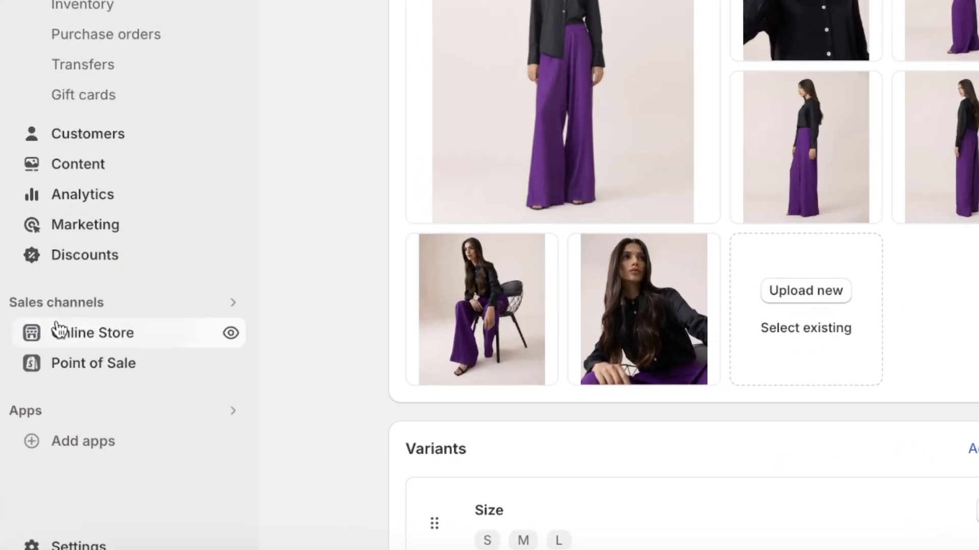
In the Dawn theme editor, remove the old Featured collection section from the home page
click(35, 398)
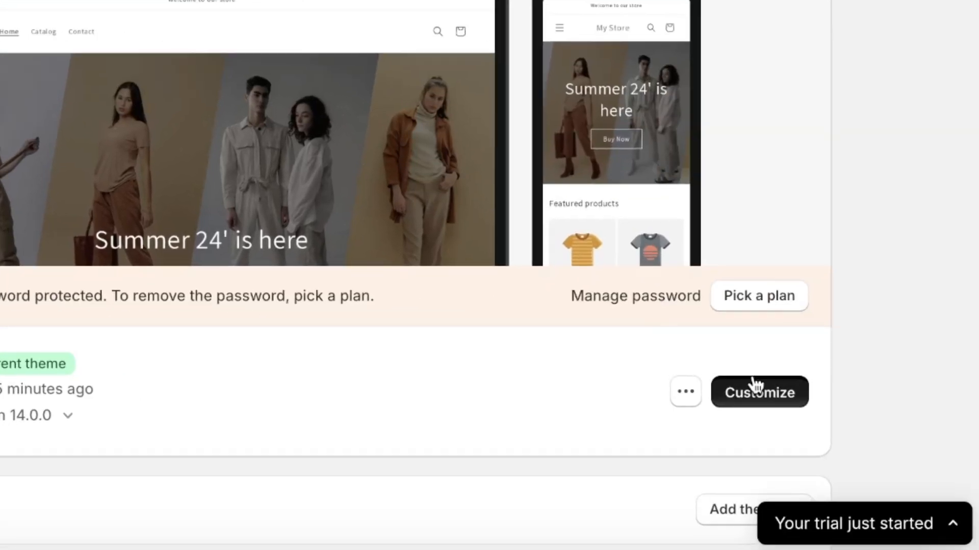
click(756, 385)
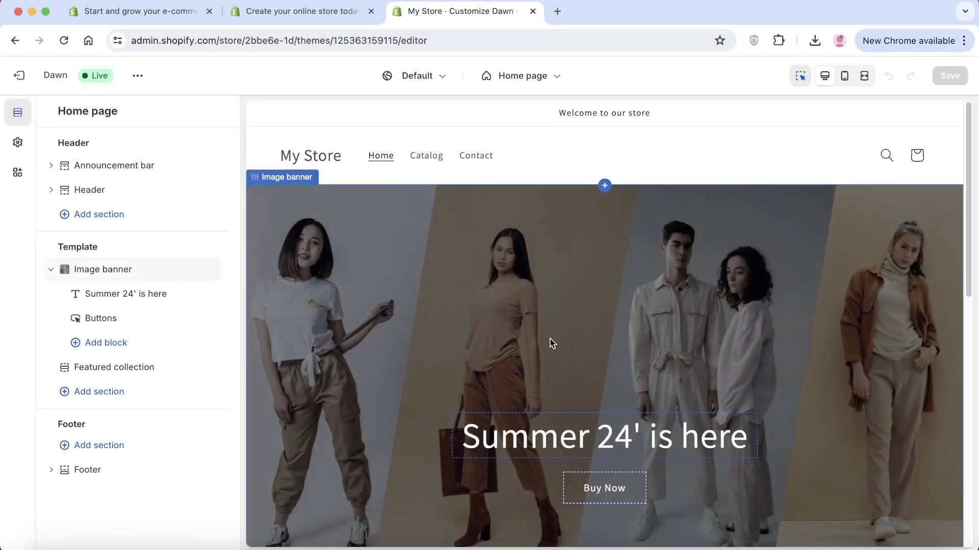
scroll(550, 342, down, 6)
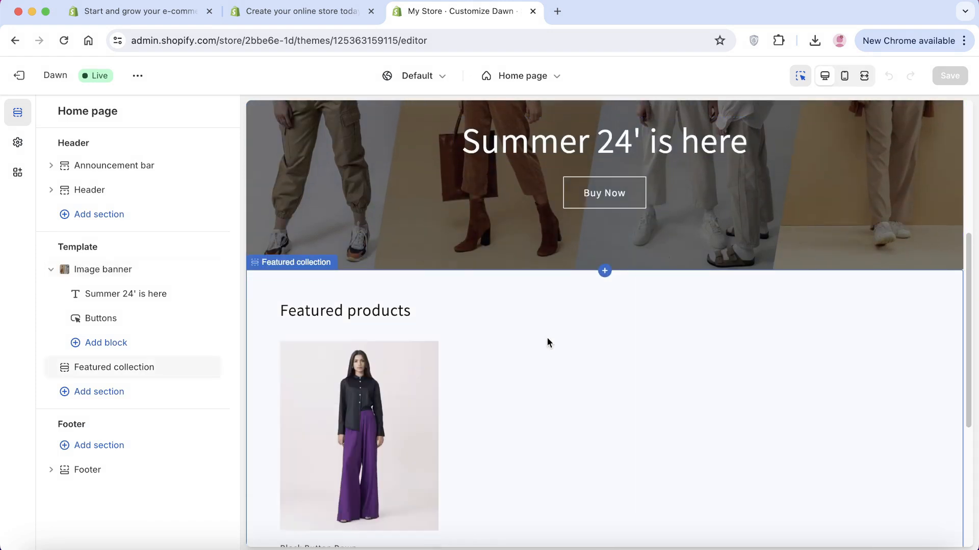
scroll(540, 300, down, 2)
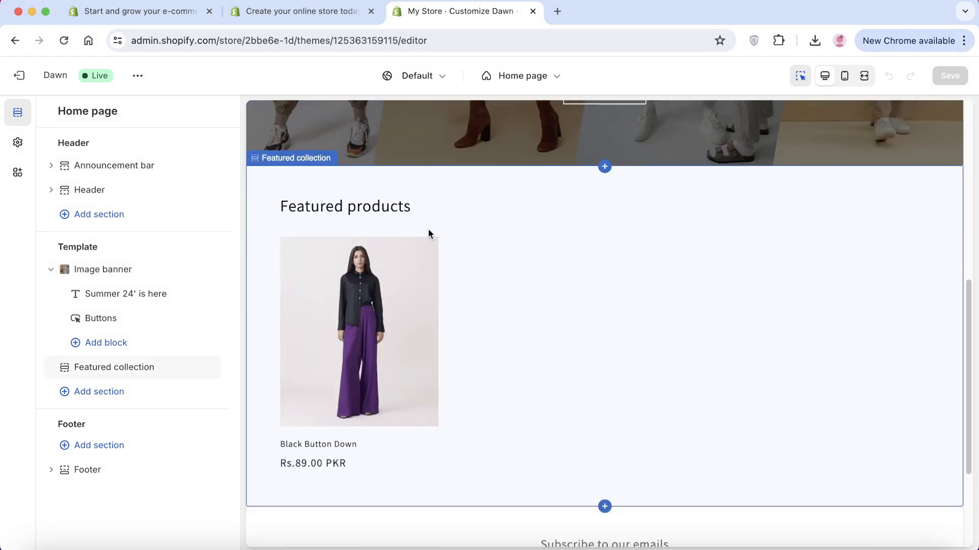
click(498, 362)
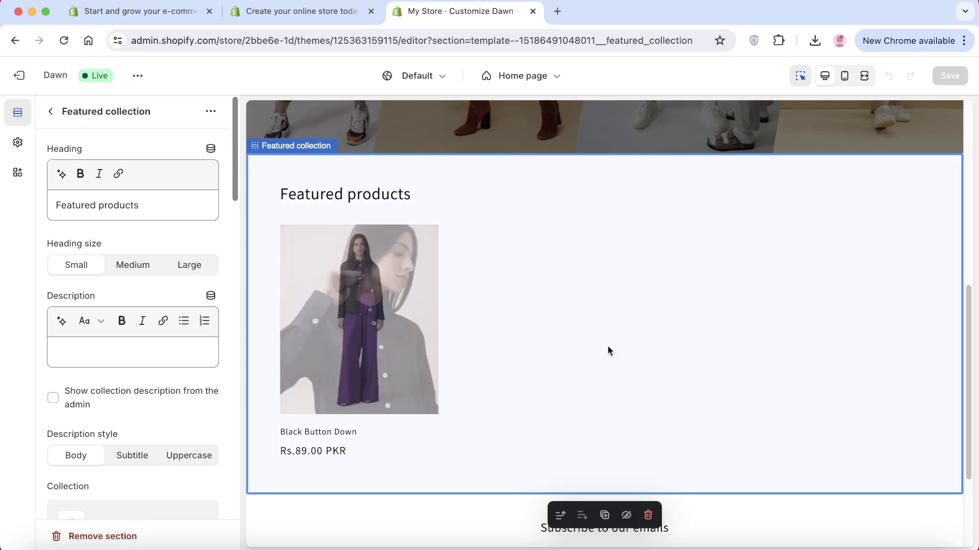
click(54, 533)
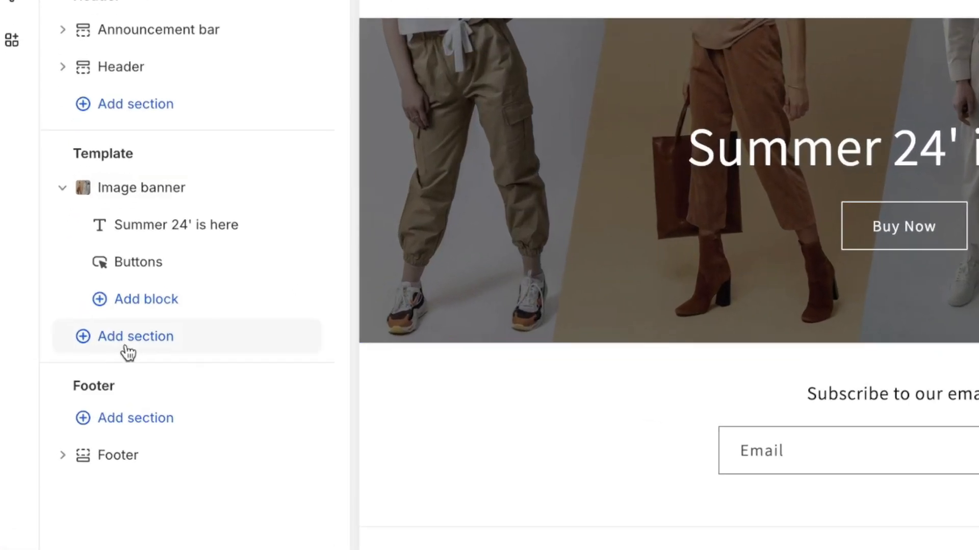
Add a new Featured collection section with the heading 'Hot Sellers'
click(94, 374)
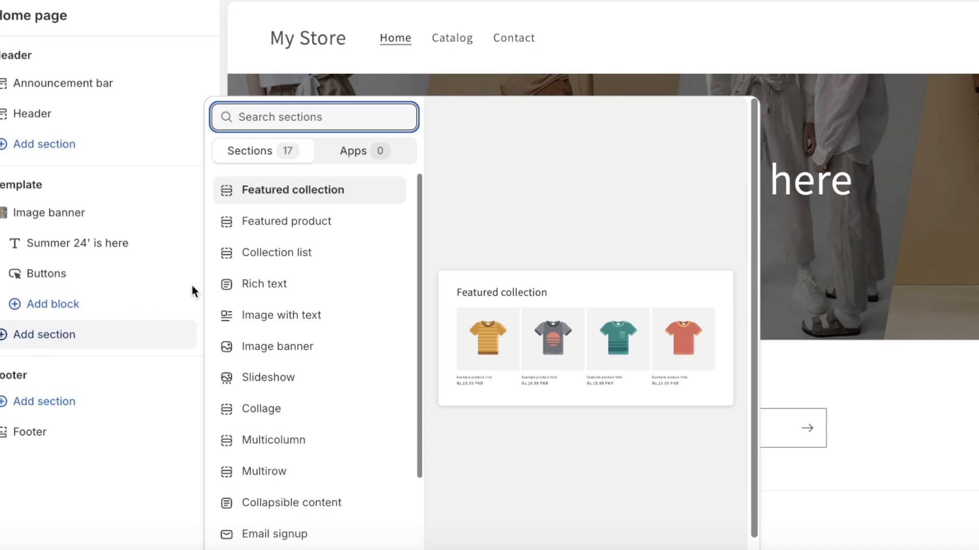
click(278, 196)
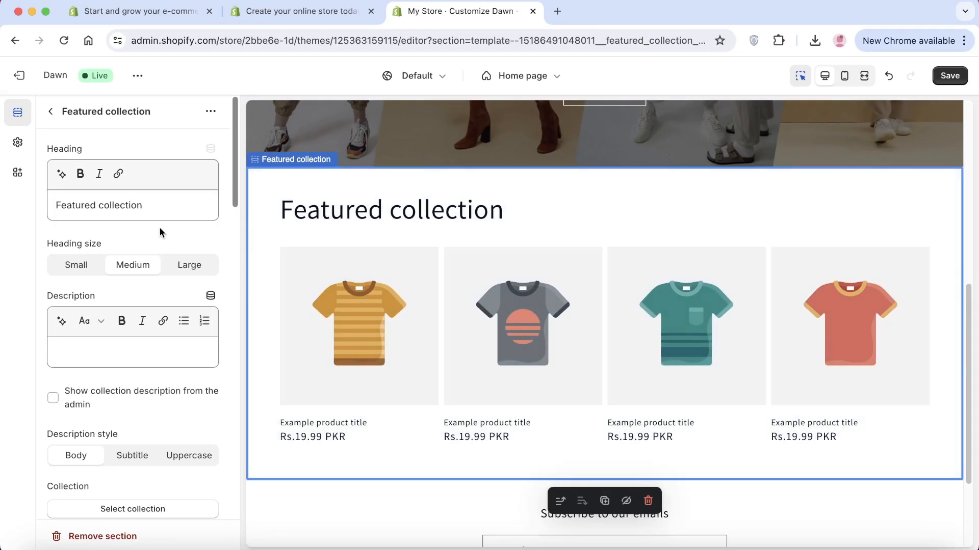
click(152, 205)
key(super+a)
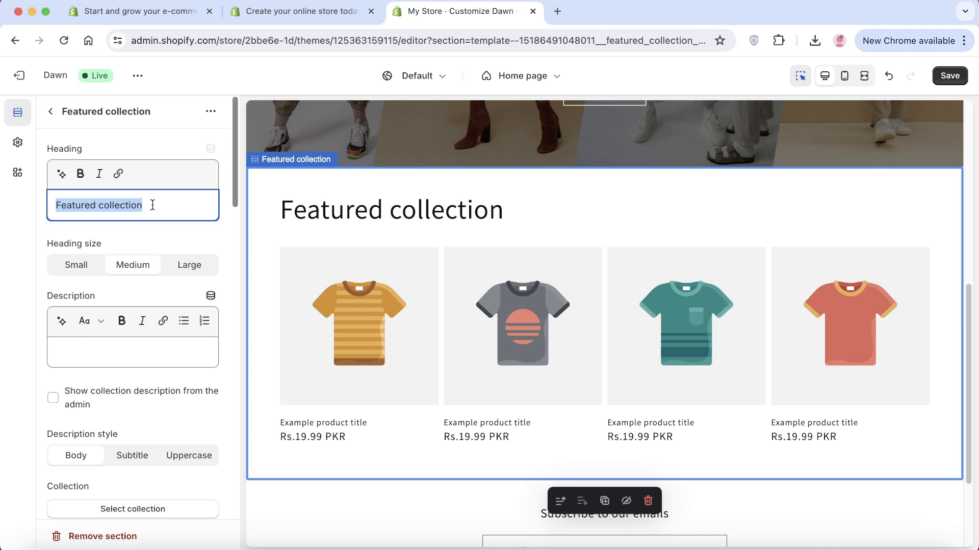
text(S)
key(BackSpace)
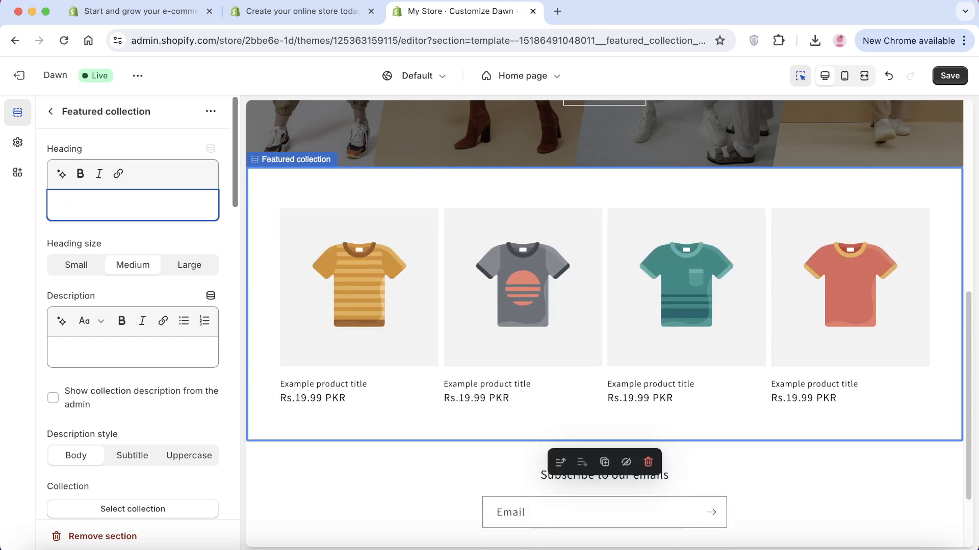
text(Hot Sellers)
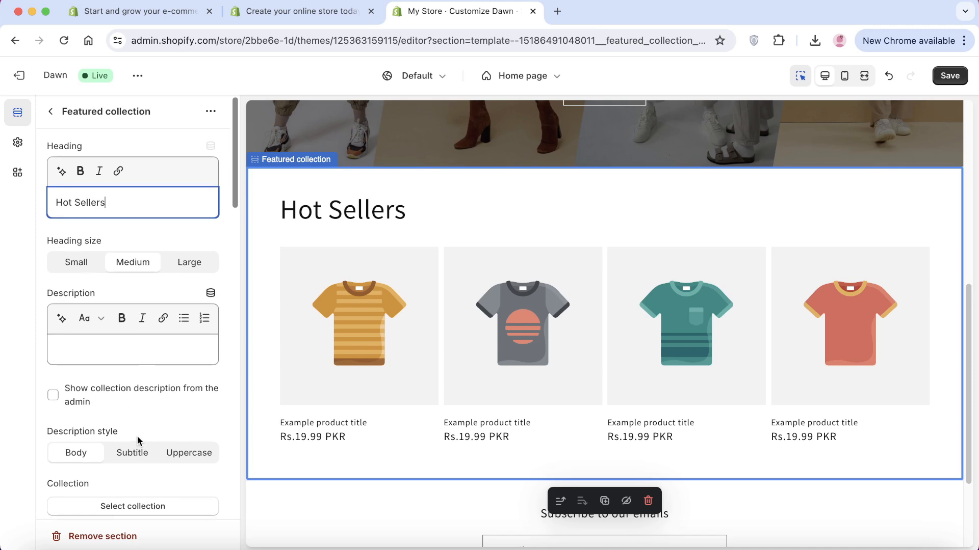
Point the Hot Sellers section at the Summer 24' collection
scroll(135, 430, down, 4)
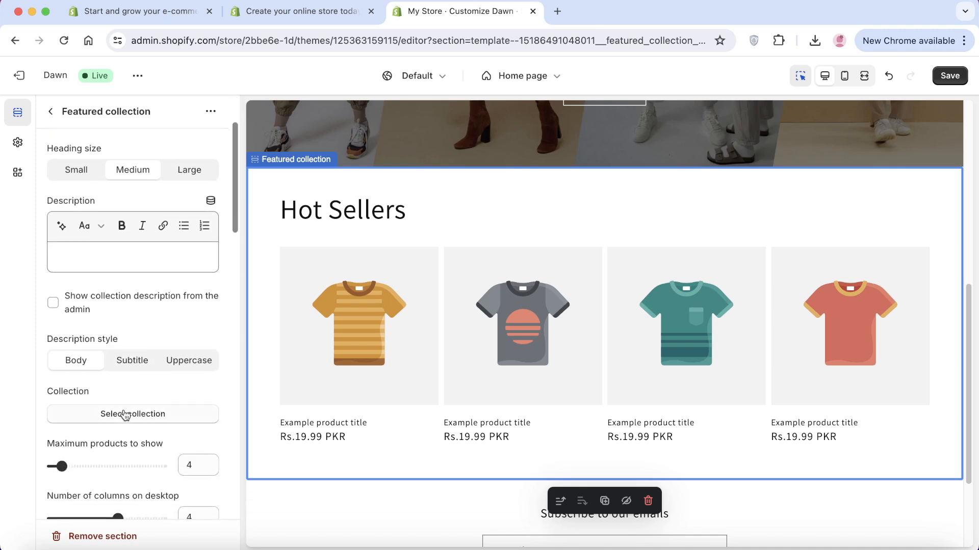
click(150, 416)
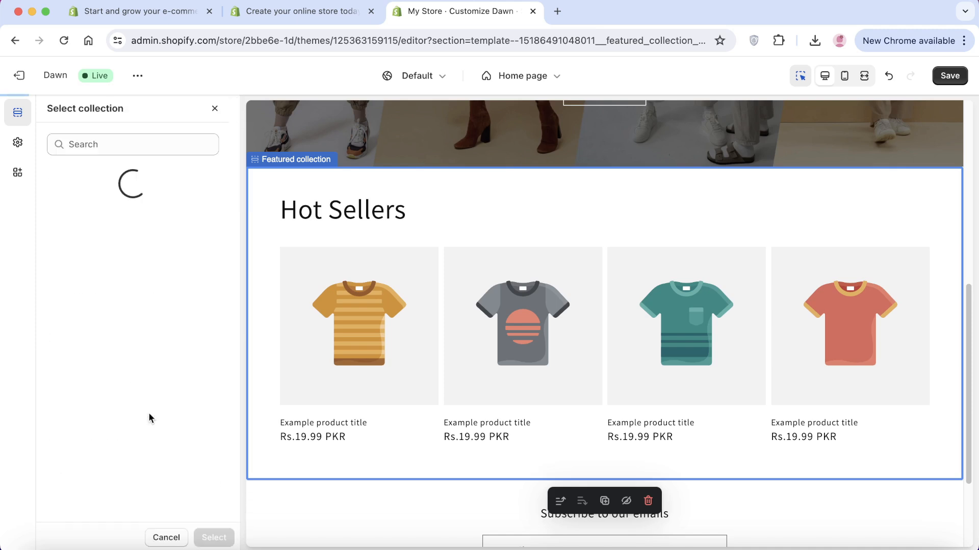
click(102, 261)
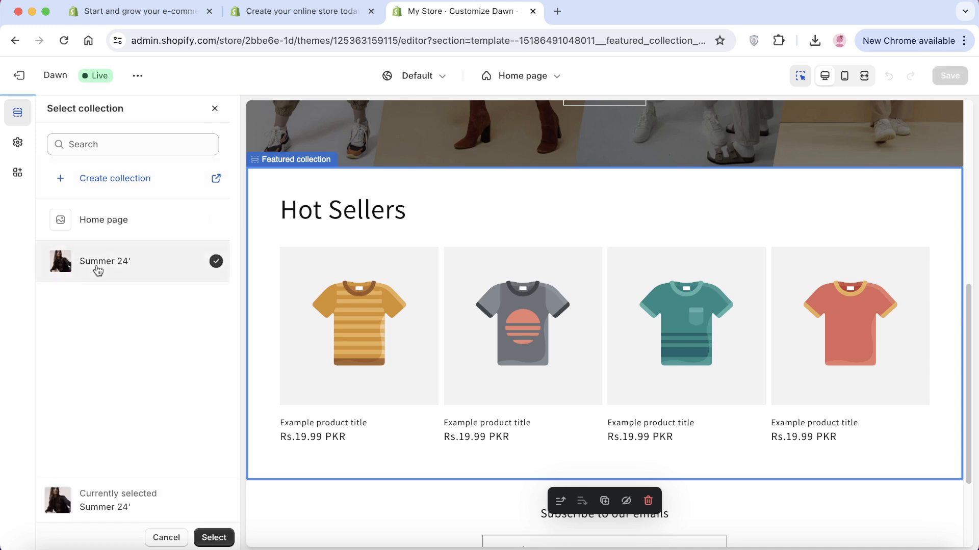
click(213, 538)
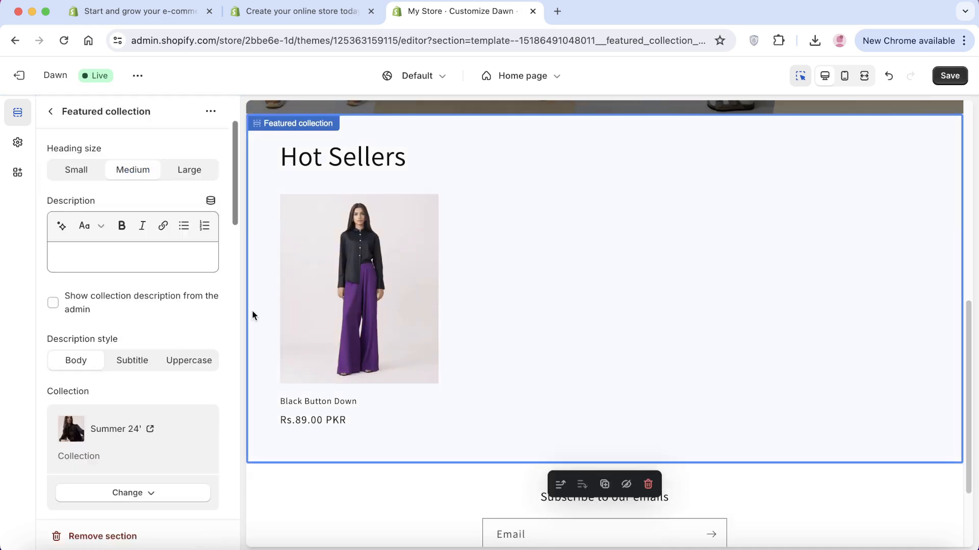
click(51, 111)
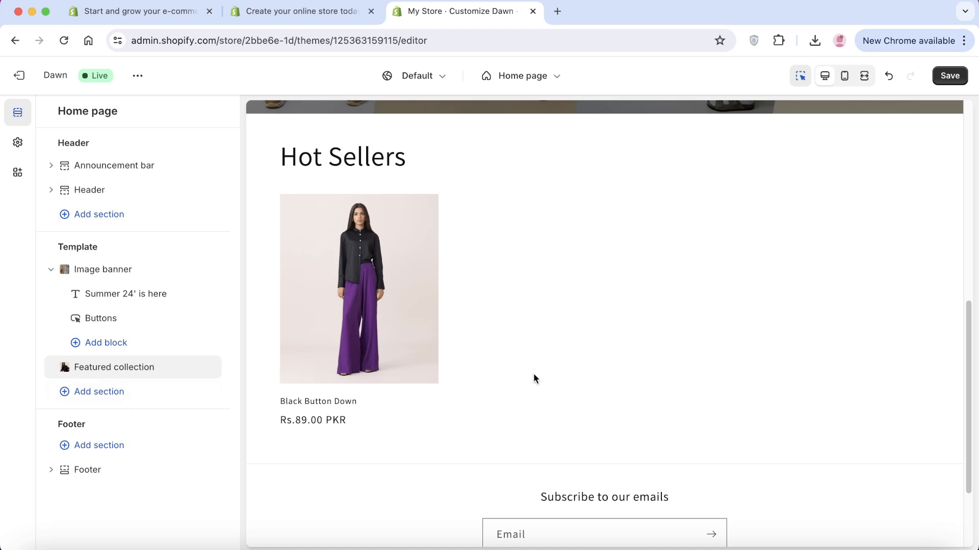
Preview the Products > Default product template, then exit to the Online Store themes page
scroll(533, 375, up, 3)
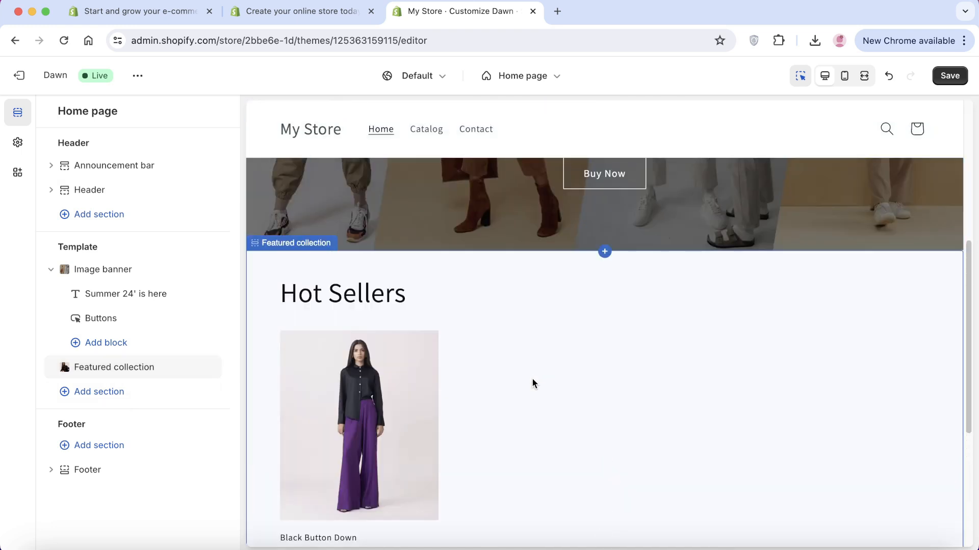
scroll(533, 384, up, 5)
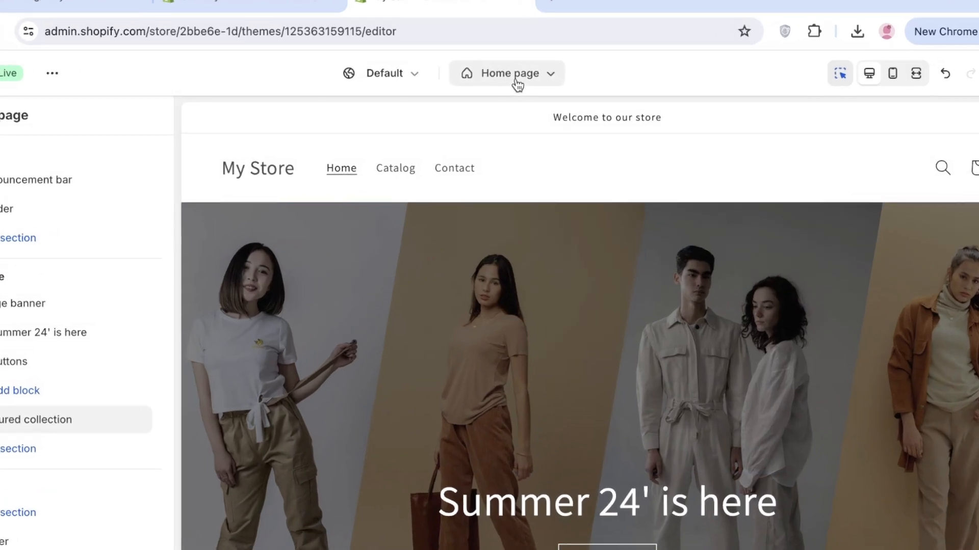
click(507, 81)
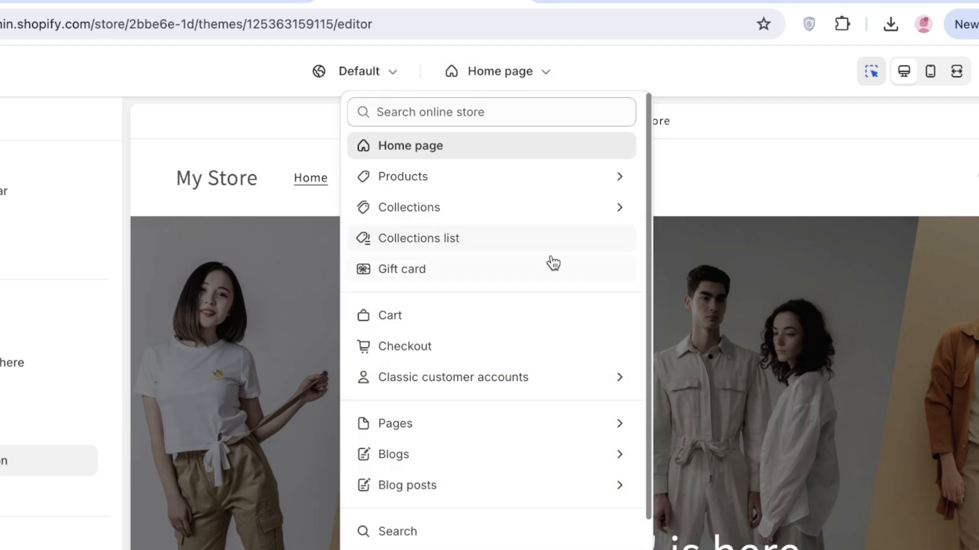
click(464, 179)
click(413, 208)
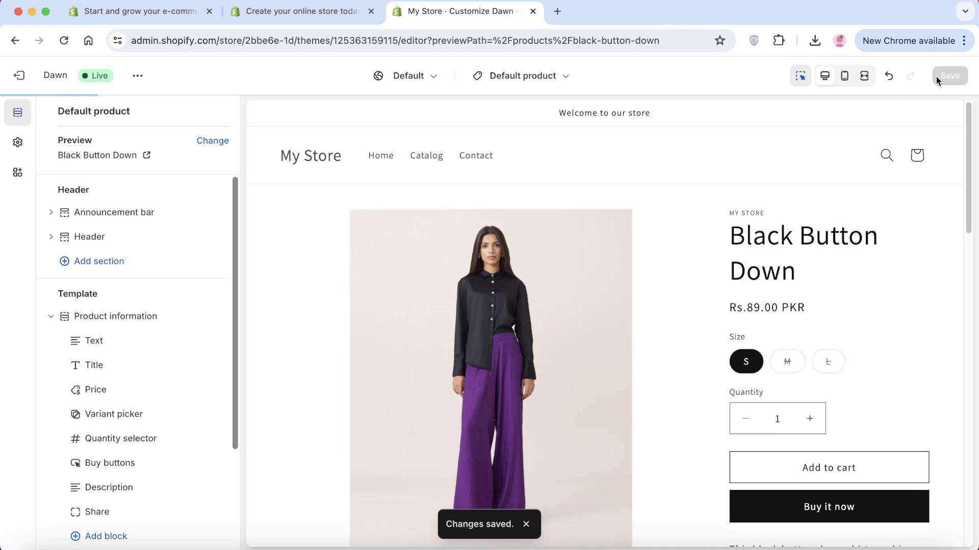
click(19, 76)
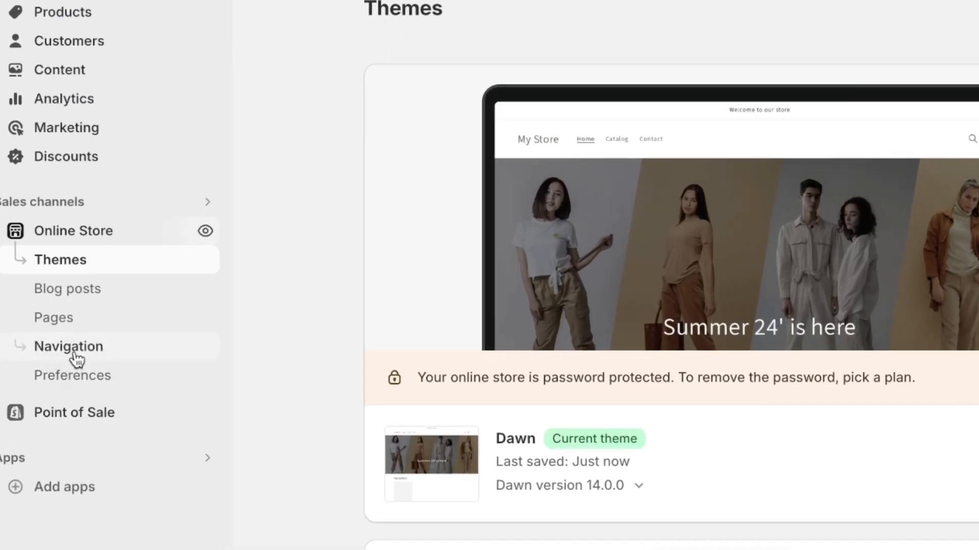
Add a fourth Main menu item named Summer 24', linked to the Summer 24' collection
click(61, 366)
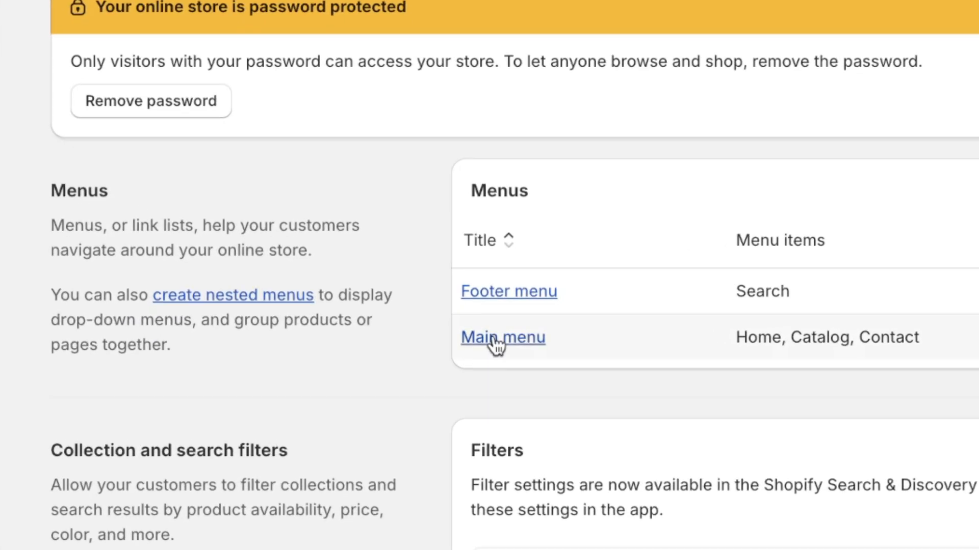
click(497, 372)
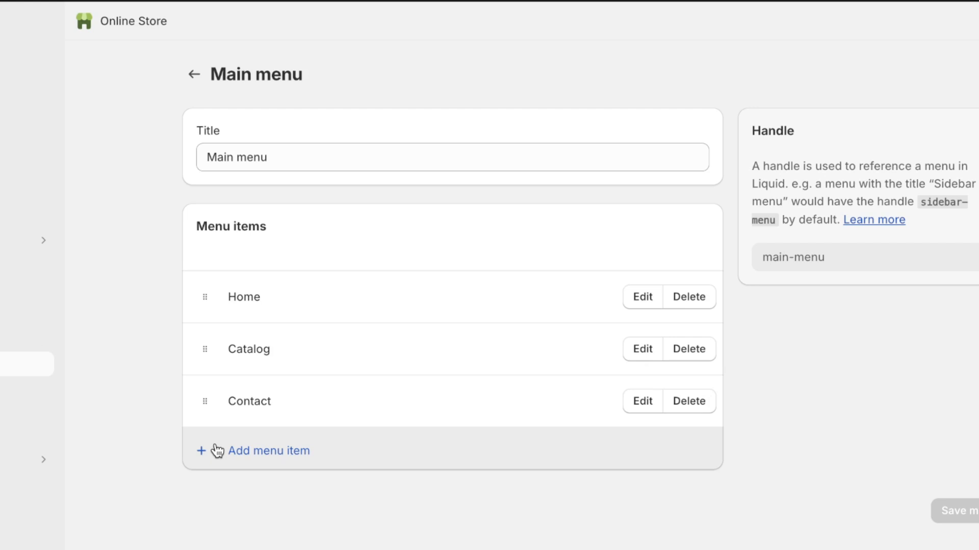
click(217, 451)
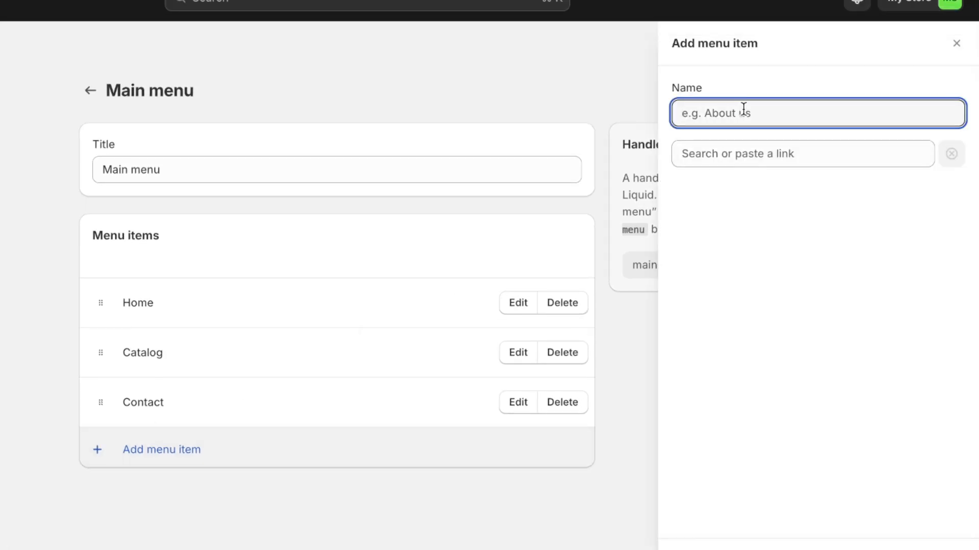
text(s)
key(BackSpace)
click(845, 155)
click(745, 278)
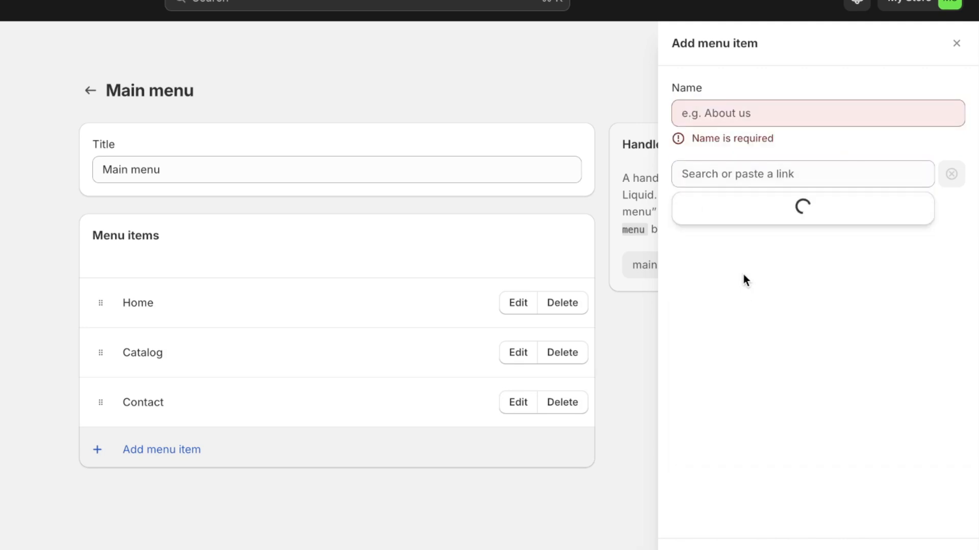
click(714, 309)
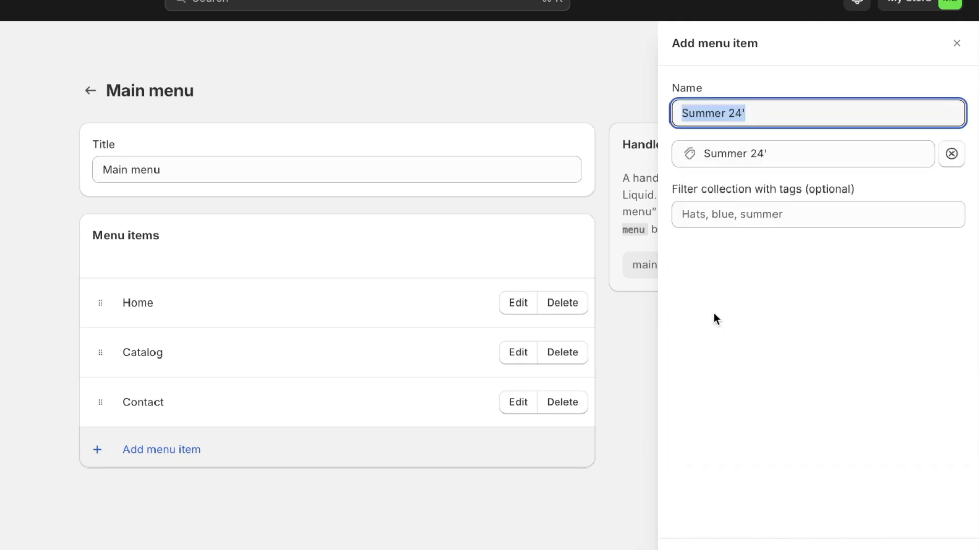
click(793, 106)
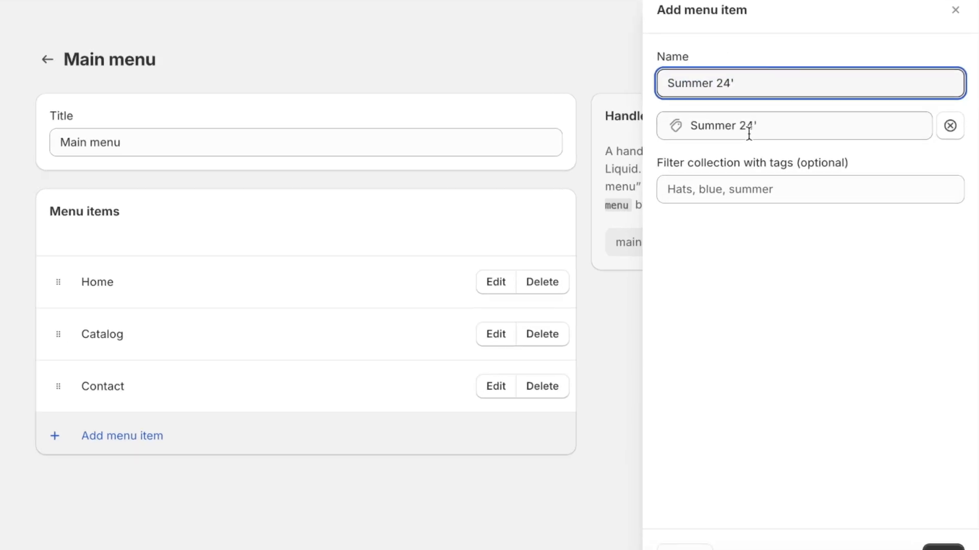
click(925, 535)
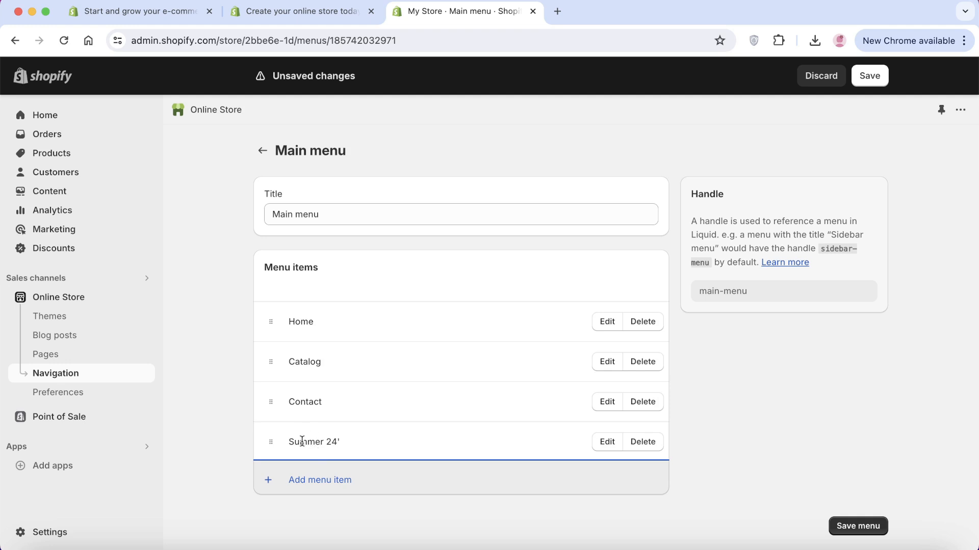
Add a Tops menu item linked to the Black Button Down product
click(300, 481)
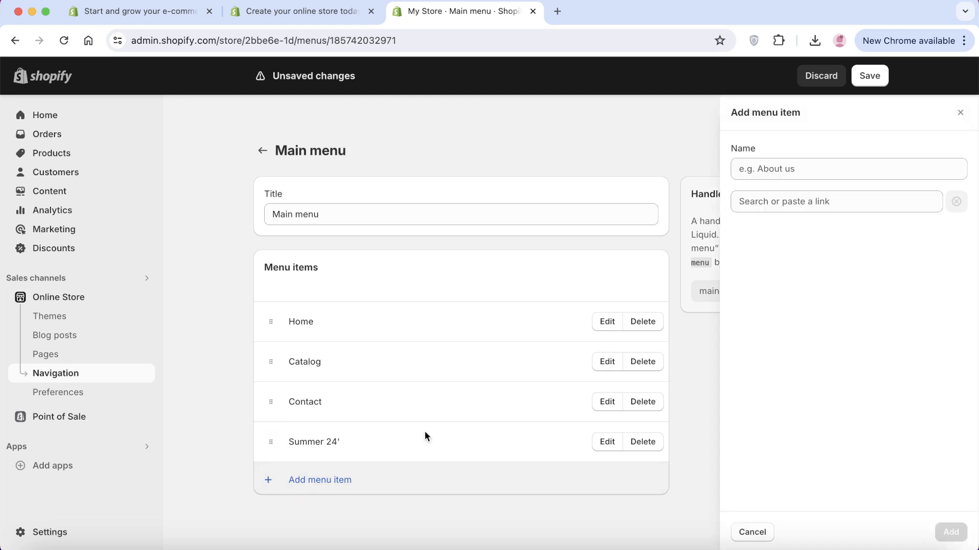
text(Tops)
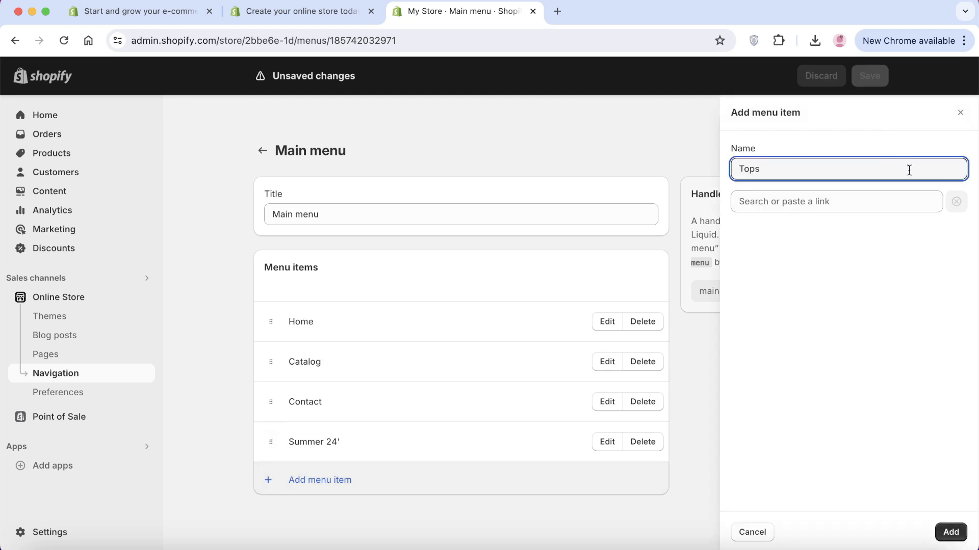
click(892, 202)
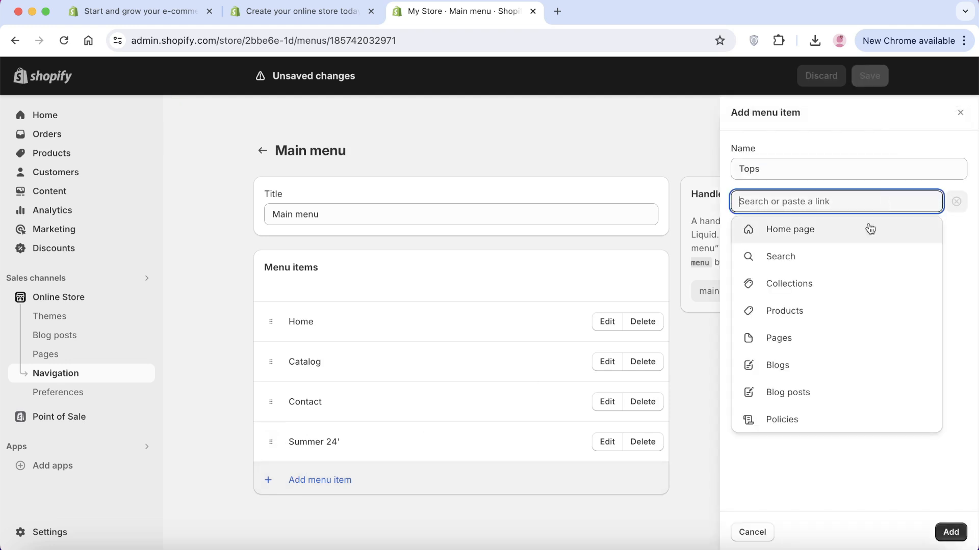
click(808, 309)
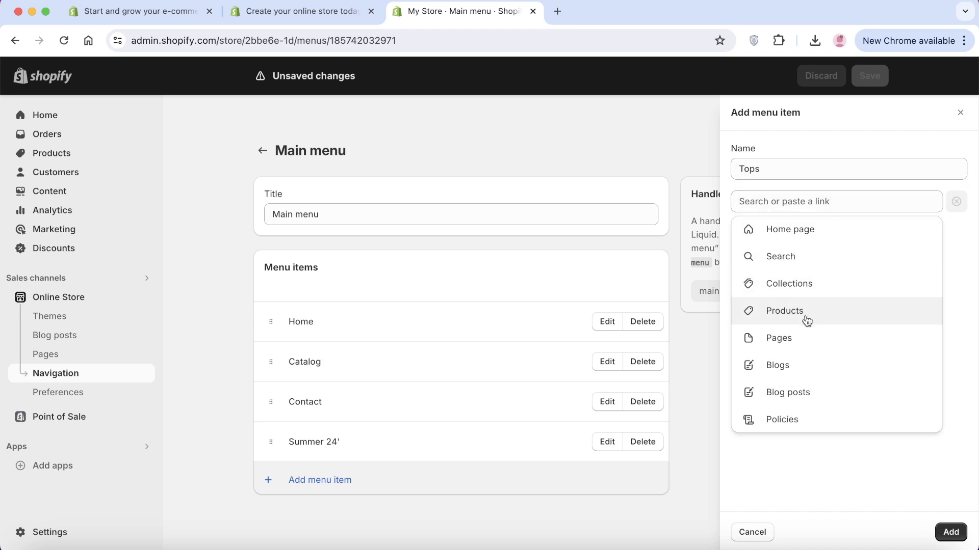
click(768, 281)
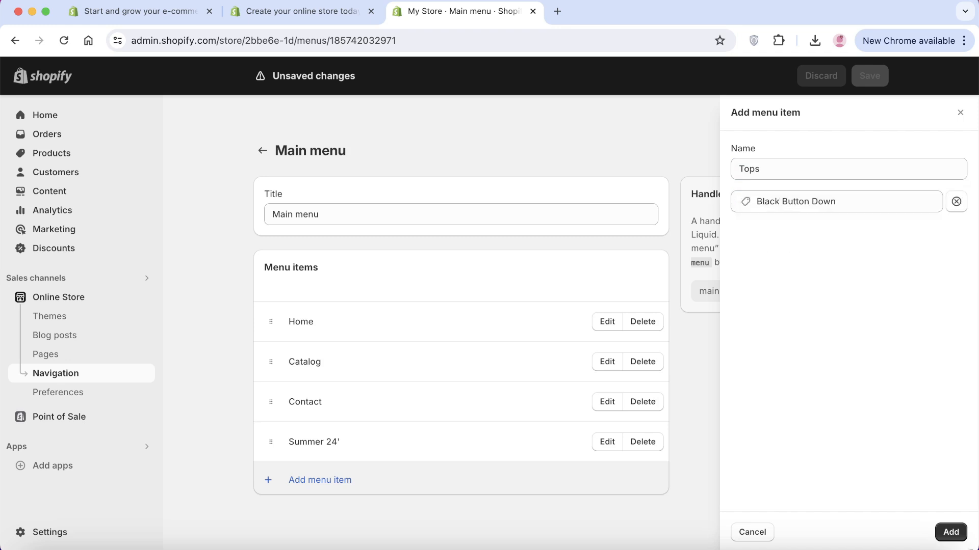
click(949, 532)
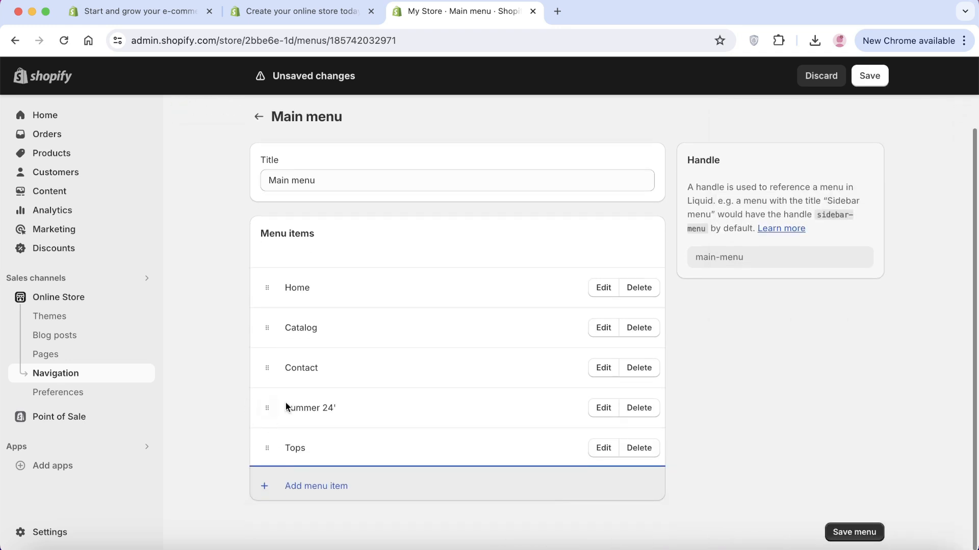
Nest Tops under Summer 24', save the Main menu, and go to Themes
drag(258, 449, 281, 445)
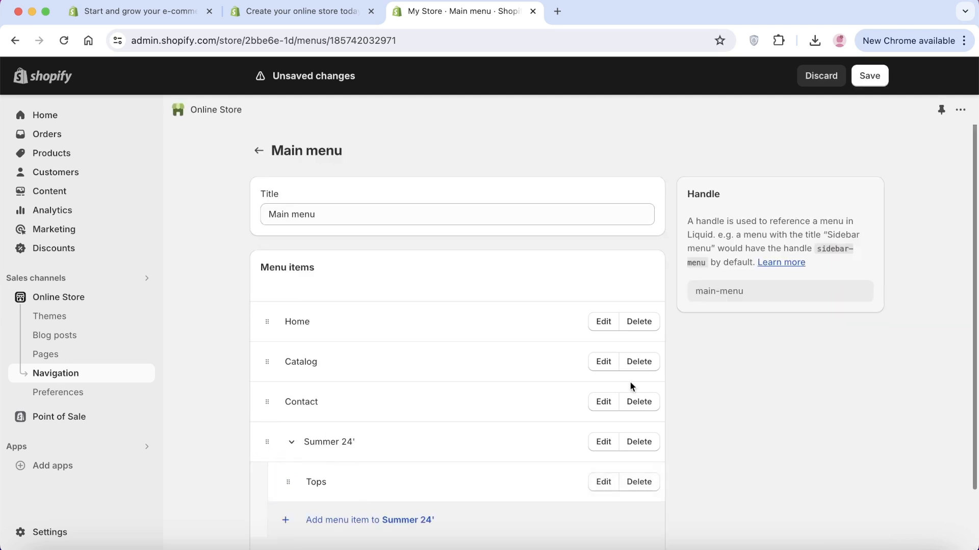
scroll(726, 375, down, 2)
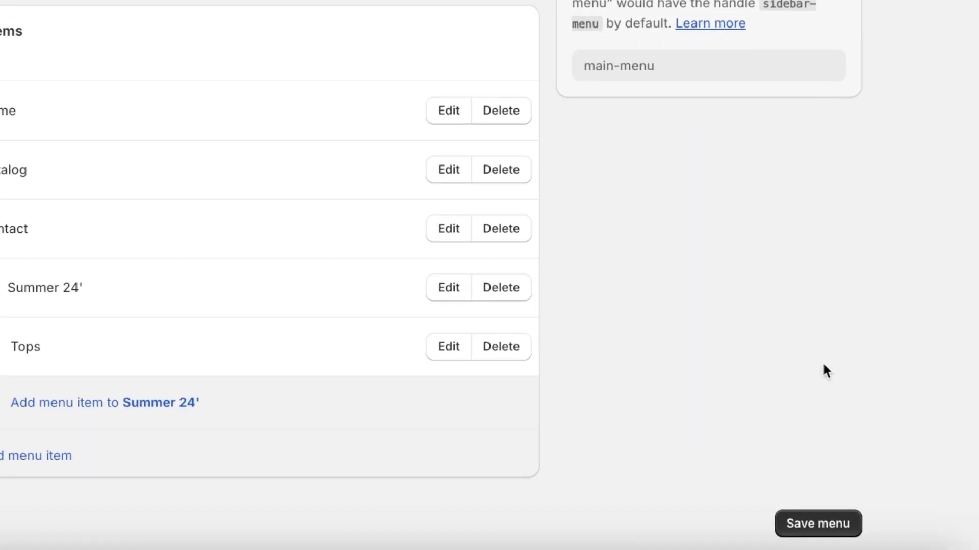
click(839, 535)
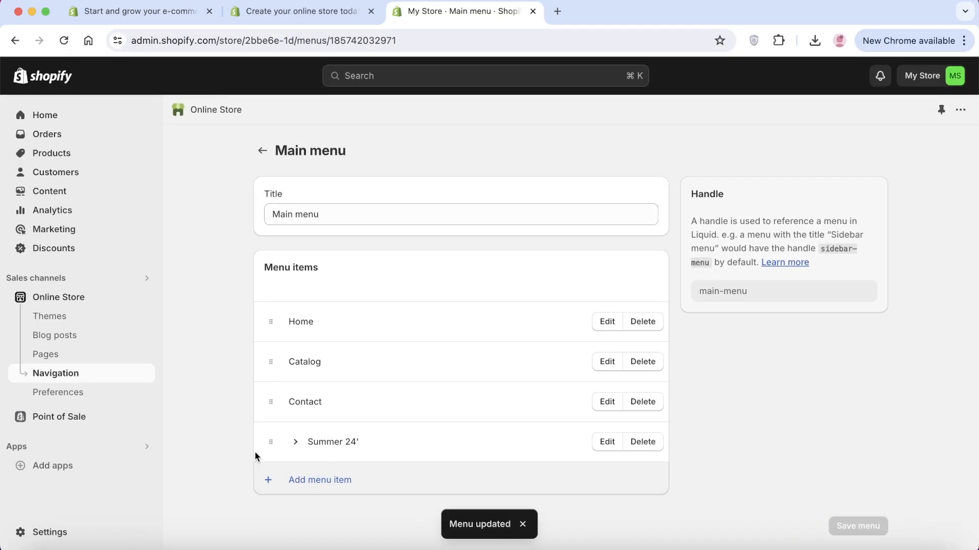
click(76, 296)
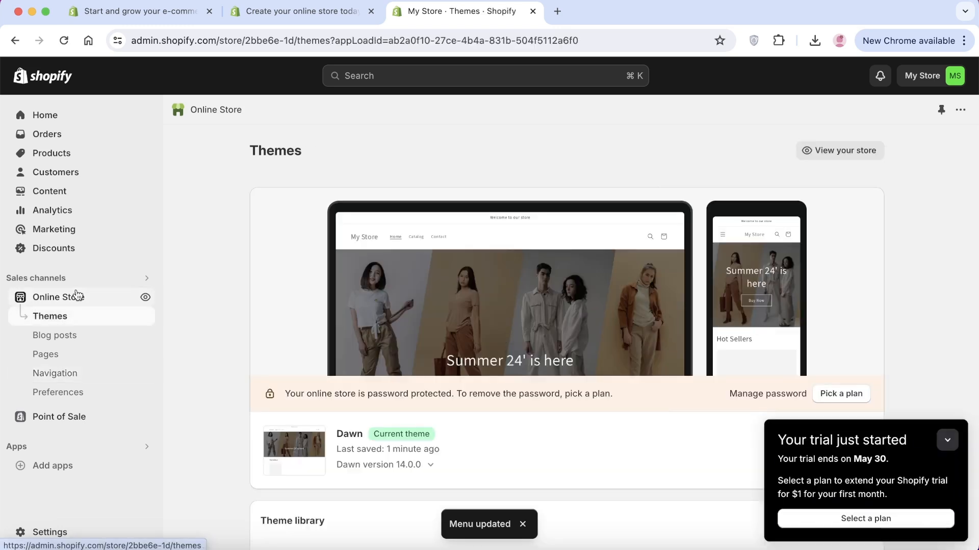
Open Dawn in the theme editor, exit back to Themes, and collapse the trial notice
scroll(605, 386, down, 3)
click(841, 294)
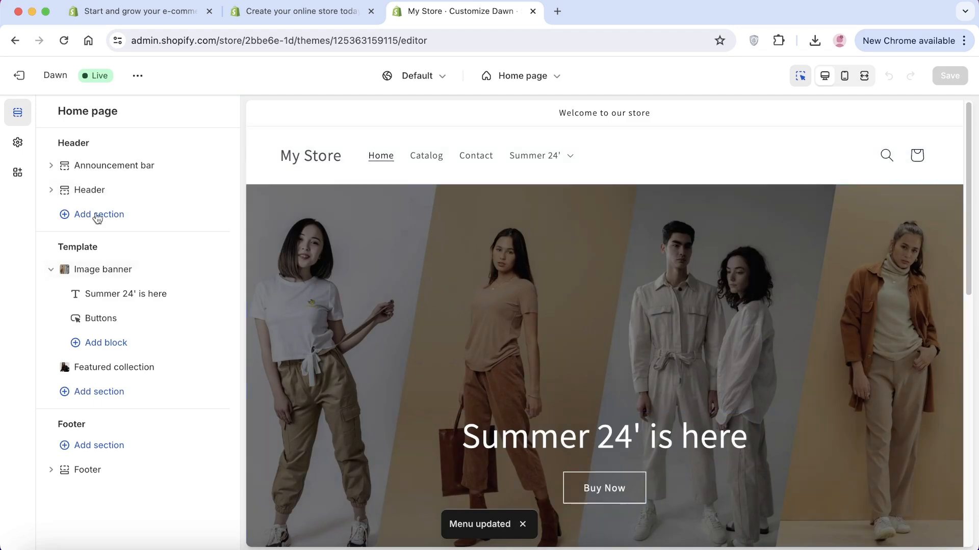
click(13, 90)
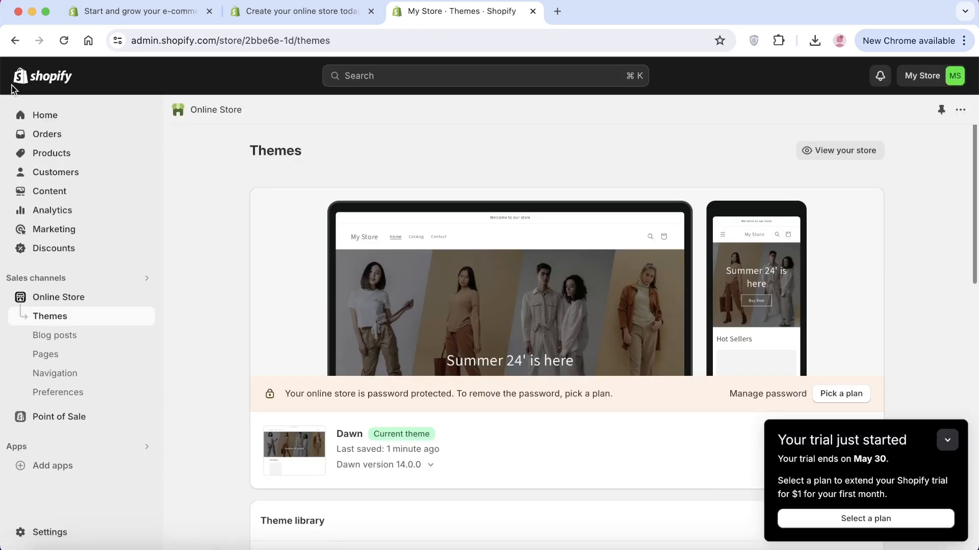
click(946, 442)
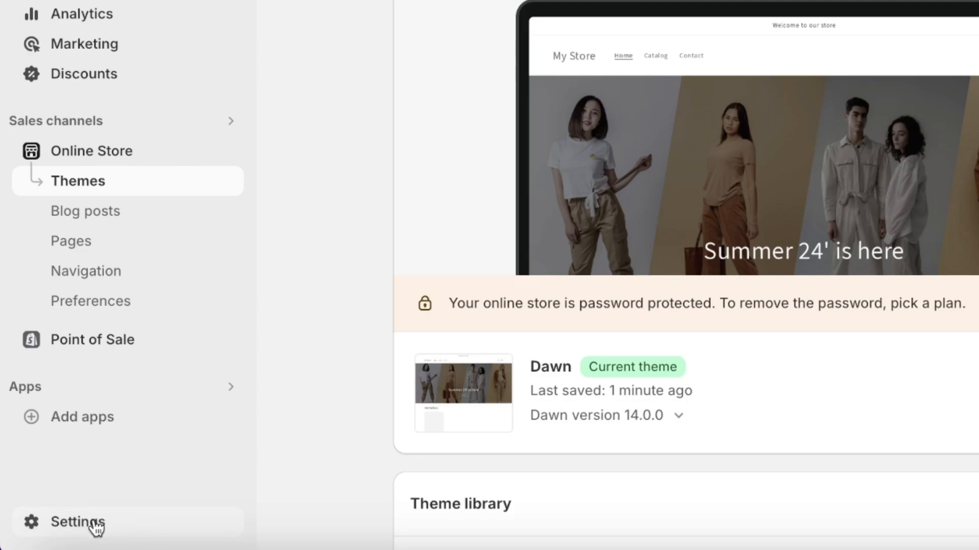
In Settings > Policies, fill the return and refund and privacy policies from templates
click(78, 522)
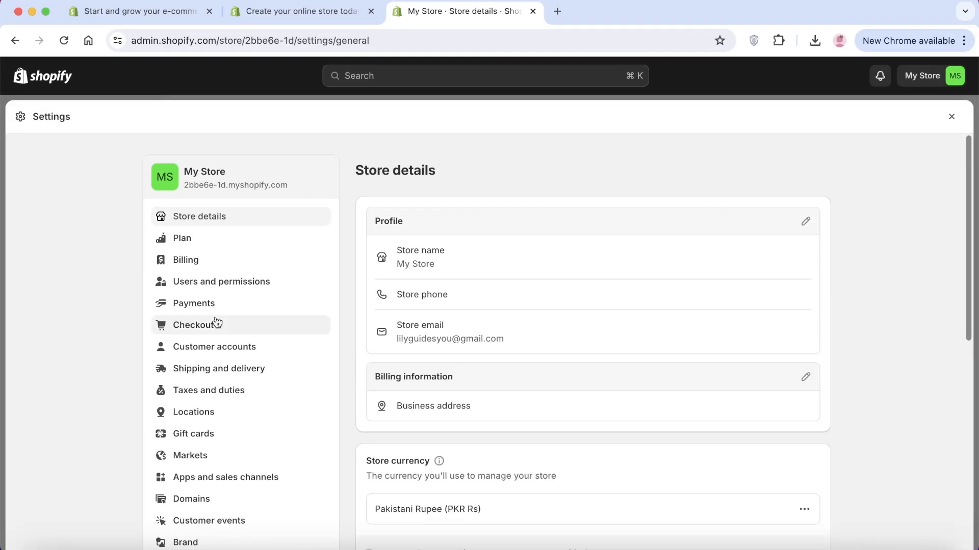
scroll(216, 323, down, 6)
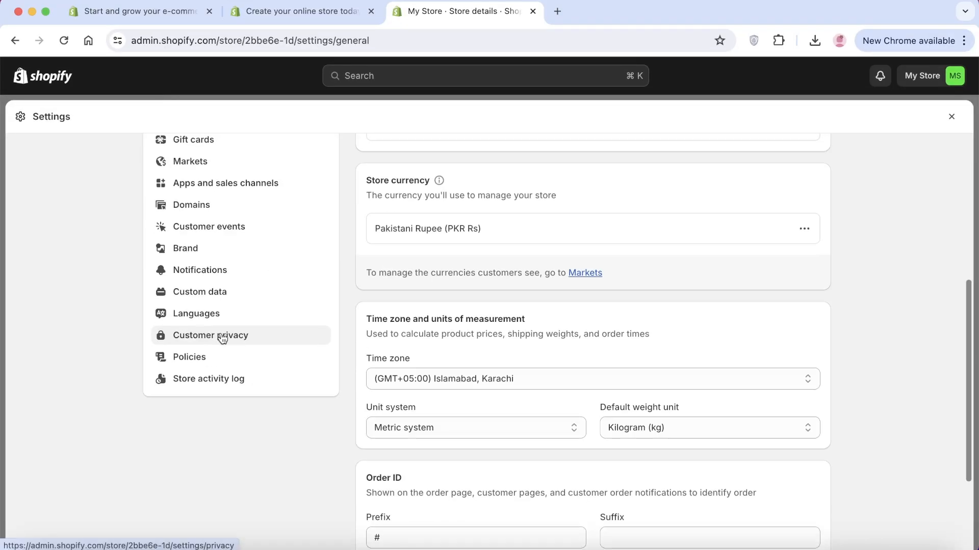
click(203, 365)
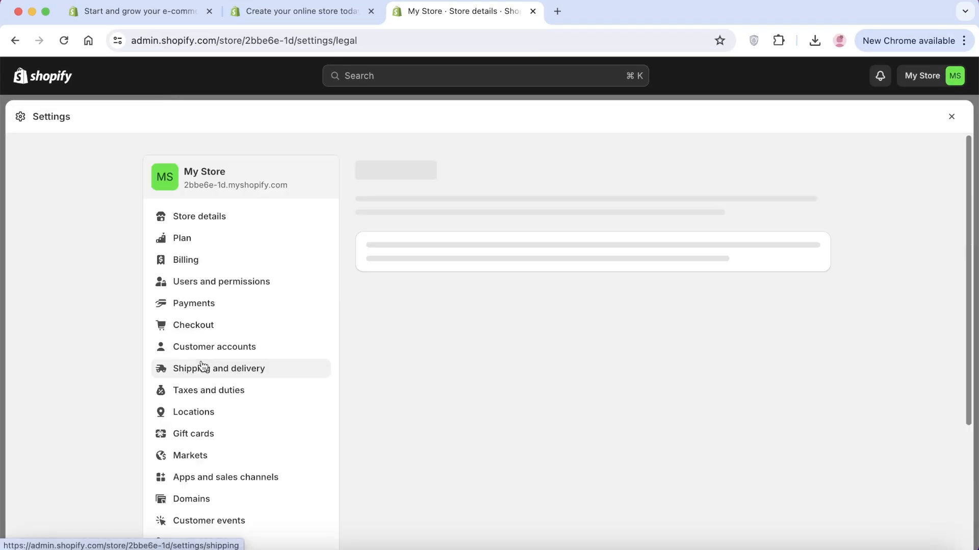
scroll(491, 258, down, 8)
click(427, 353)
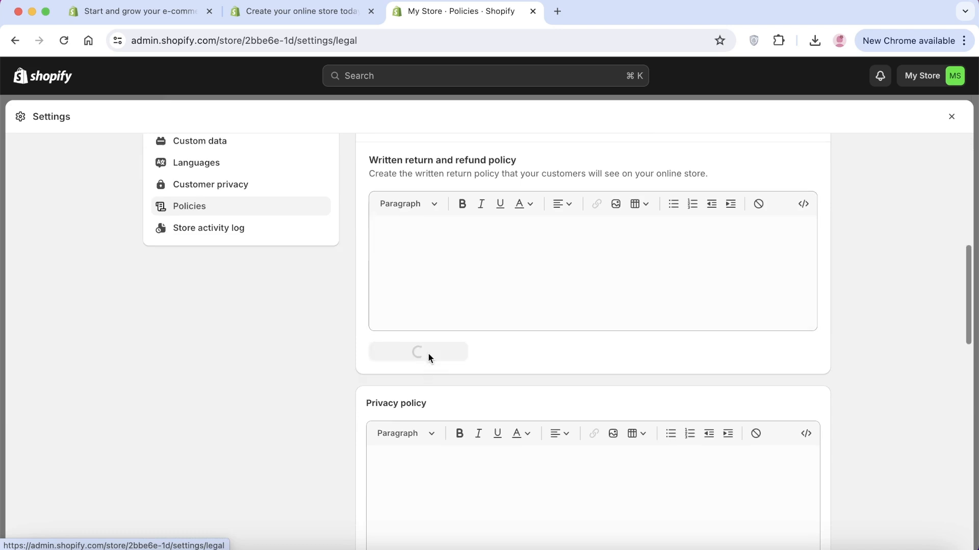
scroll(427, 339, down, 10)
scroll(888, 310, down, 4)
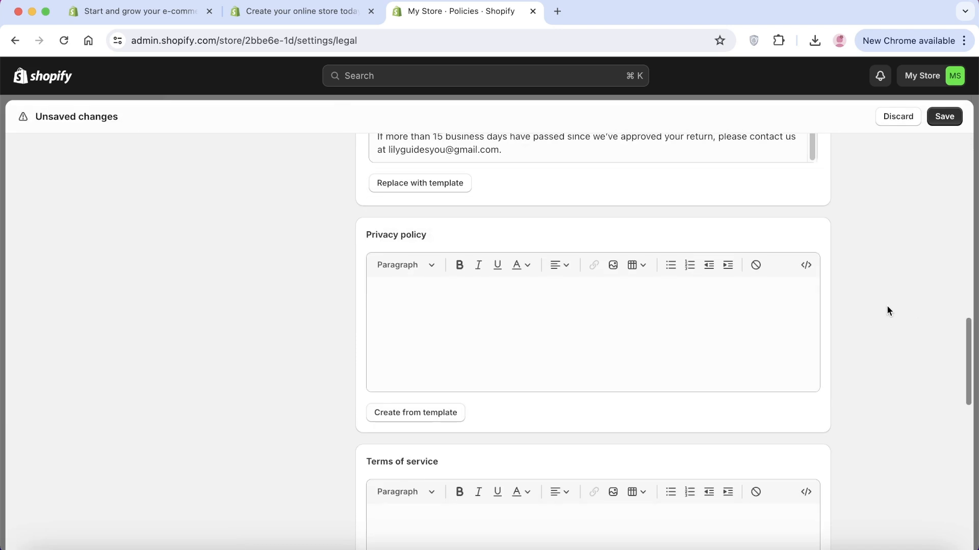
click(415, 412)
Fill the terms of service and contact information policies from templates, then close settings
scroll(438, 374, down, 6)
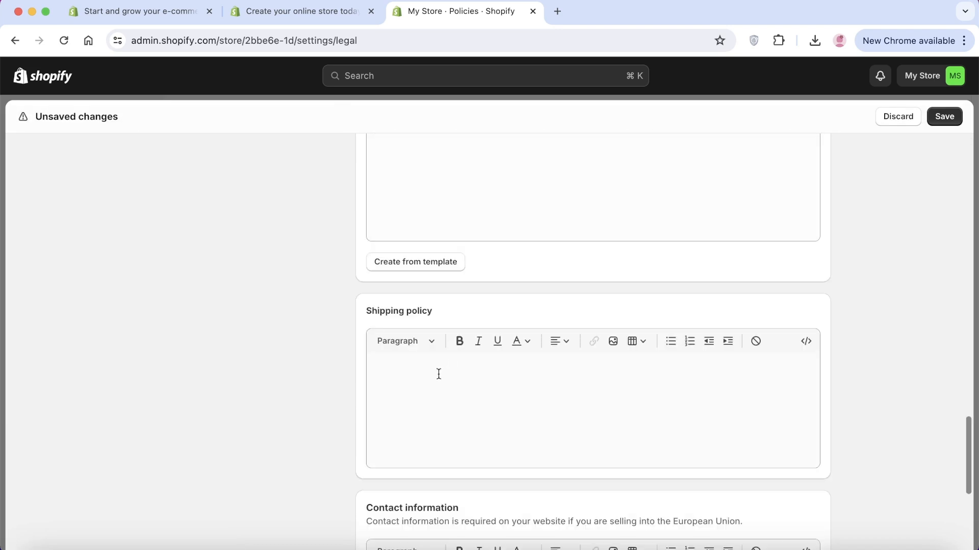
click(430, 270)
scroll(596, 326, down, 2)
scroll(390, 456, down, 4)
click(402, 410)
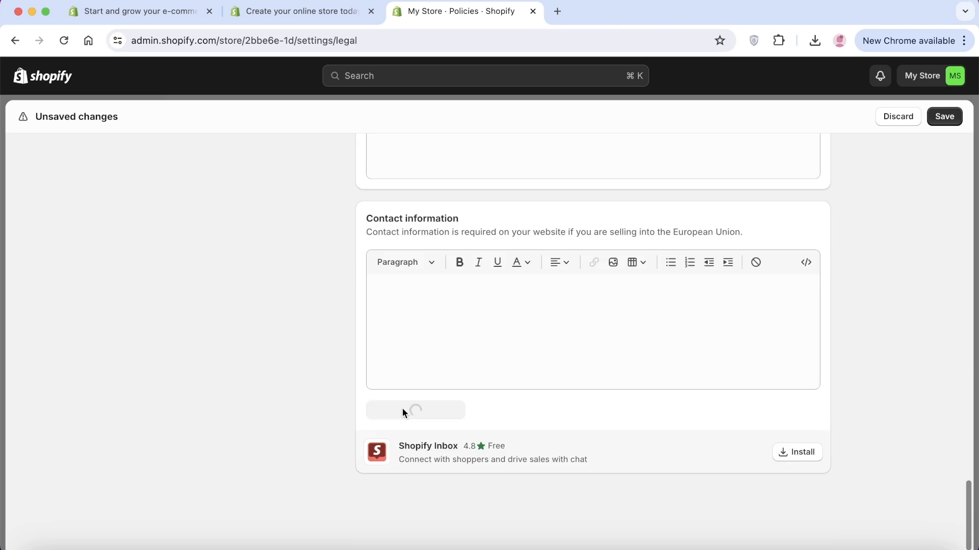
scroll(615, 383, up, 3)
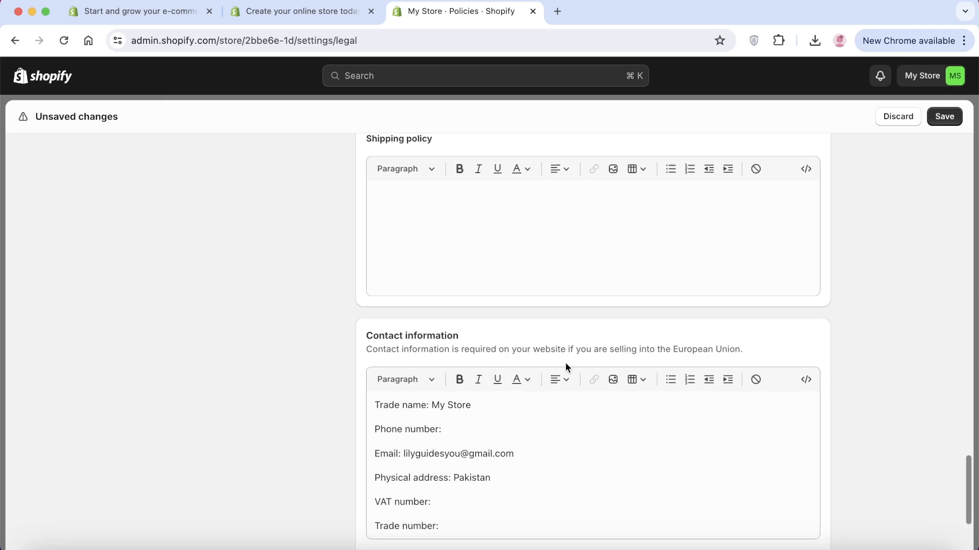
scroll(565, 363, up, 6)
scroll(551, 374, down, 10)
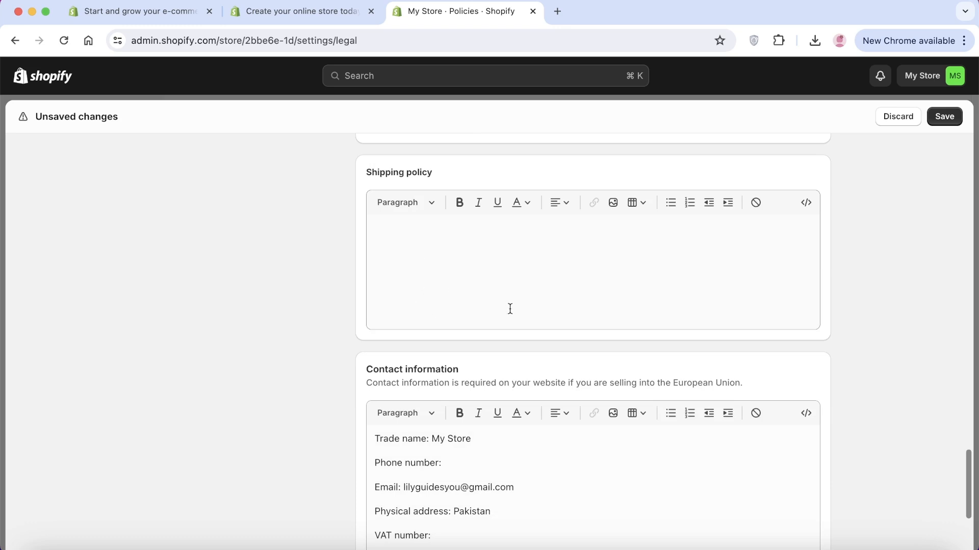
scroll(509, 309, down, 3)
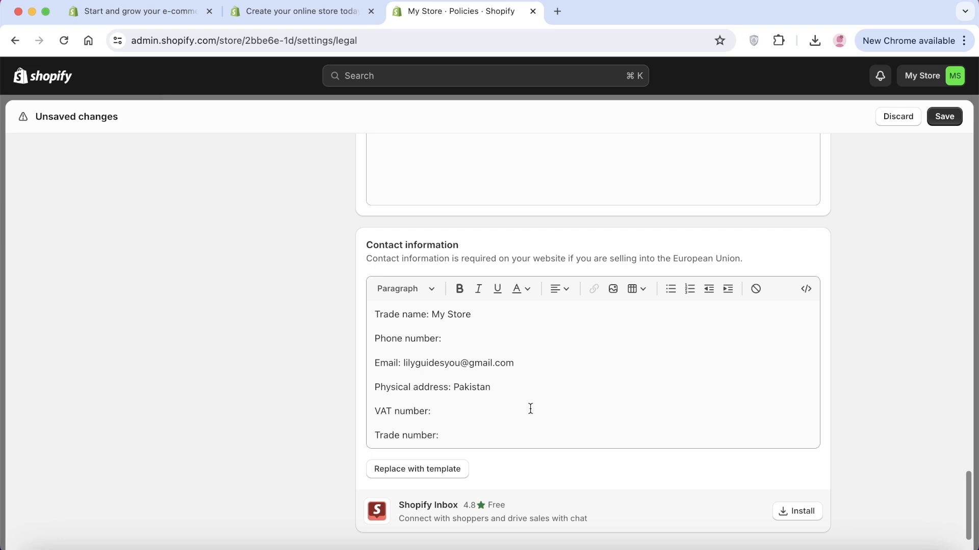
scroll(540, 408, up, 15)
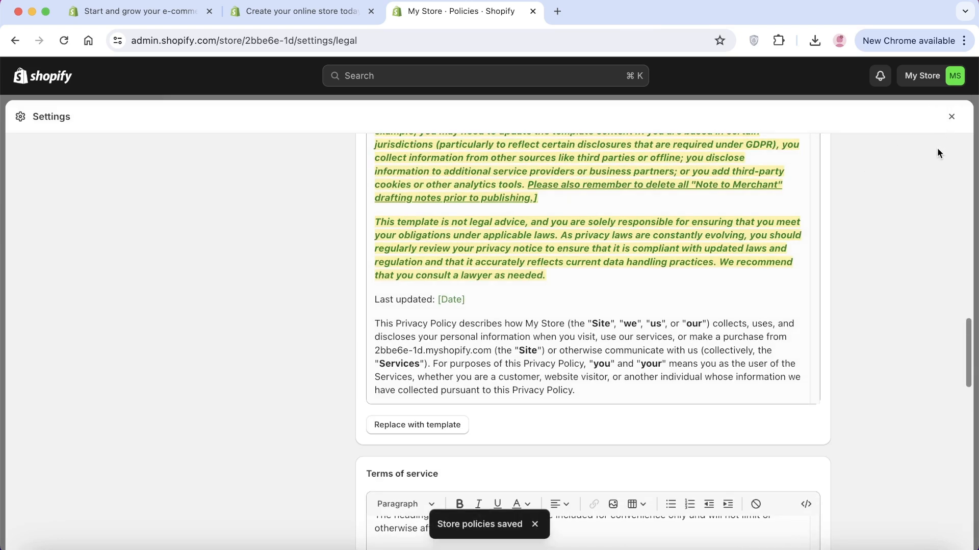
scroll(865, 349, down, 15)
scroll(367, 317, up, 20)
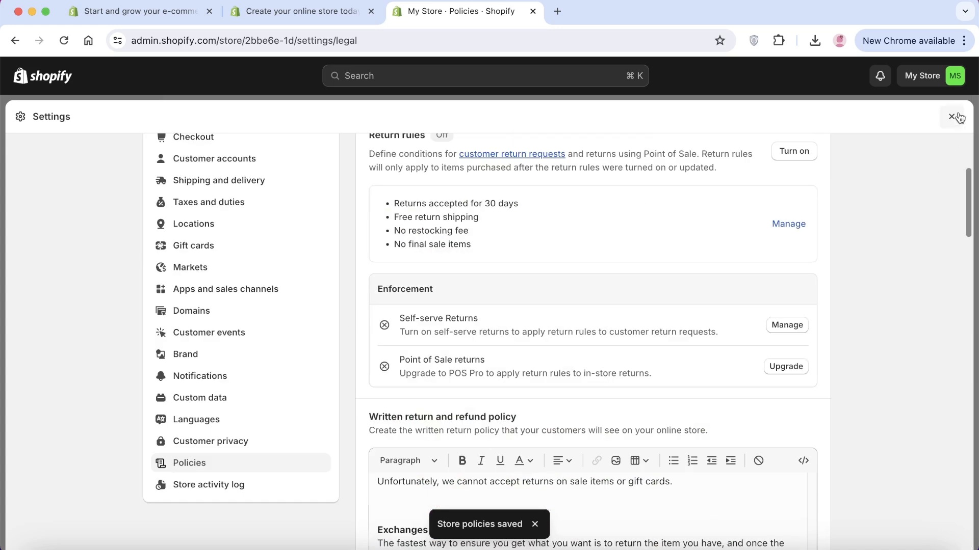
click(959, 117)
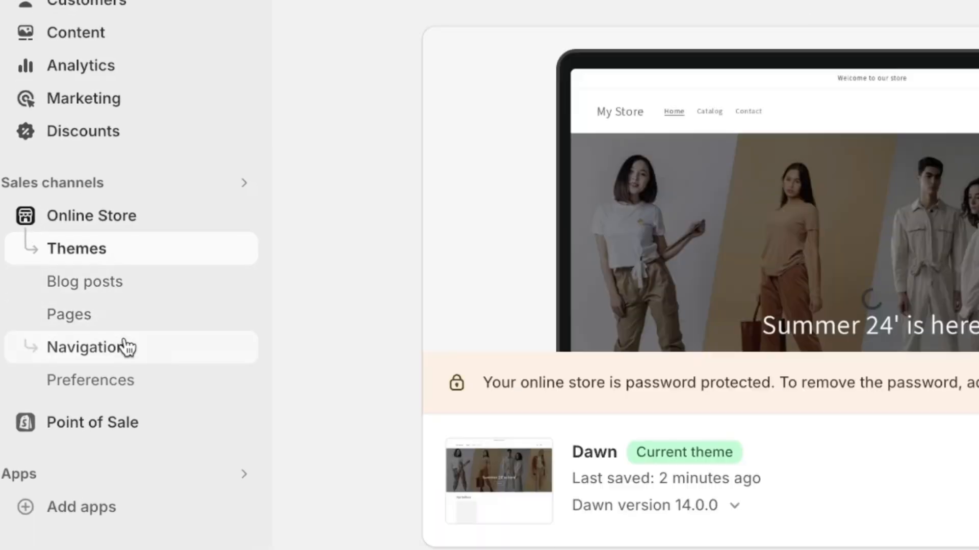
Add Contact Information and Privacy Policy policy links to the Footer menu
click(106, 357)
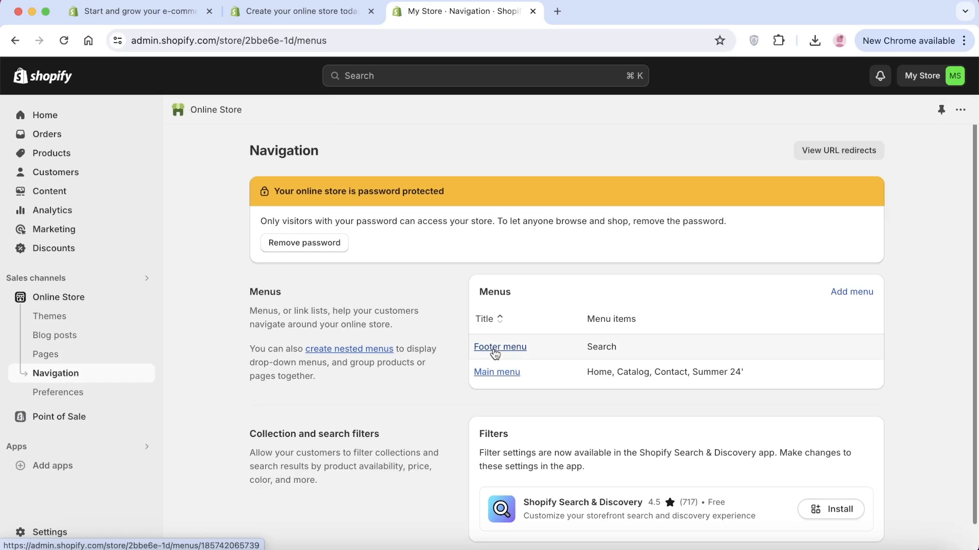
click(847, 303)
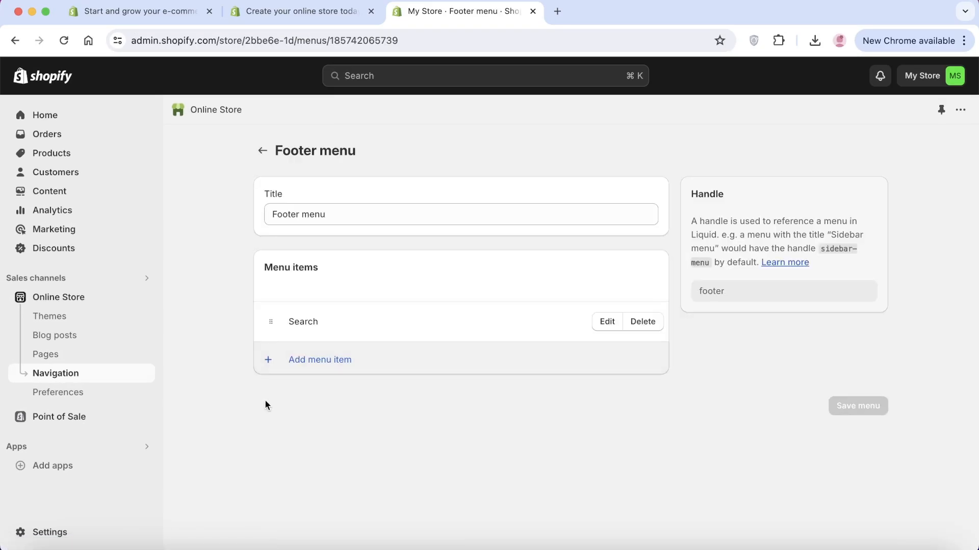
click(295, 358)
click(795, 202)
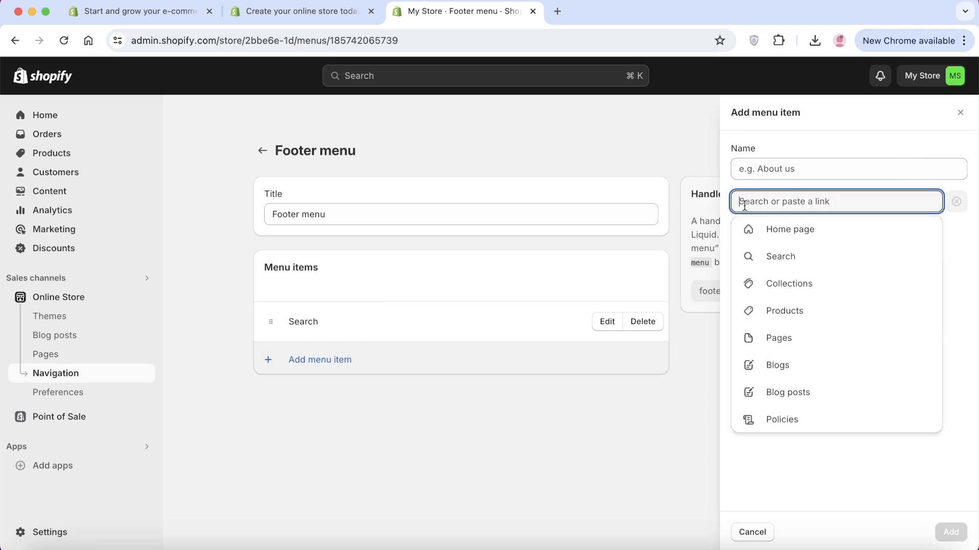
click(796, 415)
click(783, 257)
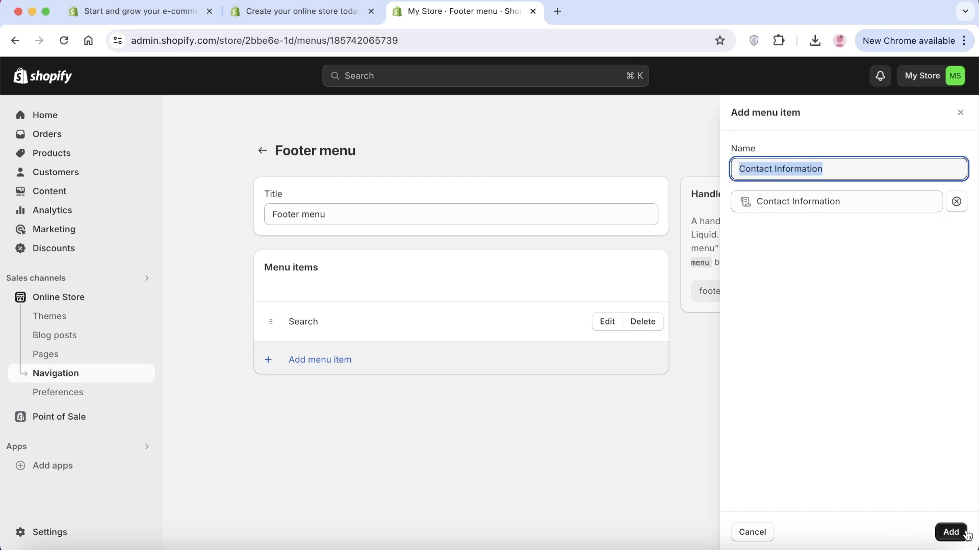
click(946, 532)
click(404, 409)
click(882, 202)
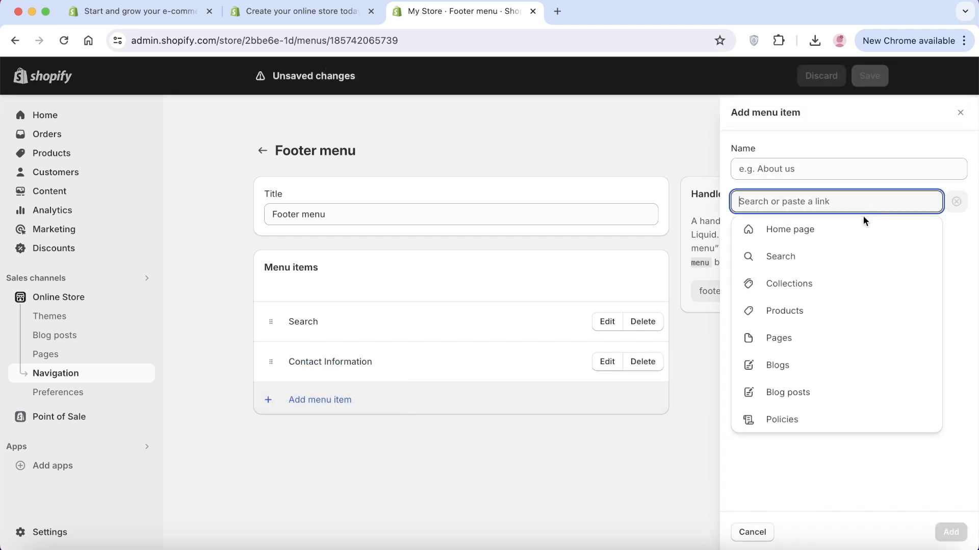
click(758, 417)
click(780, 284)
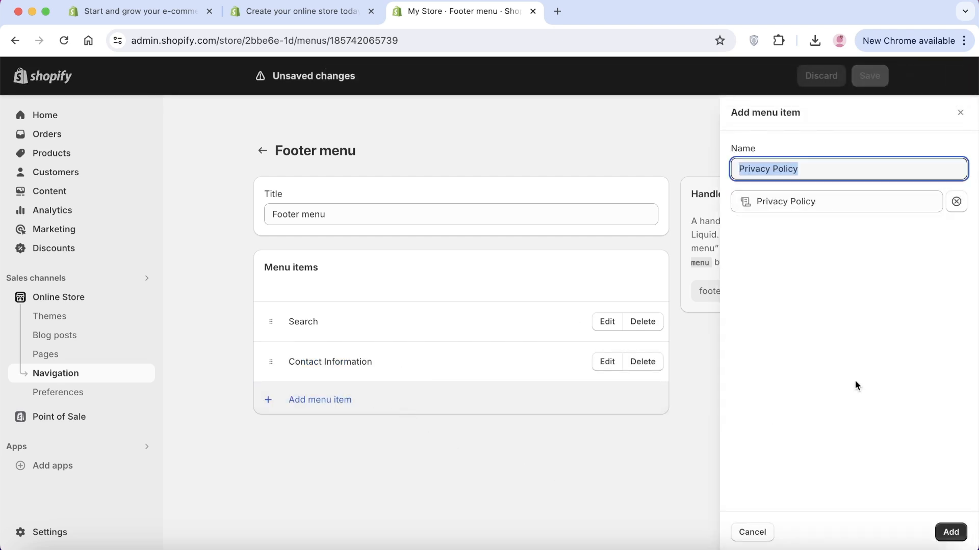
click(949, 532)
Add Refund Policy and Terms of Service links, then save the Footer menu
click(315, 449)
click(758, 417)
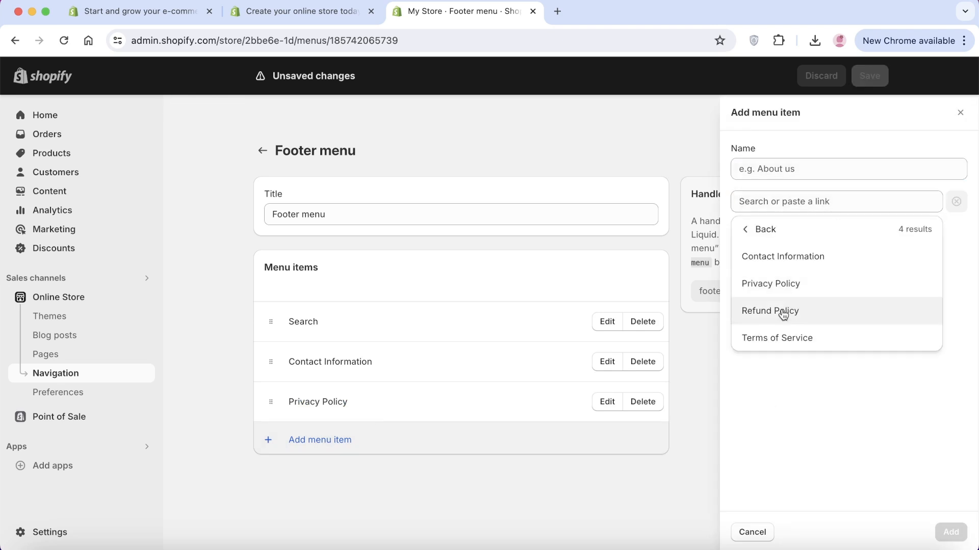
click(785, 311)
click(949, 532)
click(320, 480)
click(785, 339)
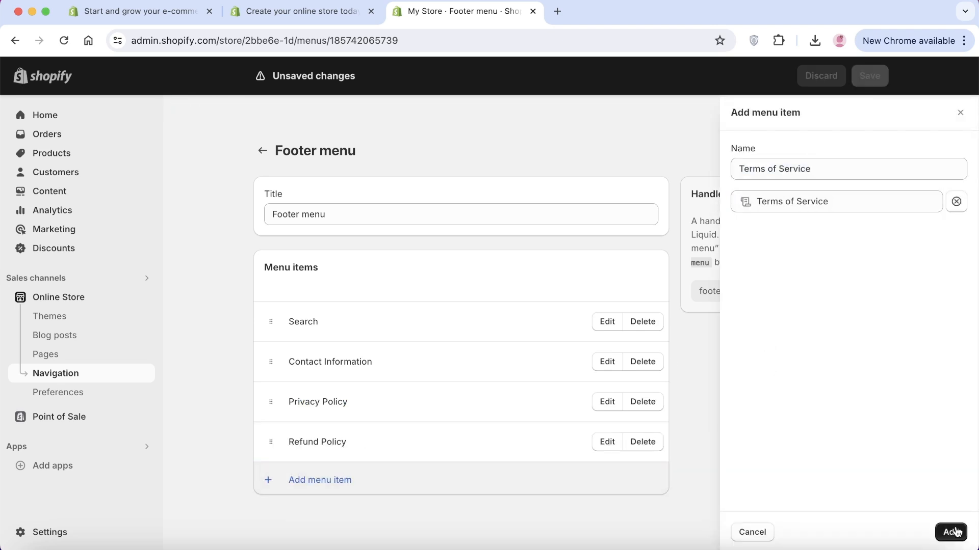
click(949, 532)
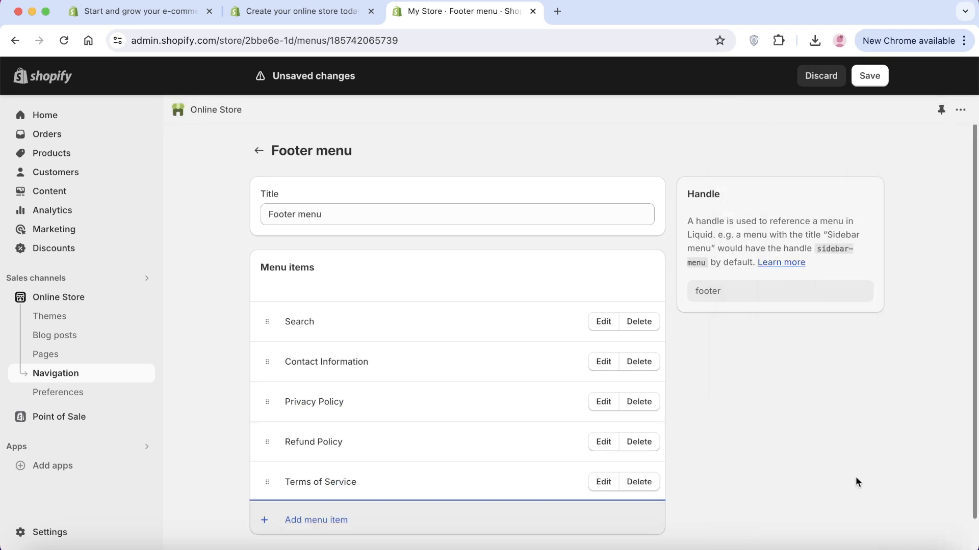
click(883, 81)
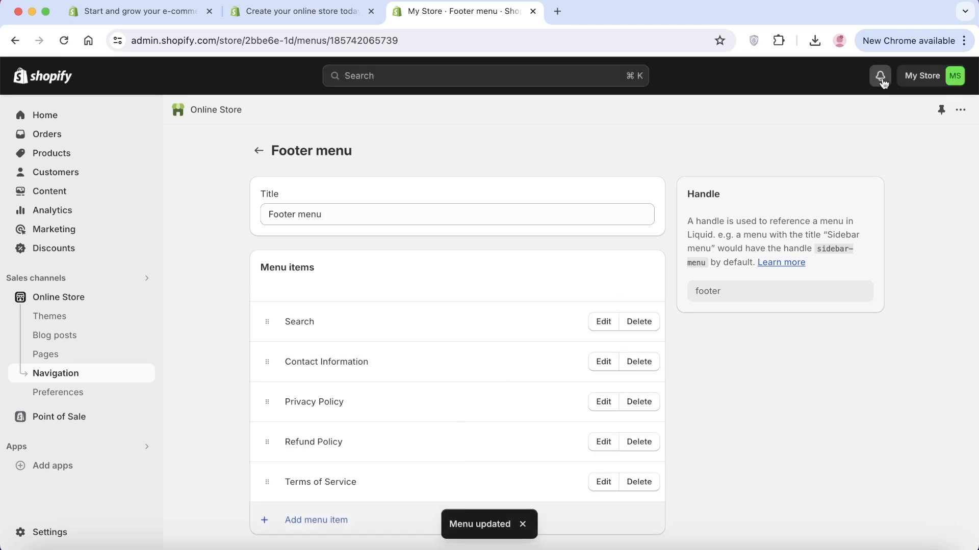
Enable Show policy links in Dawn's Footer section, save with Cmd+S, and exit the editor
click(66, 300)
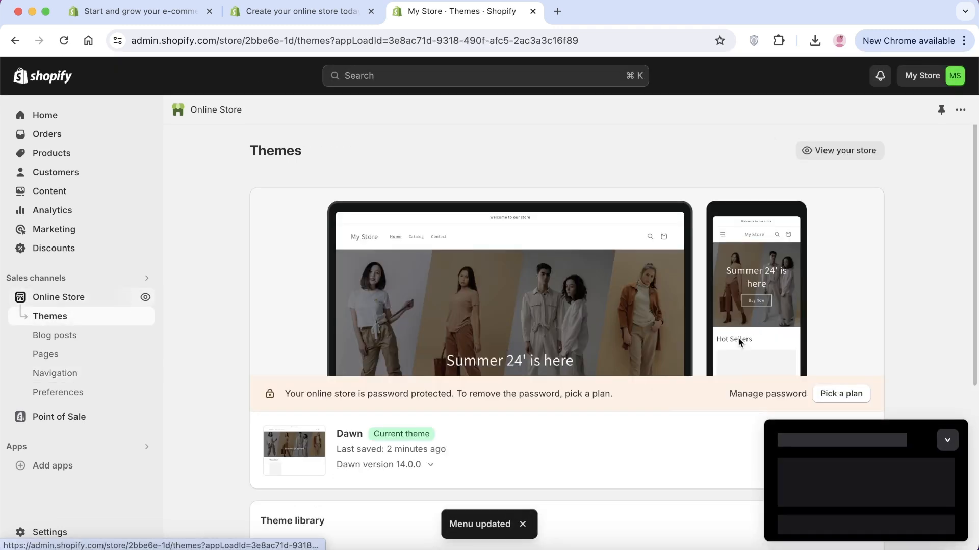
scroll(820, 399, down, 4)
click(847, 271)
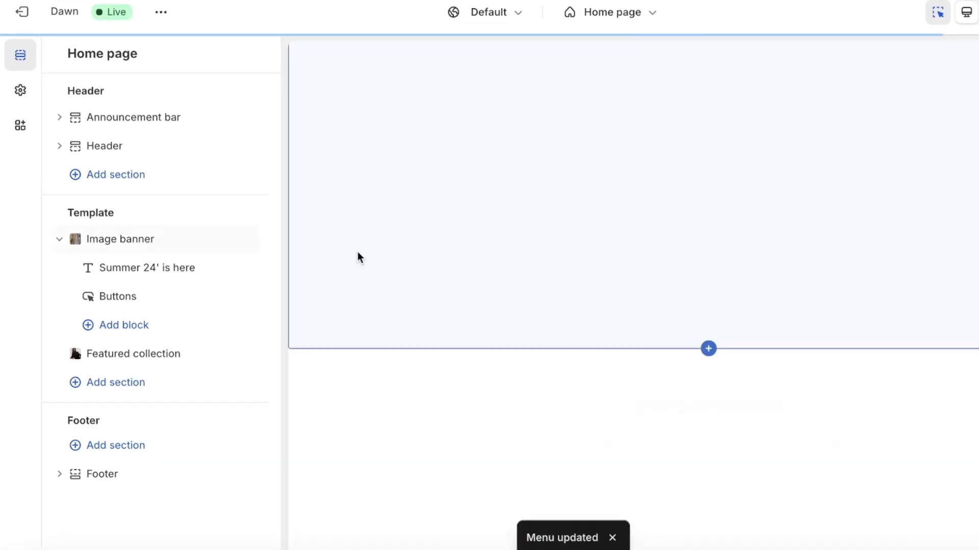
click(96, 477)
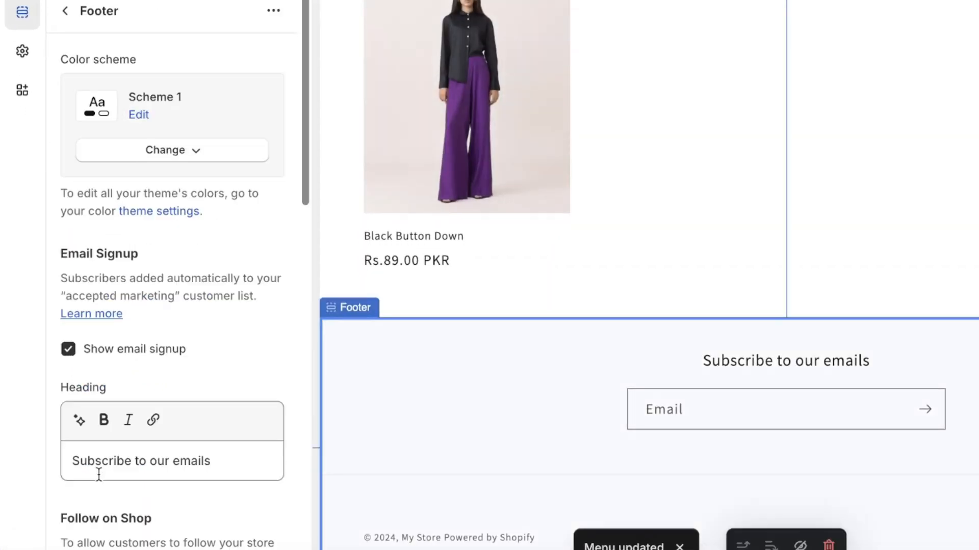
scroll(168, 431, down, 8)
scroll(204, 201, down, 9)
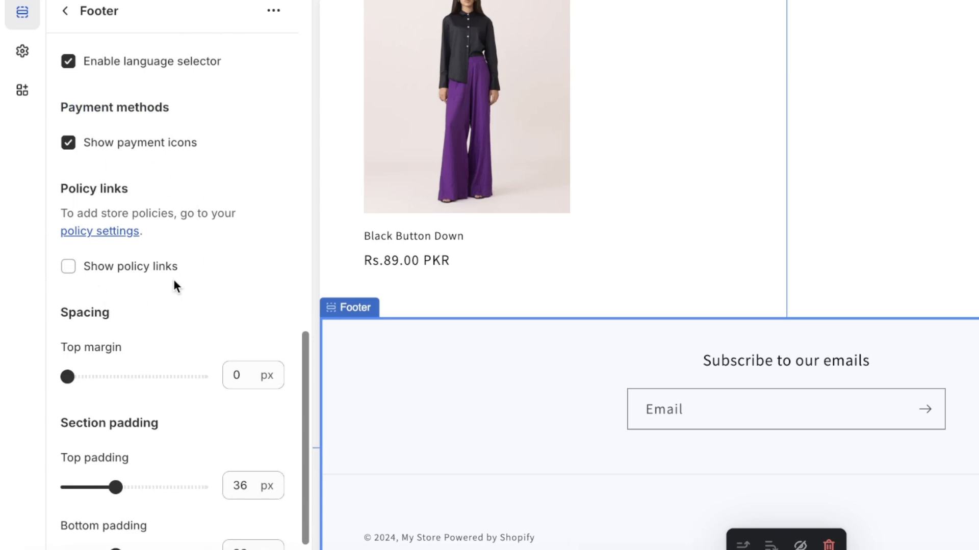
click(96, 274)
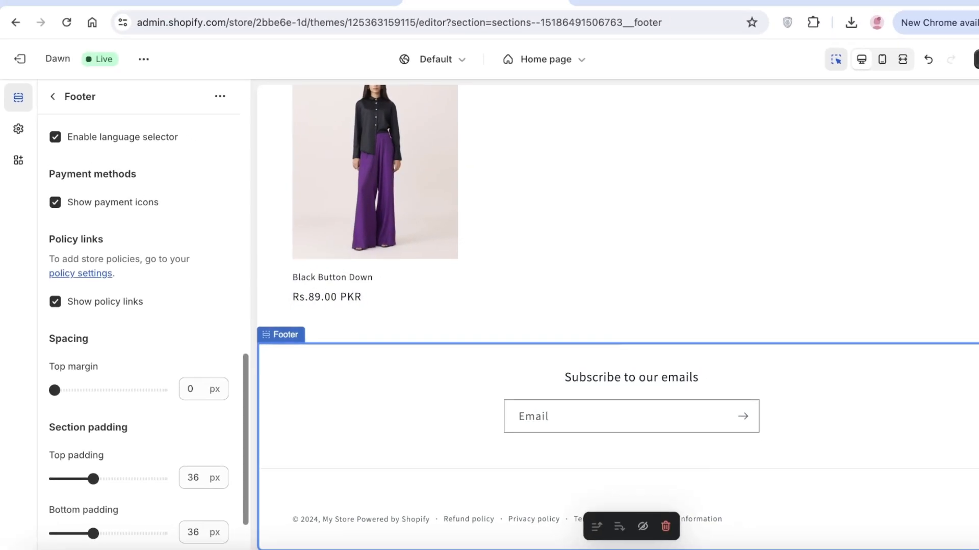
key(super+s)
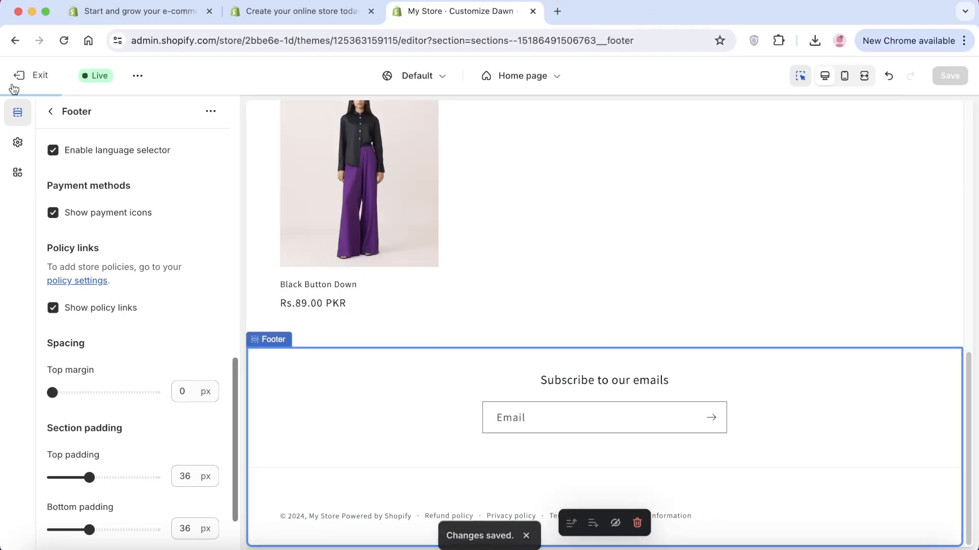
click(30, 81)
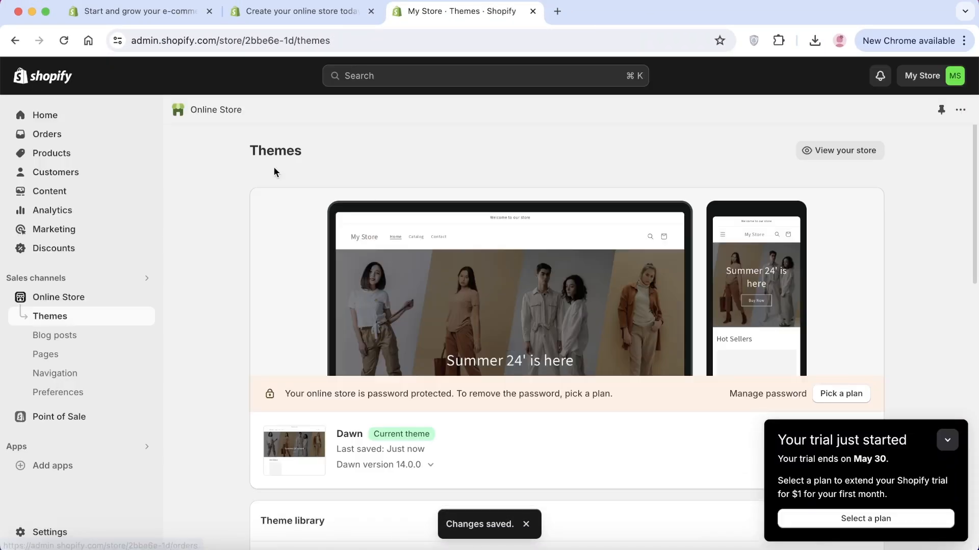
Open Settings > Payments and browse third-party providers without choosing one
click(951, 448)
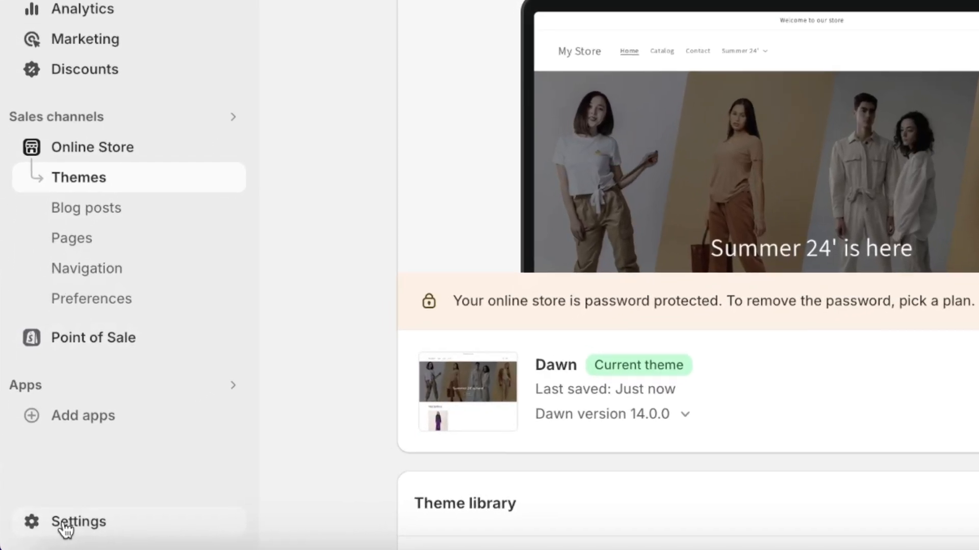
click(64, 525)
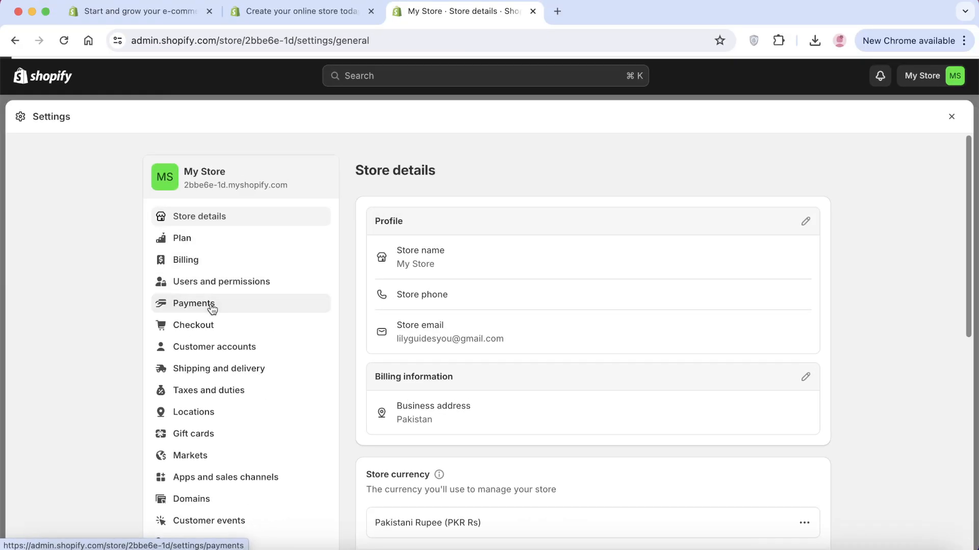
click(211, 305)
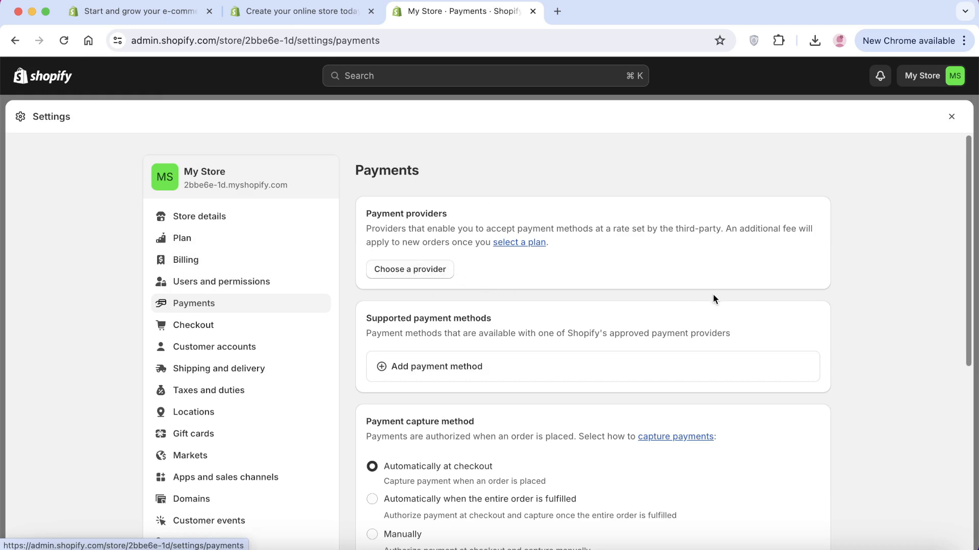
scroll(714, 293, down, 2)
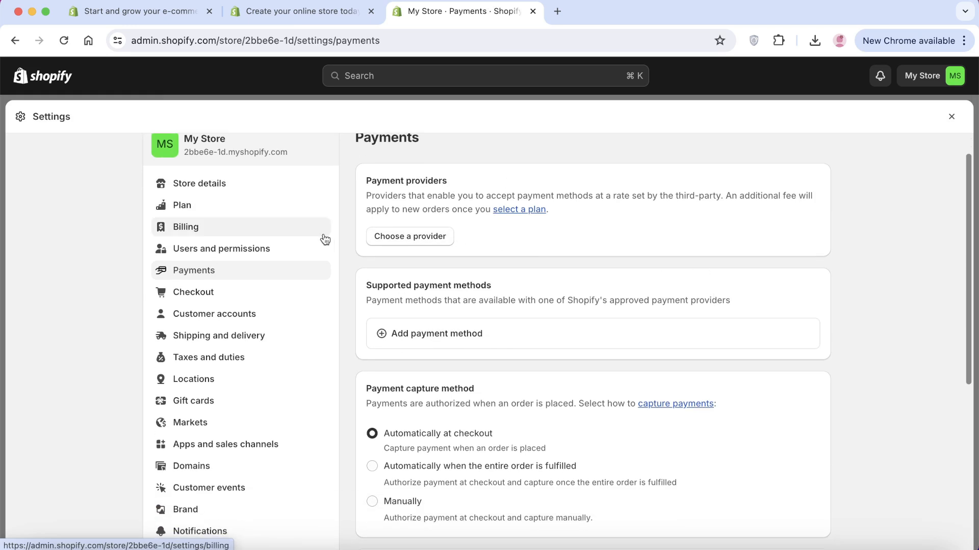
click(397, 239)
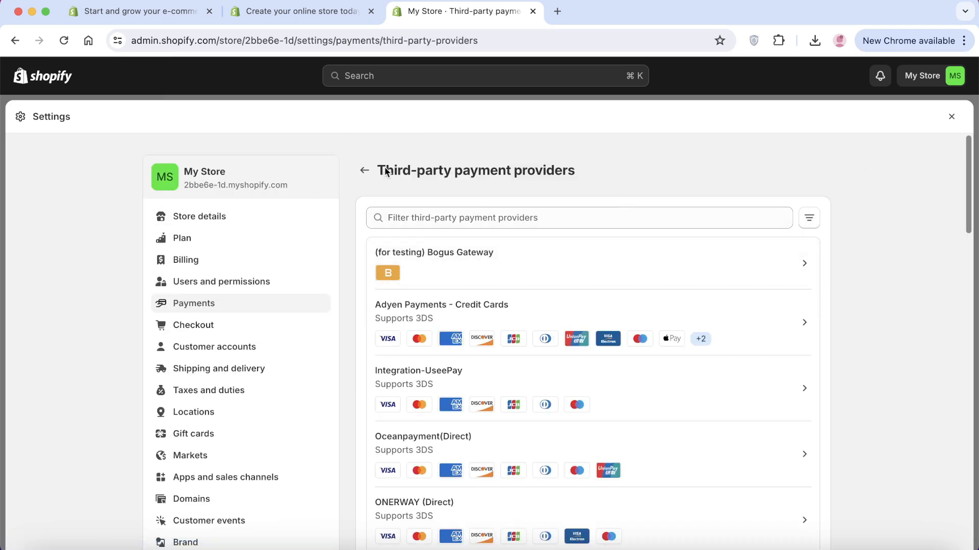
click(367, 171)
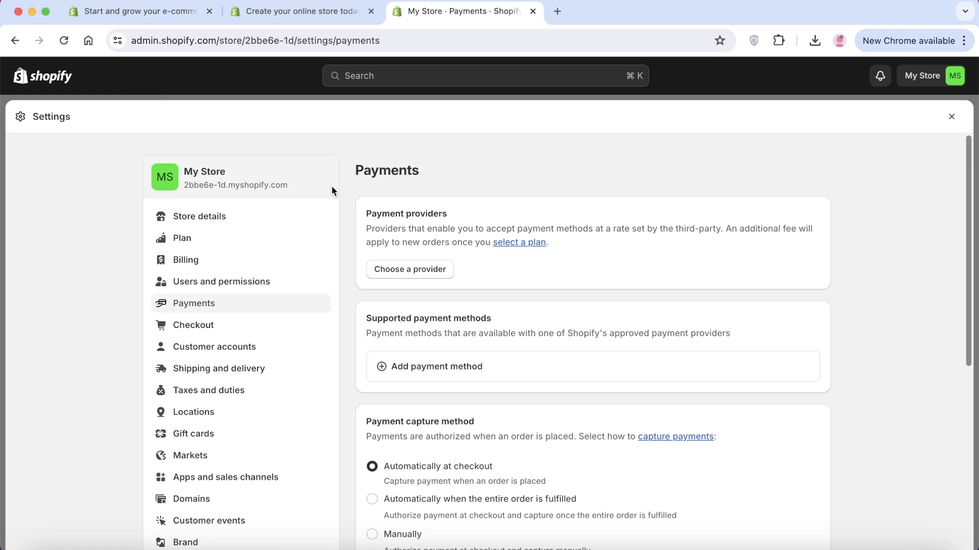
Review the General shipping rates profile covering Domestic and International zones
click(256, 369)
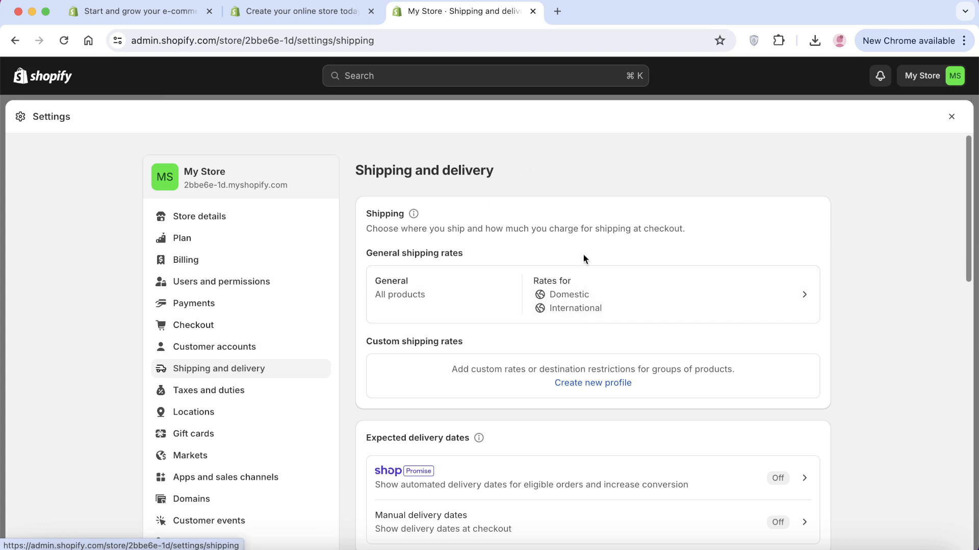
click(571, 293)
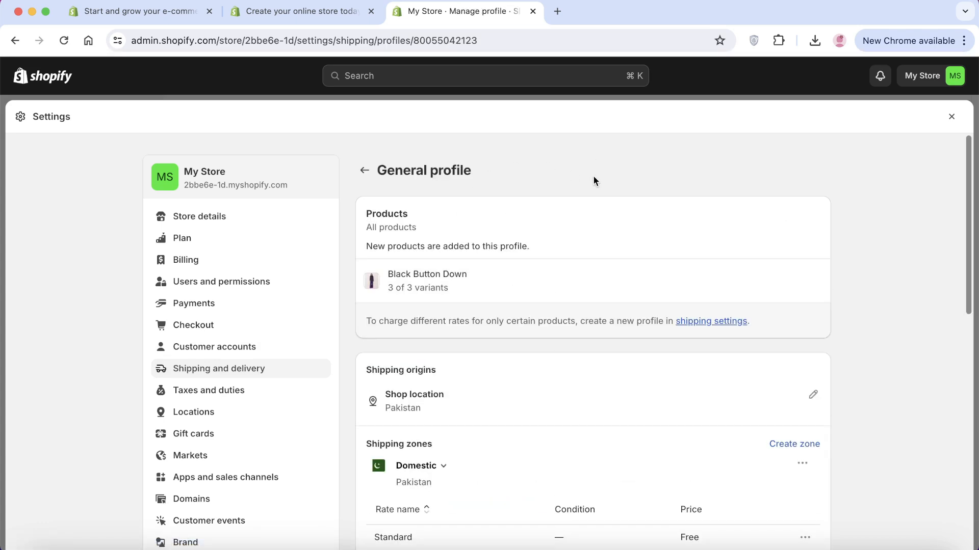
scroll(360, 282, down, 3)
scroll(359, 282, down, 3)
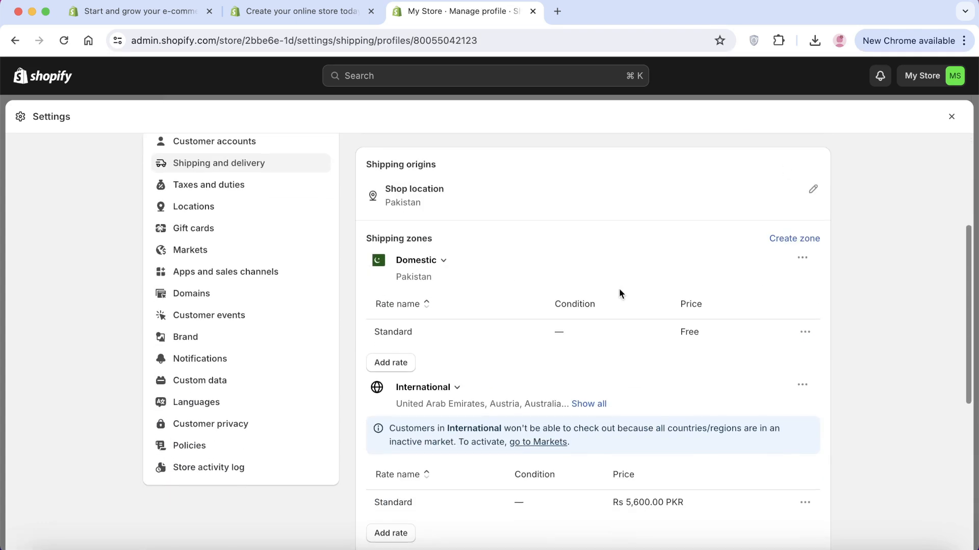
scroll(619, 291, down, 3)
scroll(436, 207, down, 5)
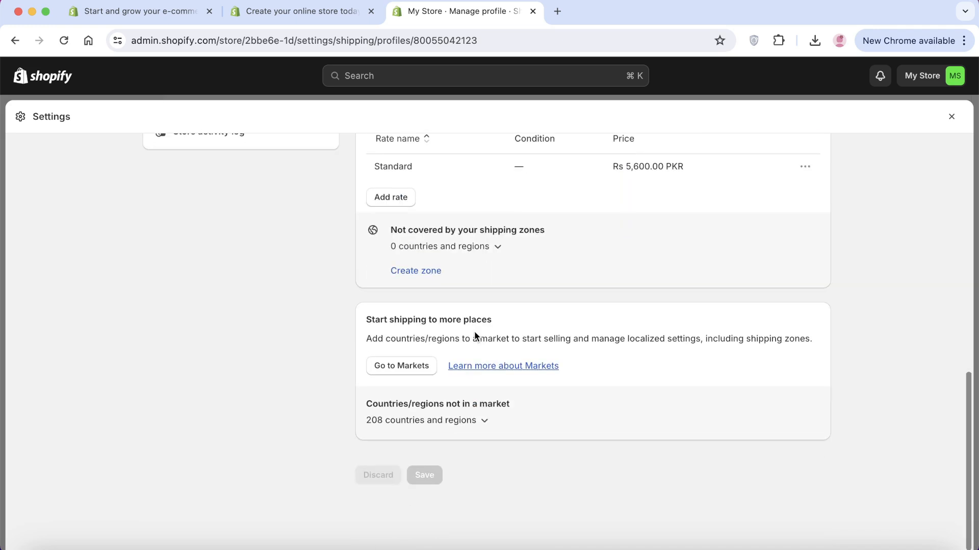
scroll(477, 332, up, 6)
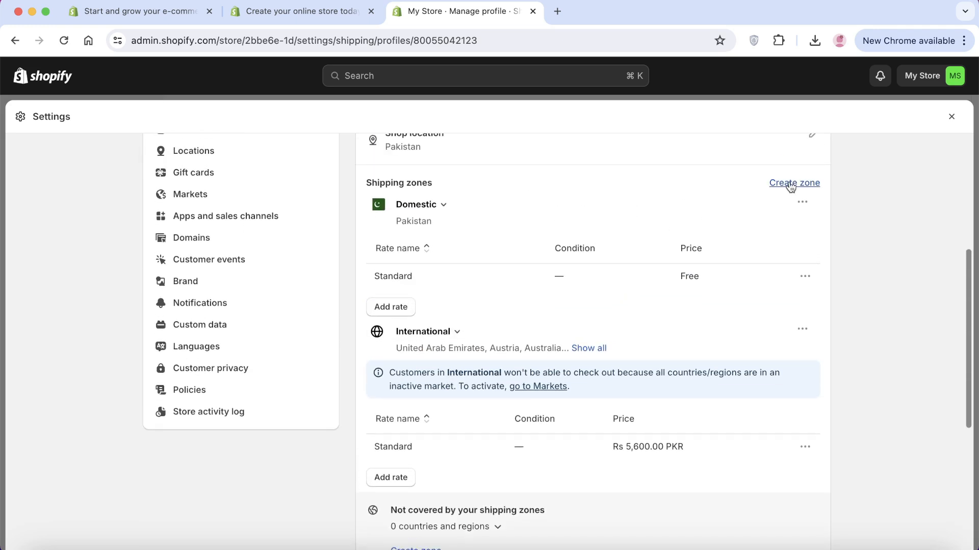
Open Create zone, close it without creating a zone, and return to Shipping and delivery
click(790, 185)
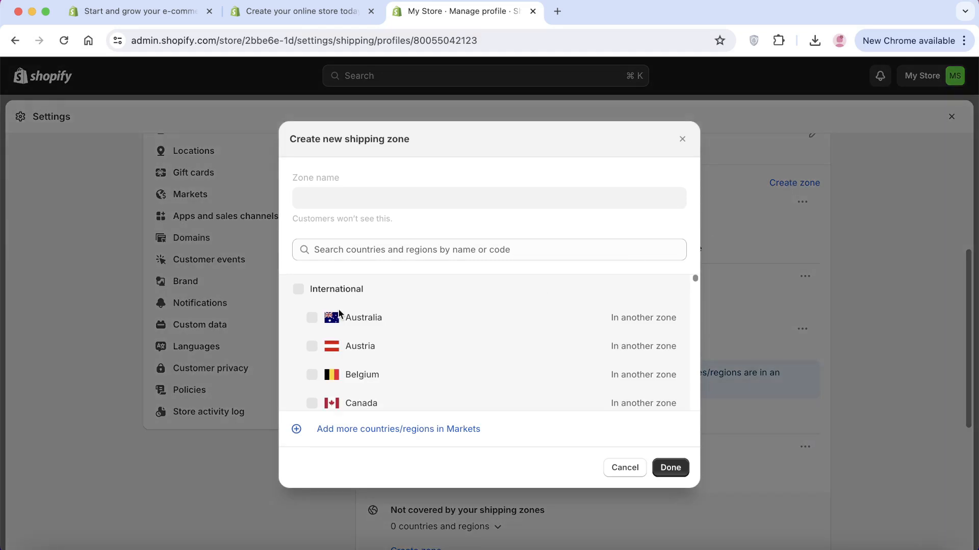
scroll(310, 313, down, 5)
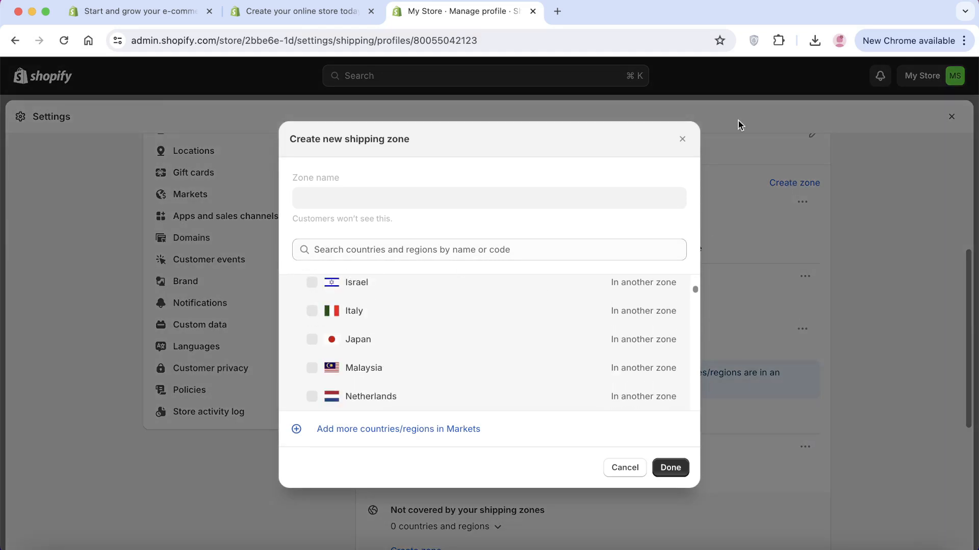
click(682, 139)
scroll(530, 352, up, 5)
scroll(498, 363, down, 3)
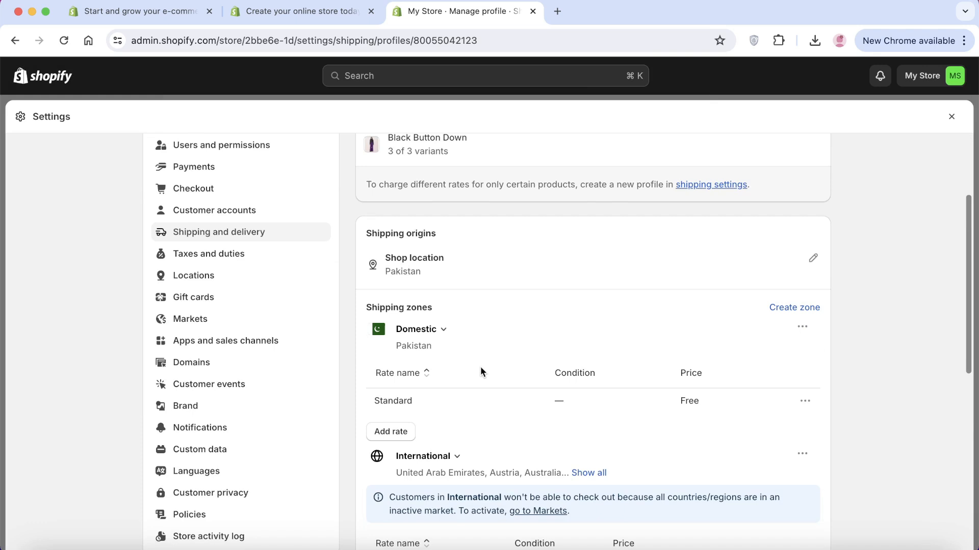
scroll(480, 368, down, 5)
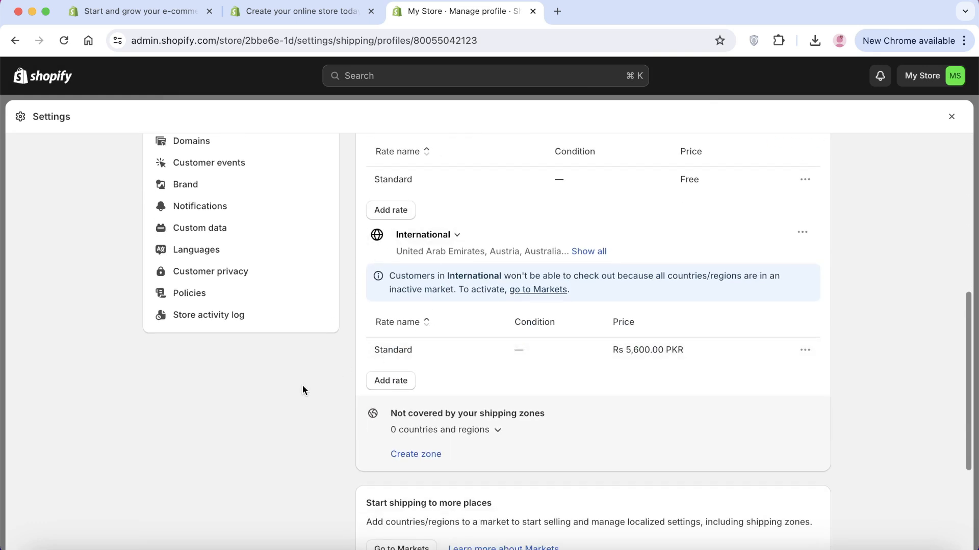
scroll(309, 393, up, 1)
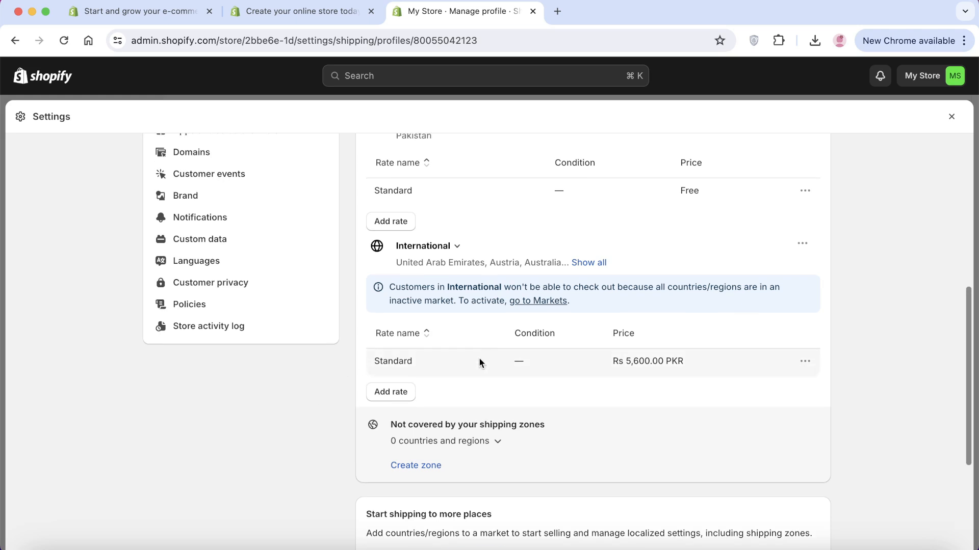
scroll(480, 360, up, 7)
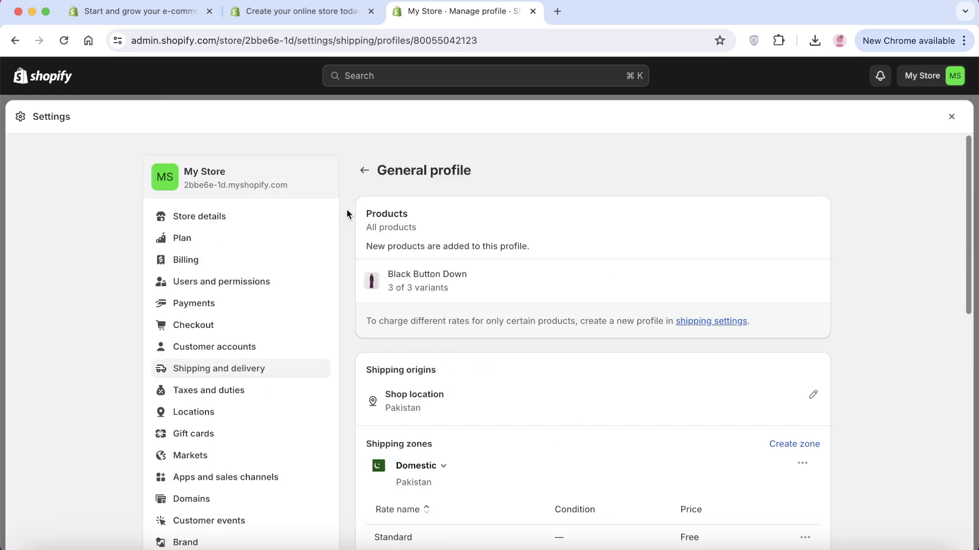
click(363, 172)
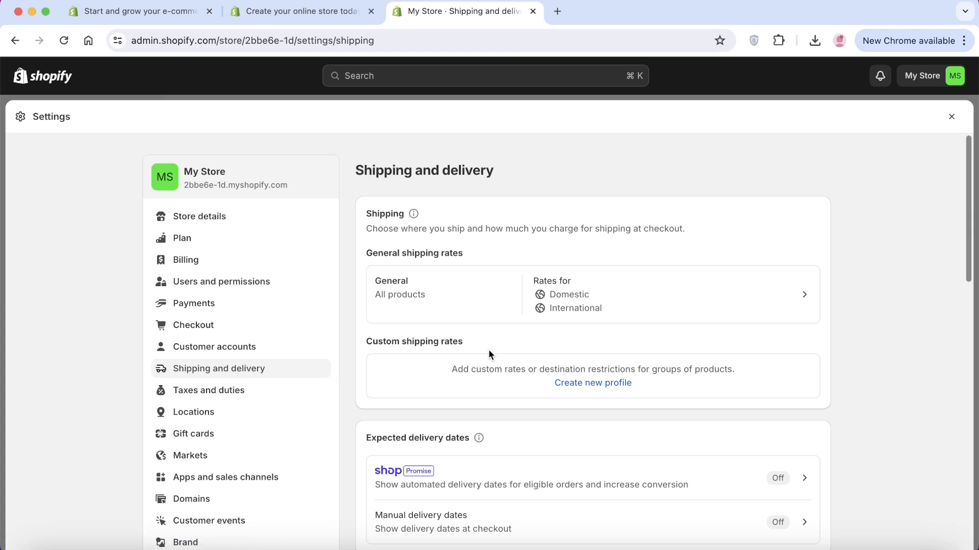
Rename the store to 'Lily Styles', enter the store phone number, and save
click(248, 219)
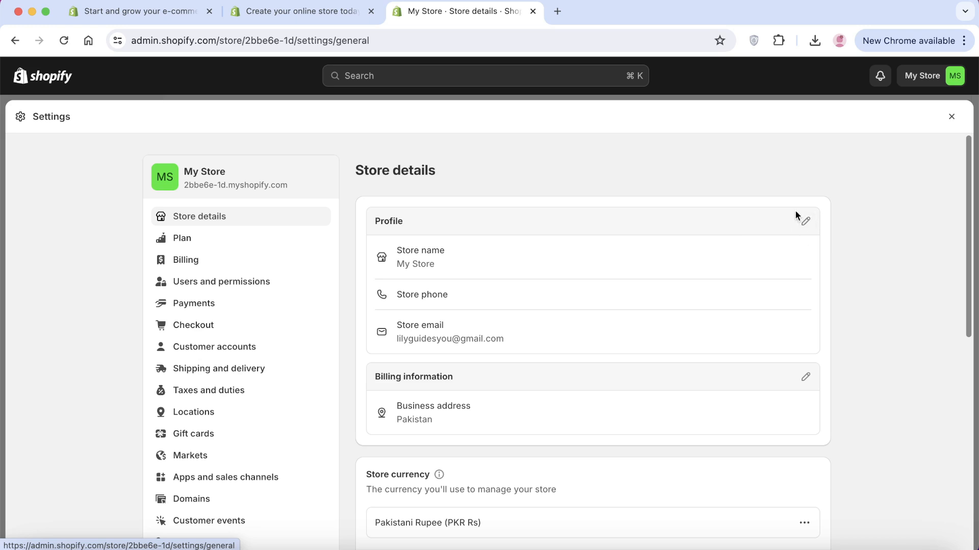
click(808, 222)
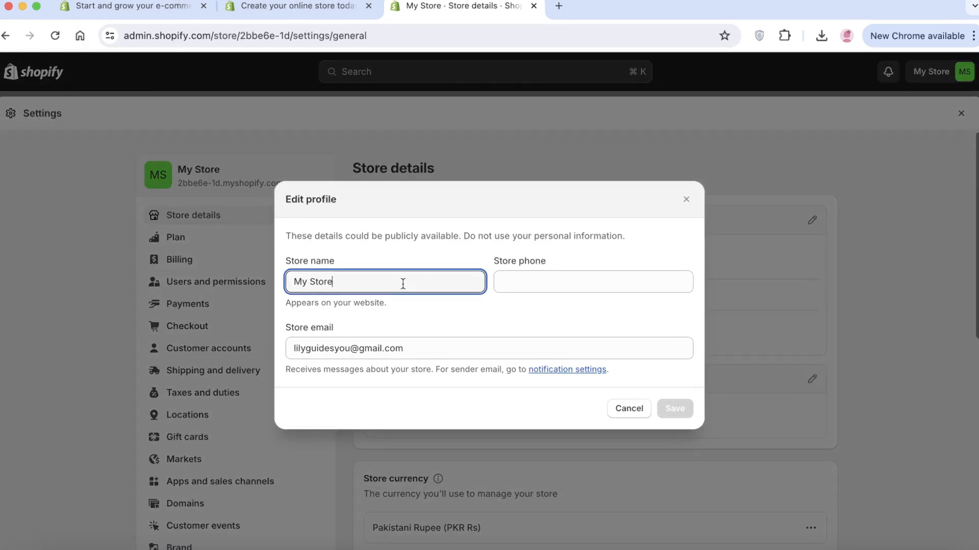
triple_click(403, 283)
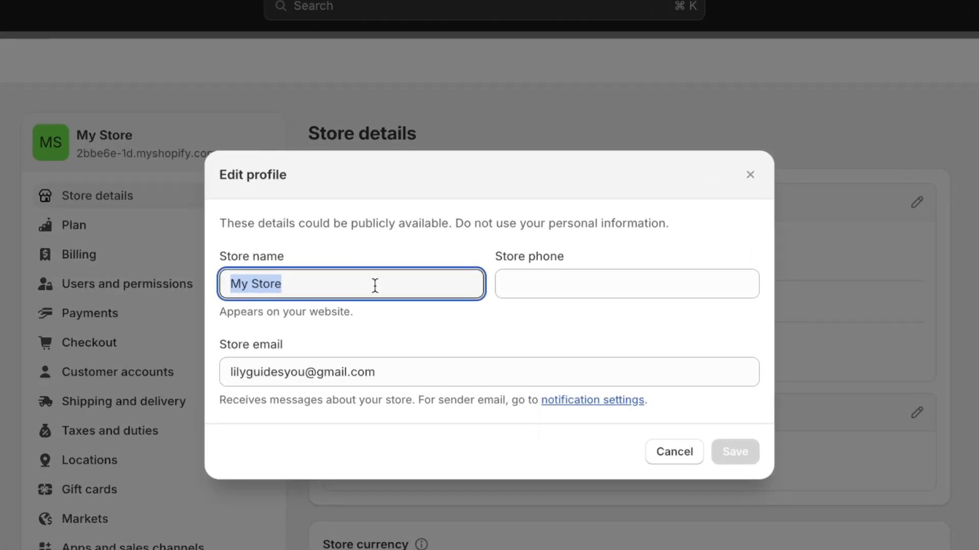
text(Lily)
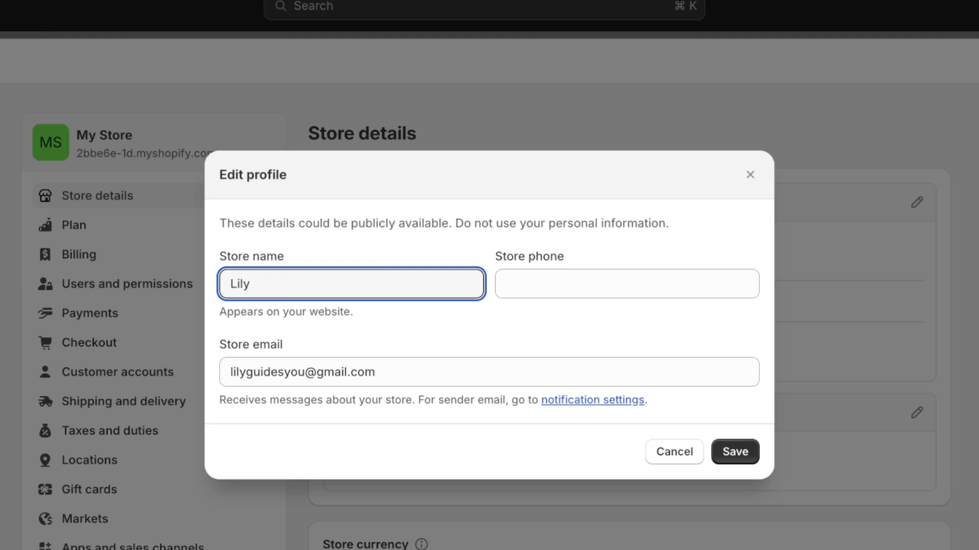
text( Styles)
click(536, 276)
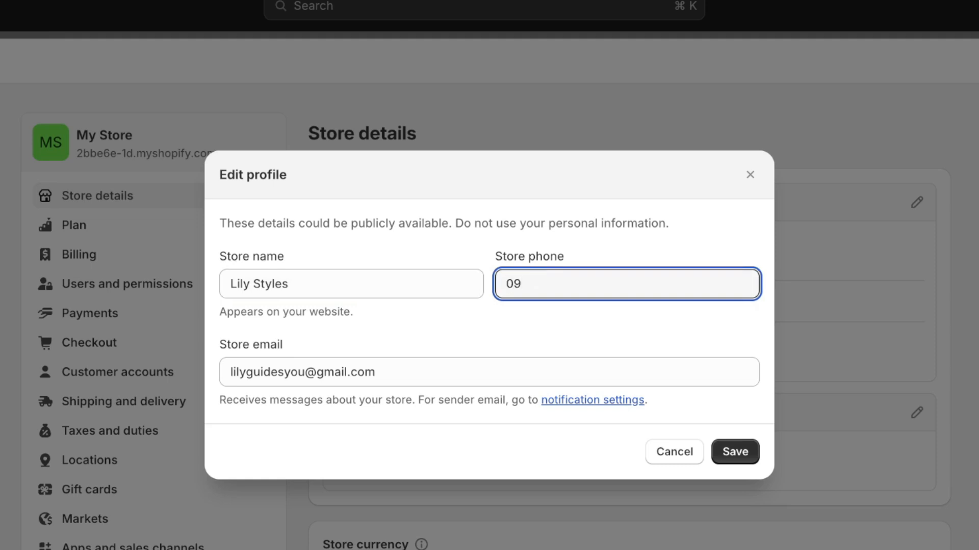
click(732, 443)
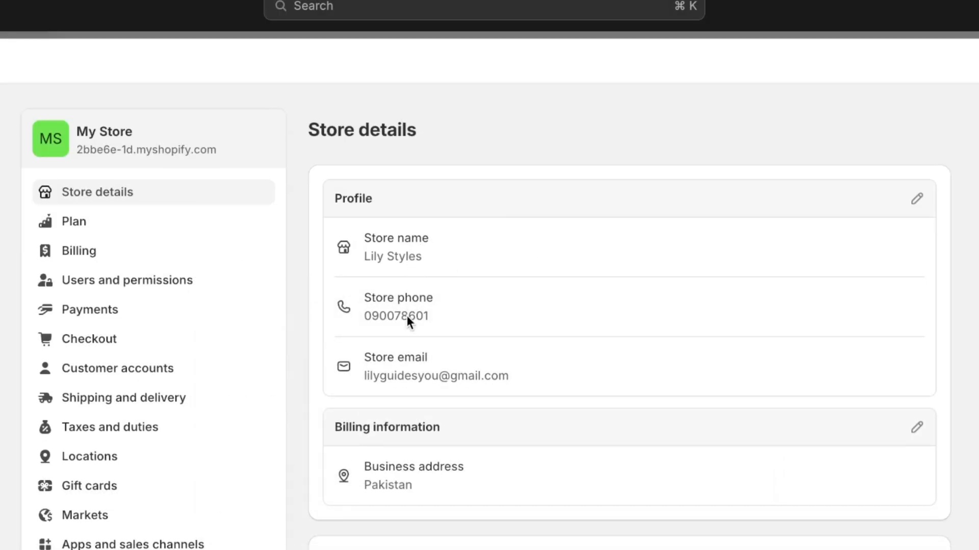
Review the billing information and the Pakistani Rupee (PKR Rs) store currency
scroll(403, 363, down, 7)
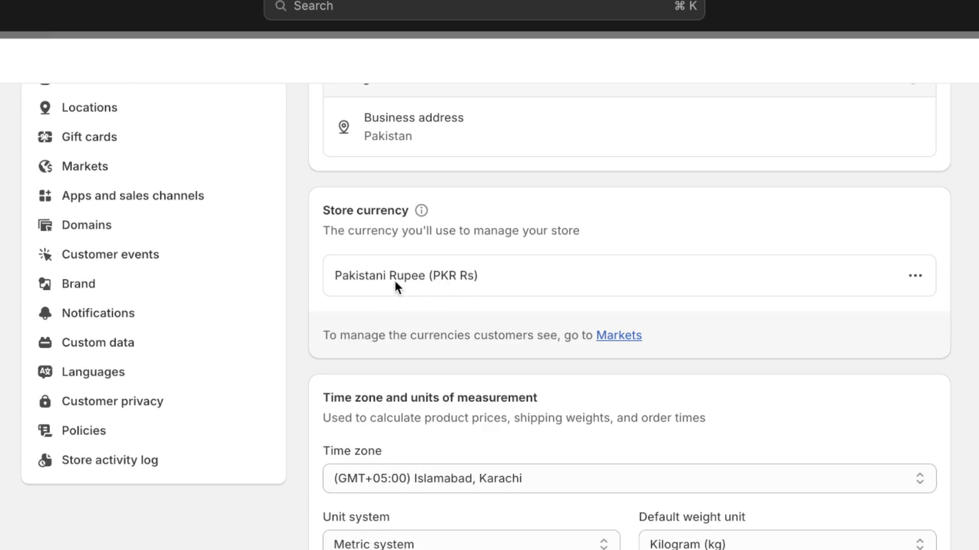
scroll(504, 295, down, 5)
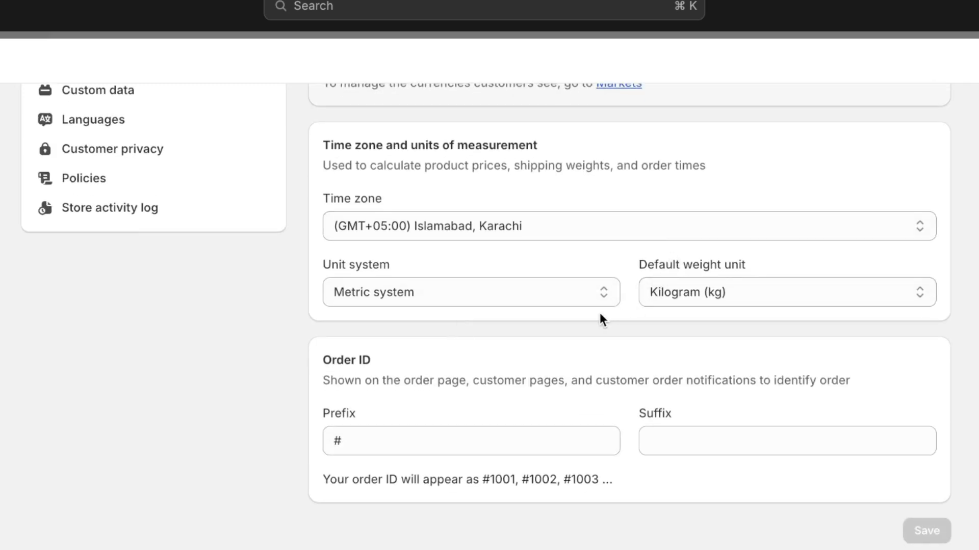
scroll(417, 364, up, 2)
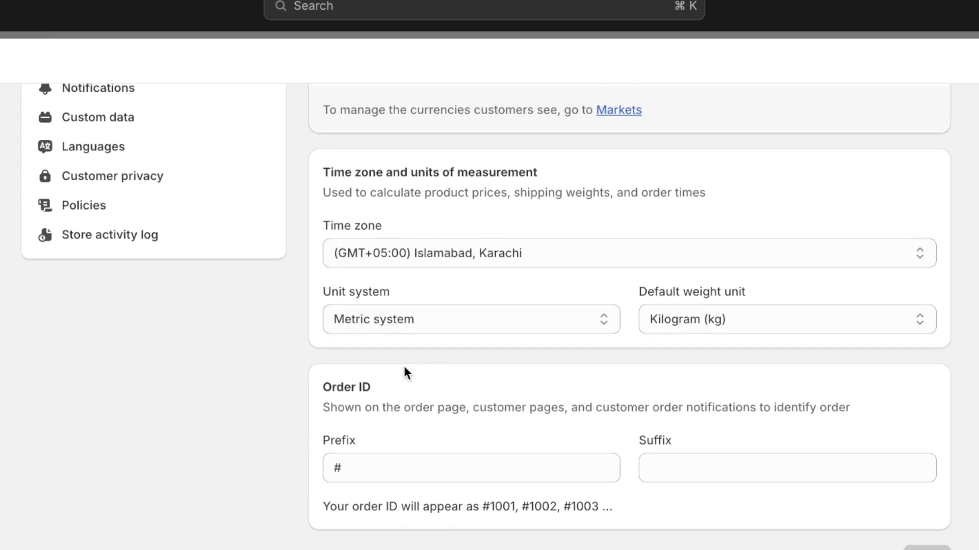
scroll(130, 366, up, 6)
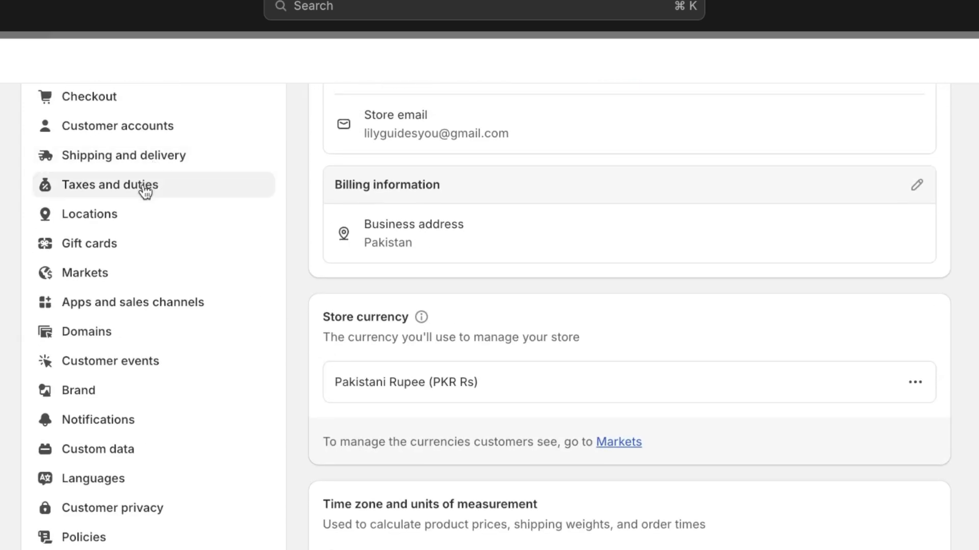
Look through the Taxes and duties settings
click(145, 191)
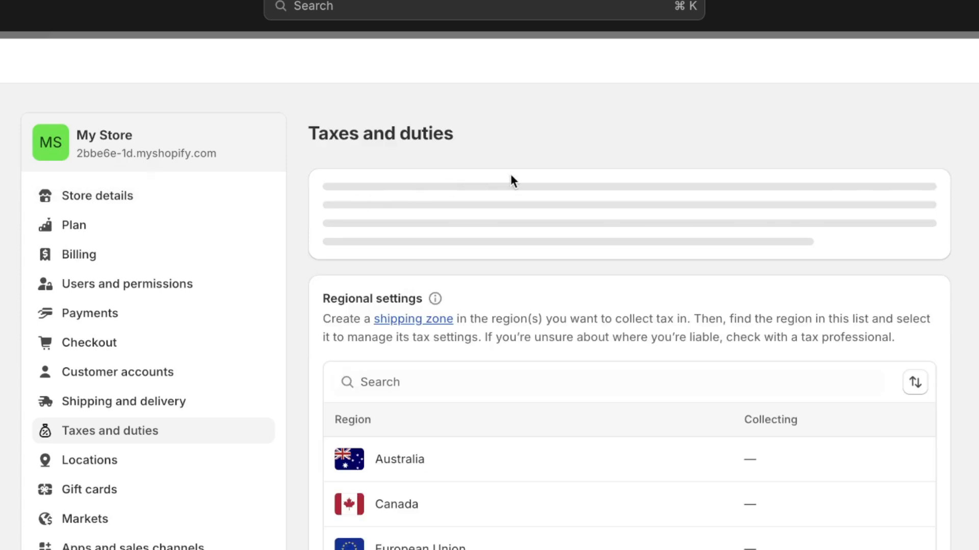
scroll(586, 224, down, 1)
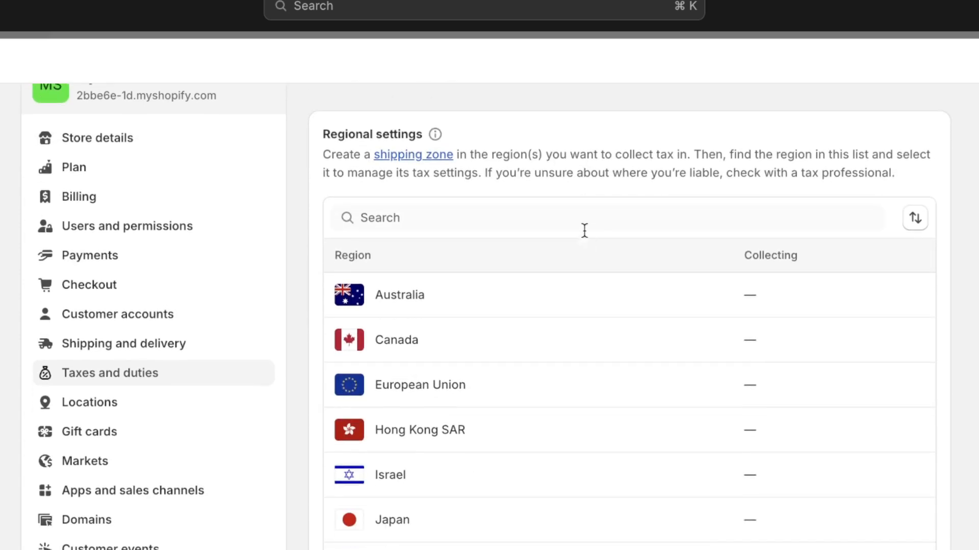
scroll(444, 357, down, 3)
scroll(448, 436, down, 12)
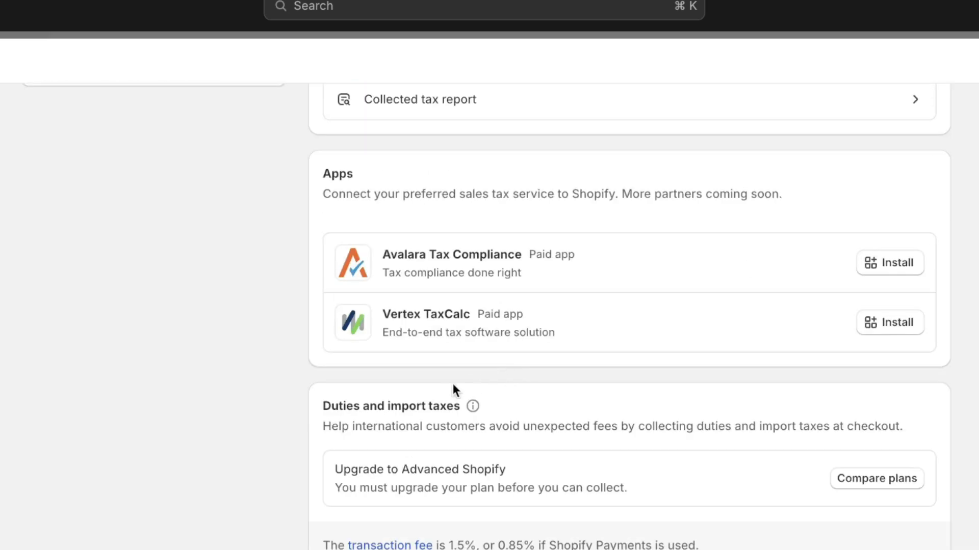
scroll(320, 419, up, 10)
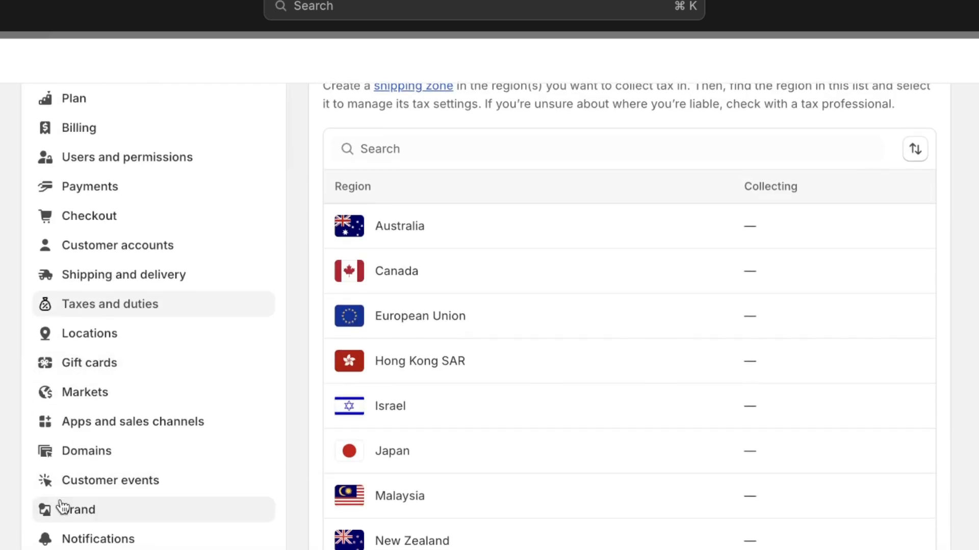
Open Brand settings and review the logo, colour and other brand asset options
click(61, 506)
scroll(560, 331, down, 3)
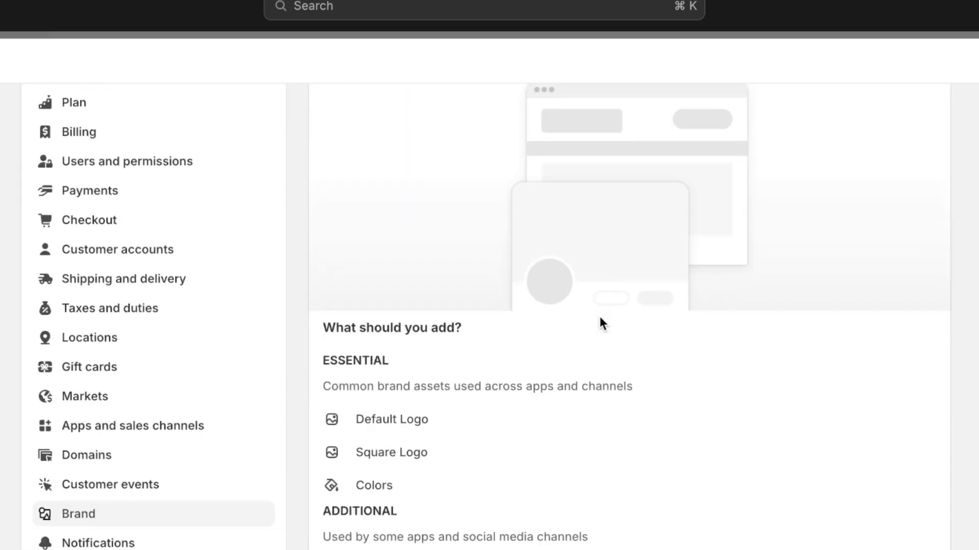
scroll(604, 315, down, 8)
scroll(604, 315, down, 2)
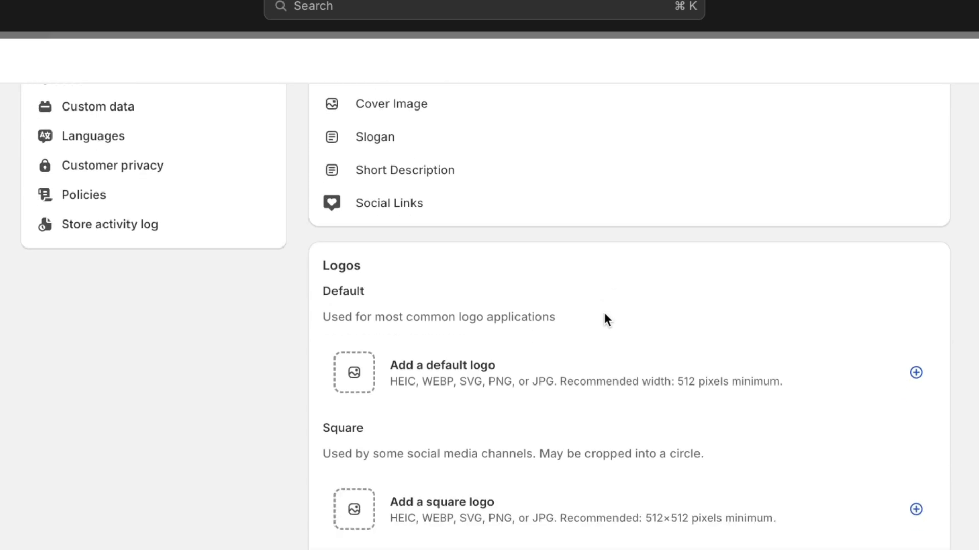
scroll(574, 336, down, 1)
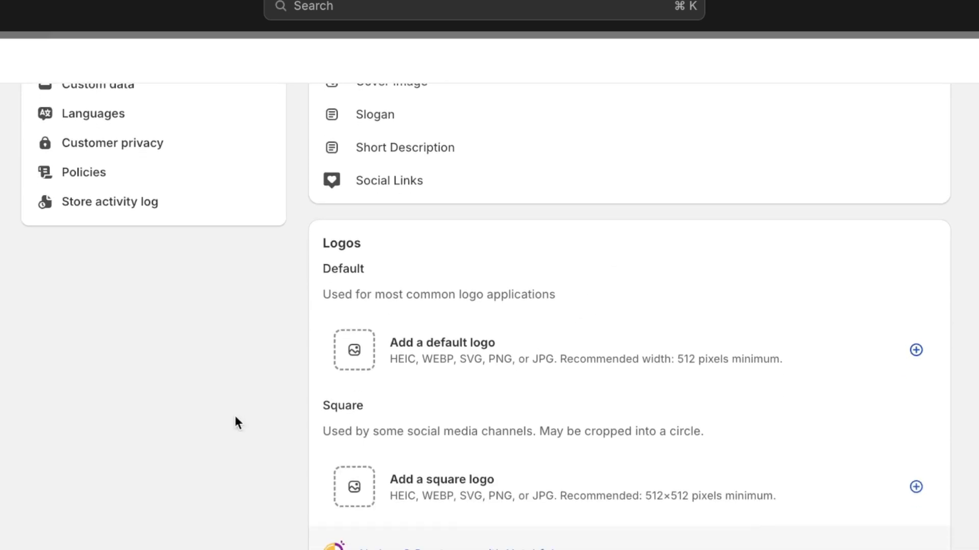
scroll(175, 421, up, 9)
scroll(172, 430, up, 4)
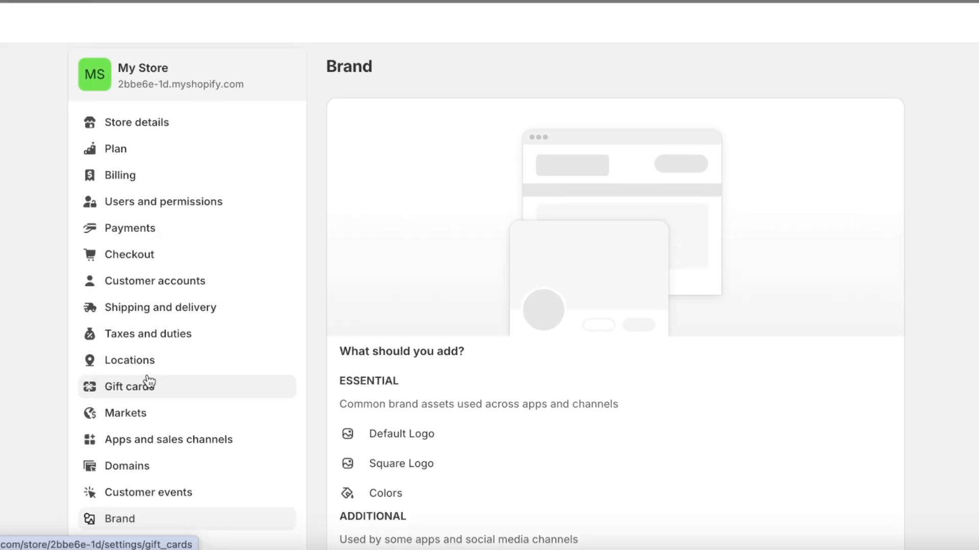
Open the Domains settings, check the Connect existing domain option, then return to the domains overview
click(132, 465)
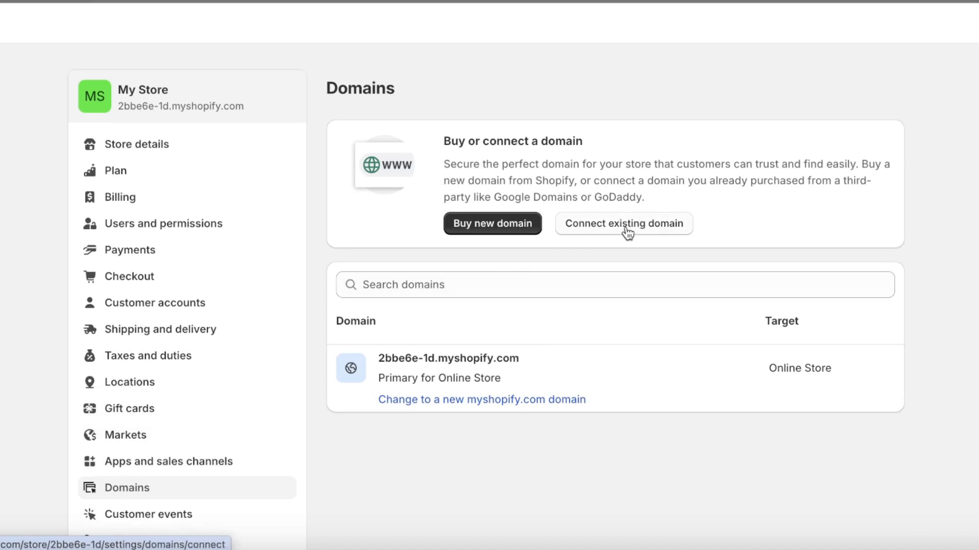
click(628, 232)
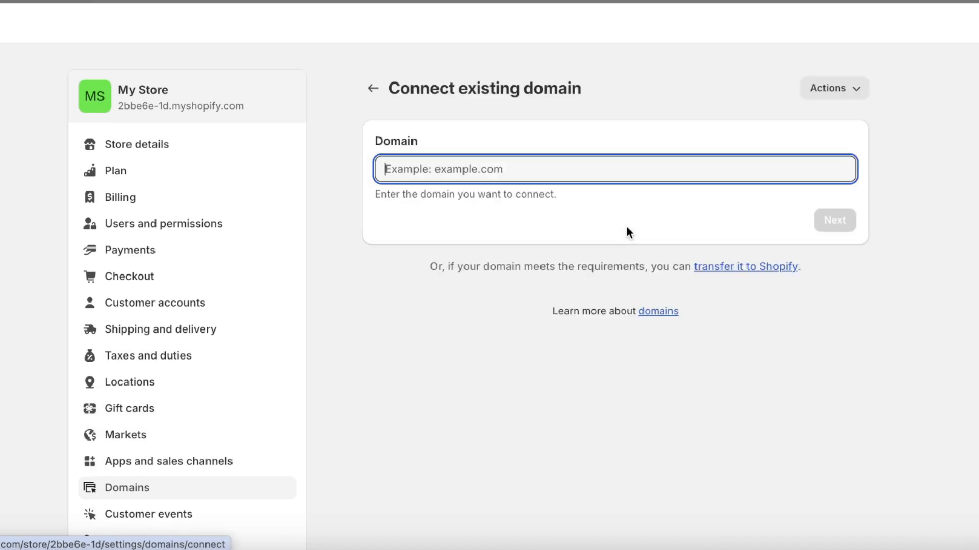
click(372, 88)
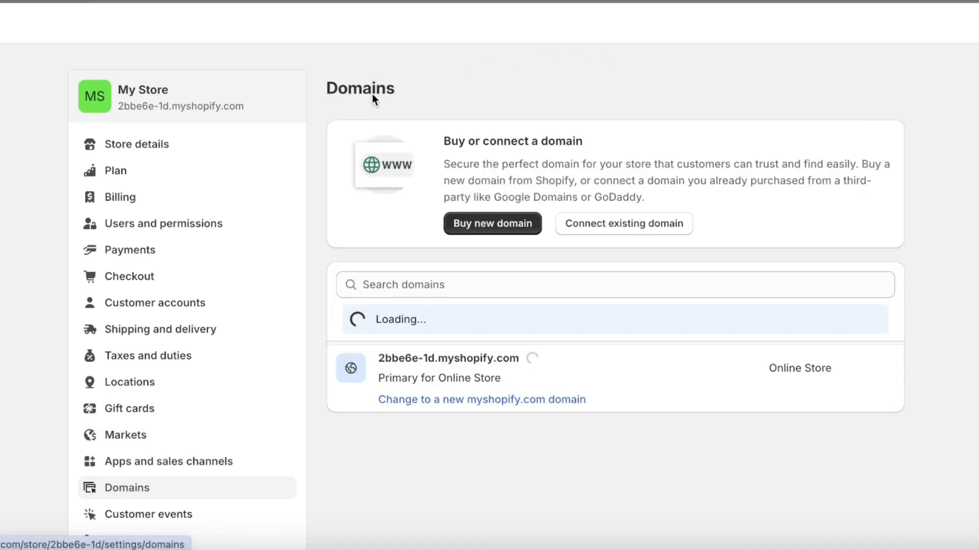
Search for lilystyles.com as a new domain and review the suggested alternatives
click(498, 228)
click(509, 185)
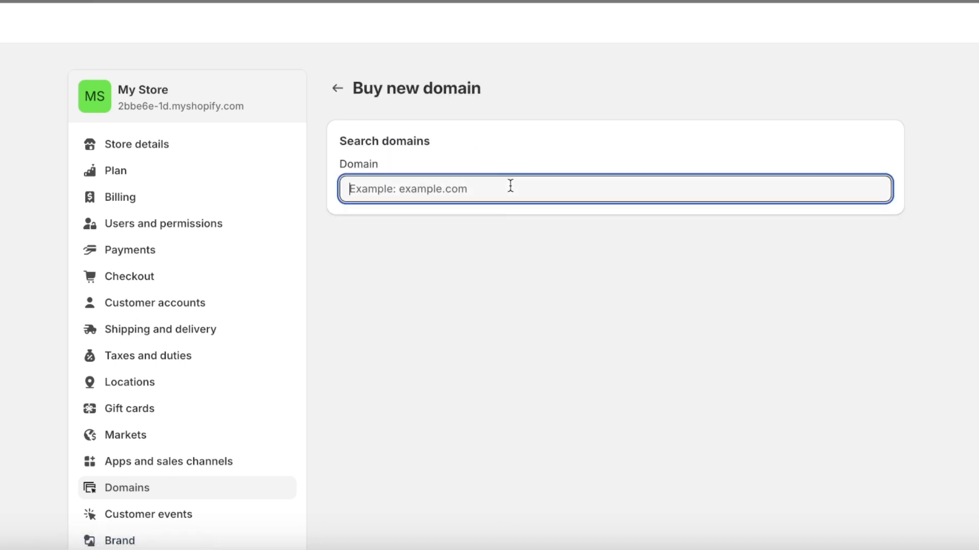
text(lilyst)
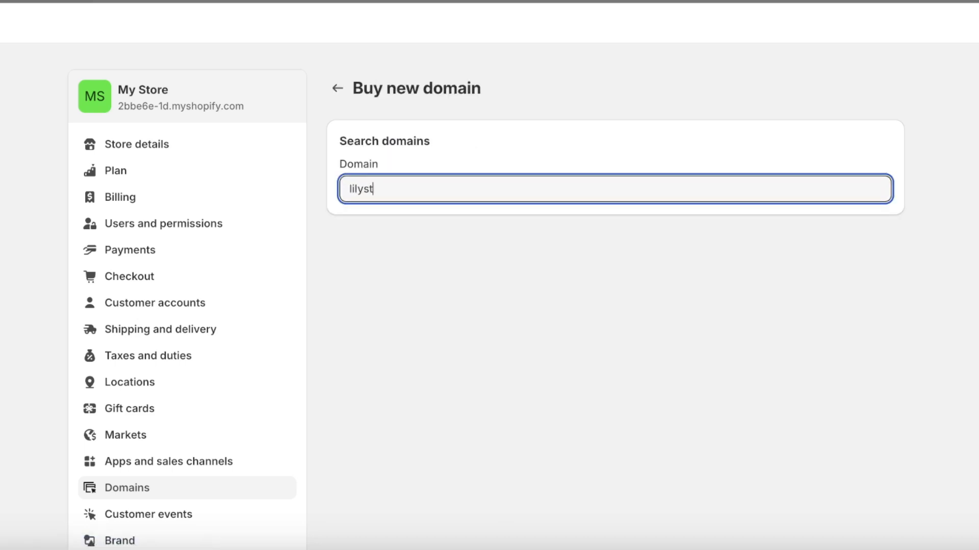
text(yles.com)
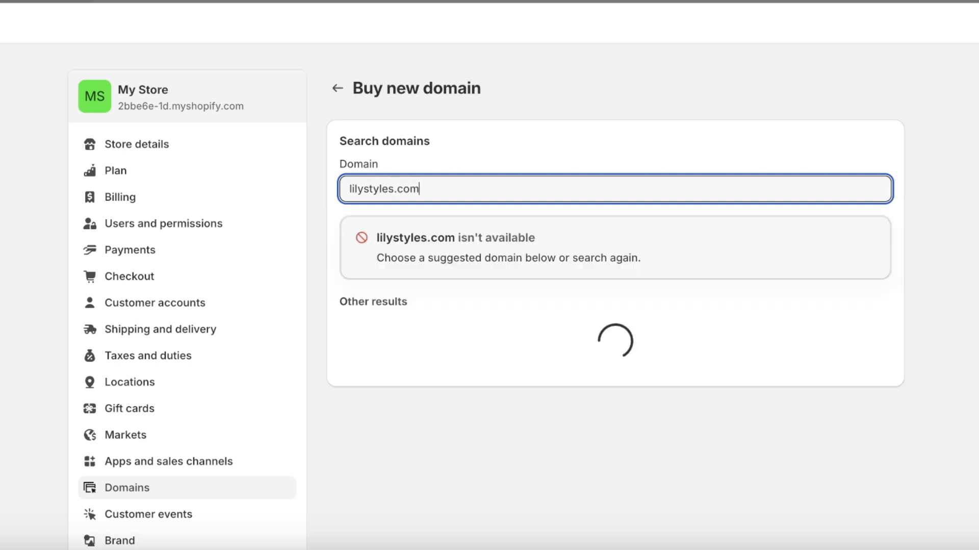
scroll(577, 207, down, 4)
scroll(547, 65, up, 3)
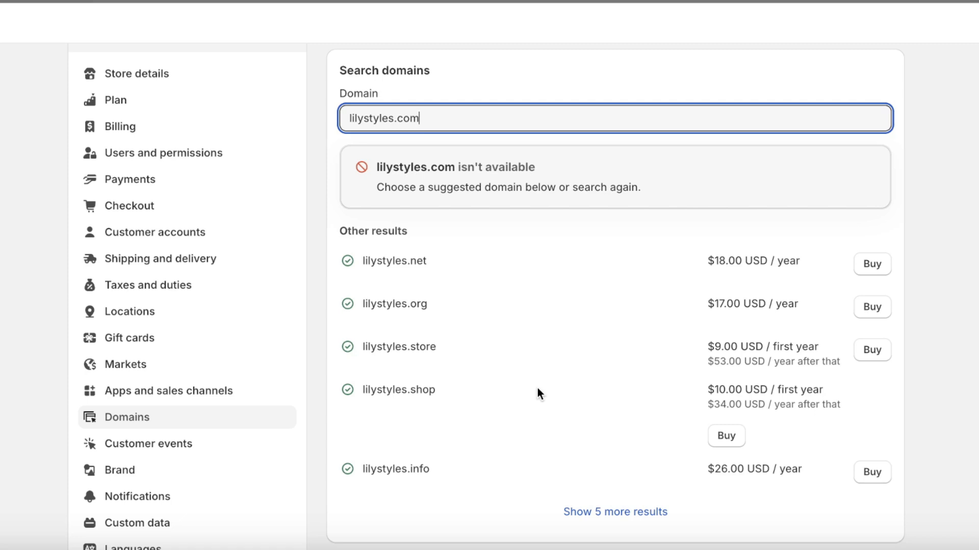
scroll(512, 369, up, 1)
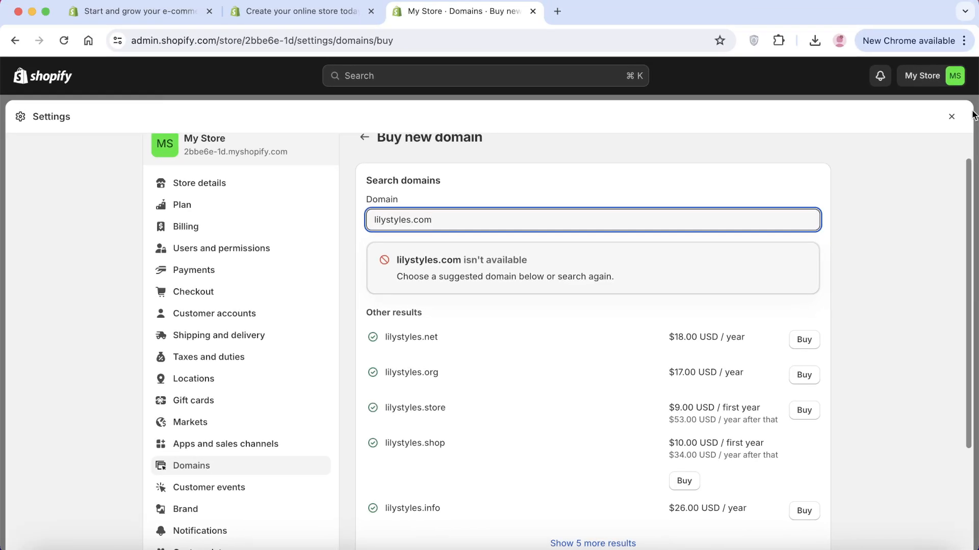
From the trial banner, go to plan selection and choose the Basic plan
click(955, 117)
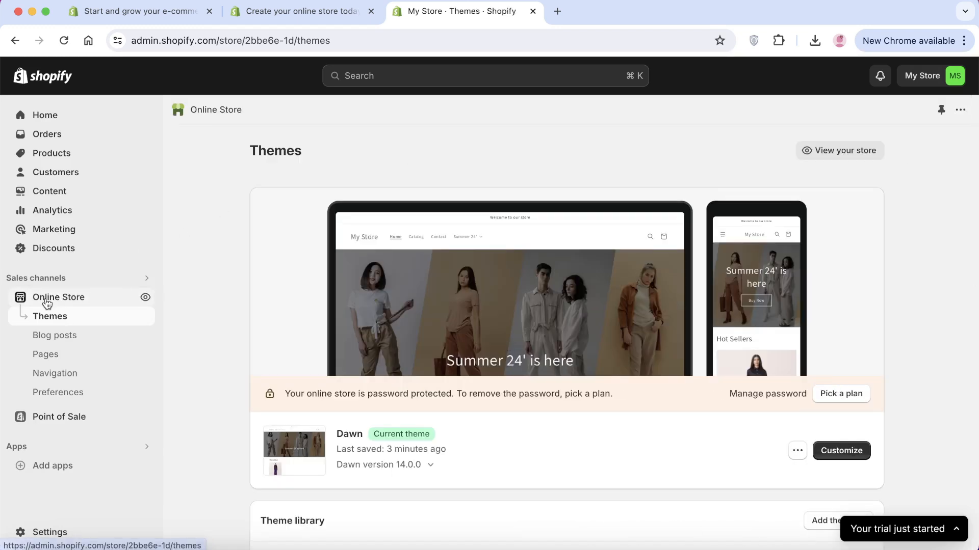
click(894, 535)
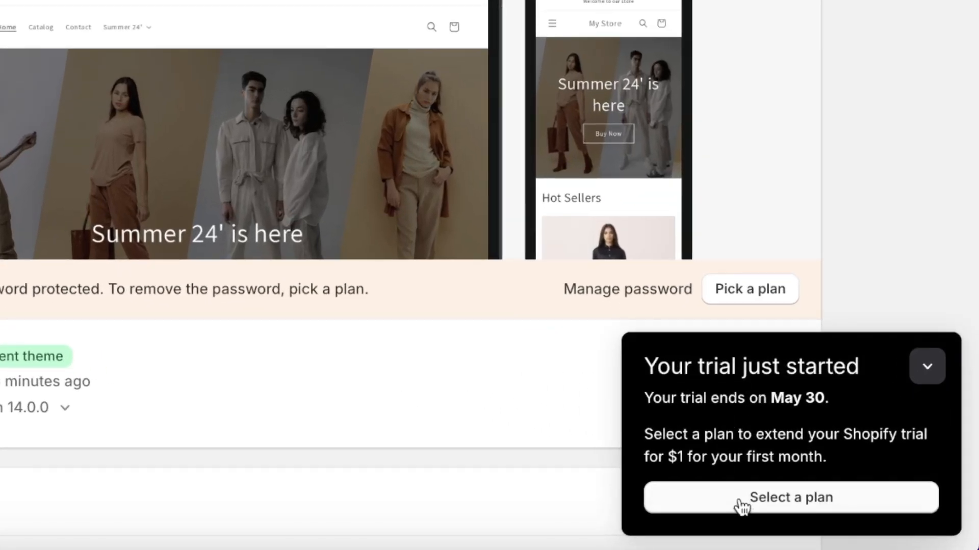
click(739, 502)
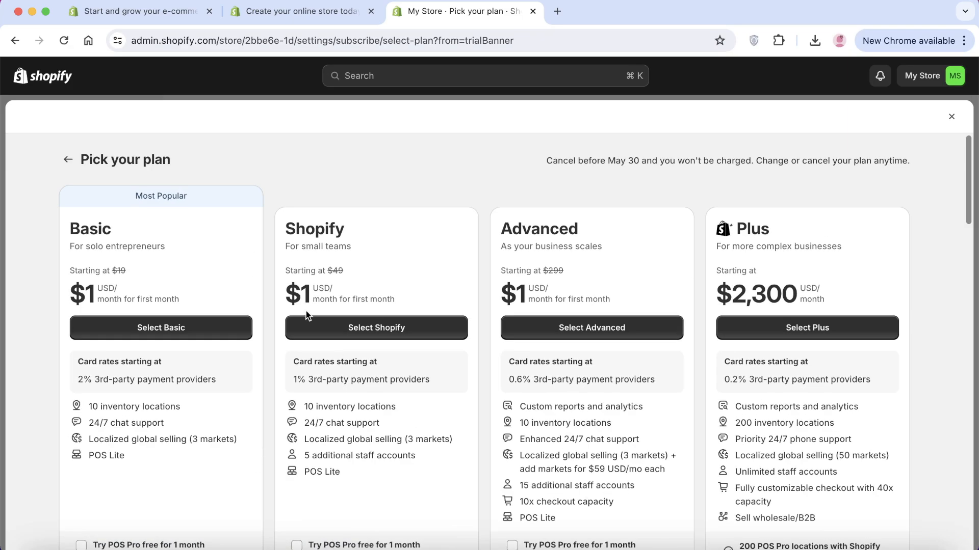
click(123, 333)
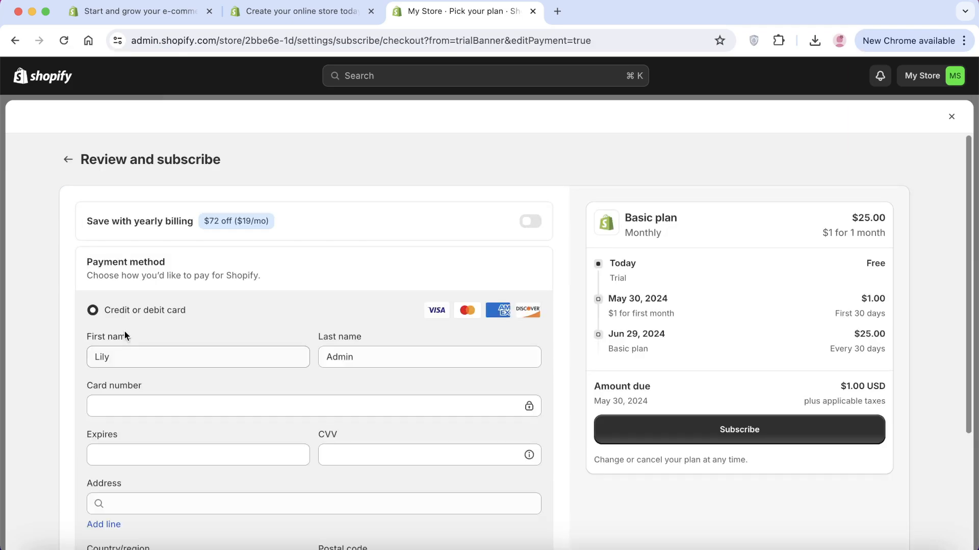
Fill in the business address city and confirm the business address
scroll(158, 408, down, 3)
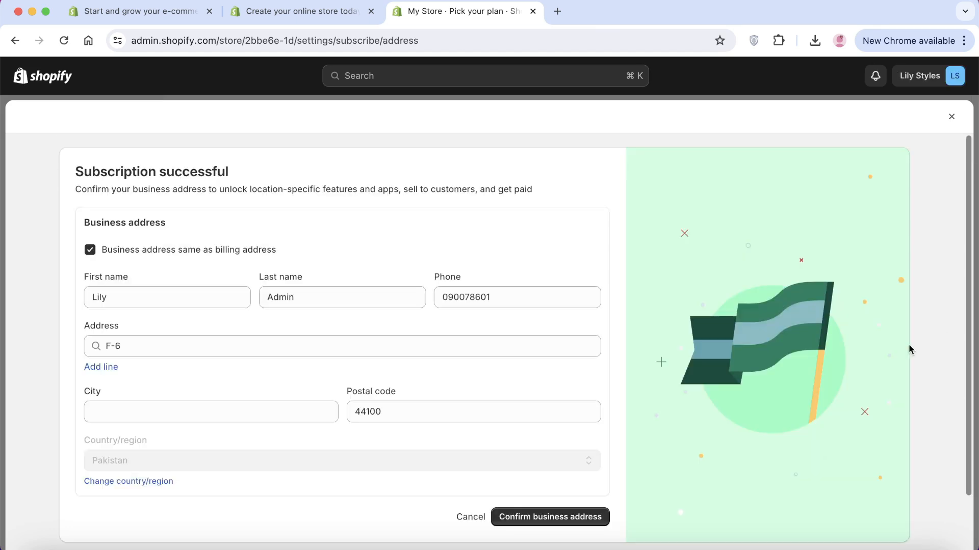
click(284, 416)
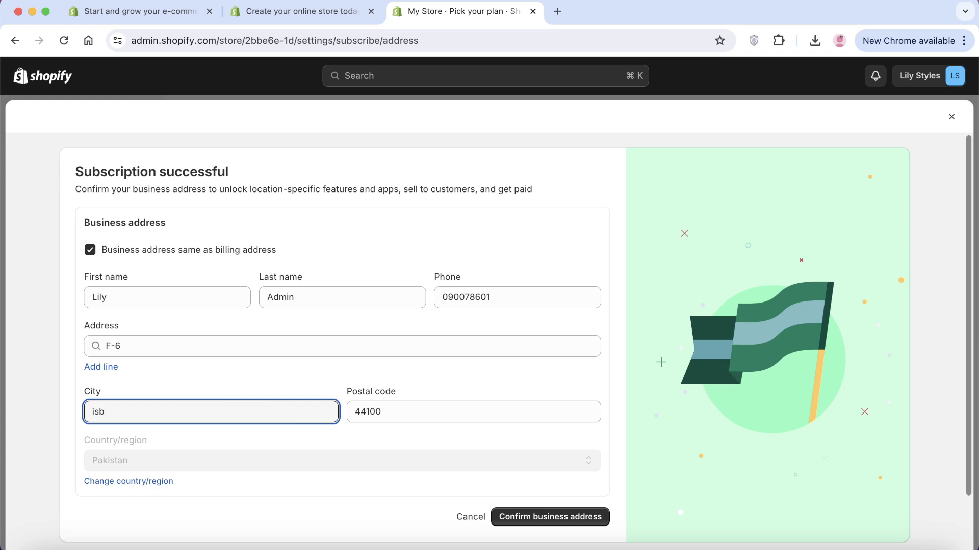
click(554, 518)
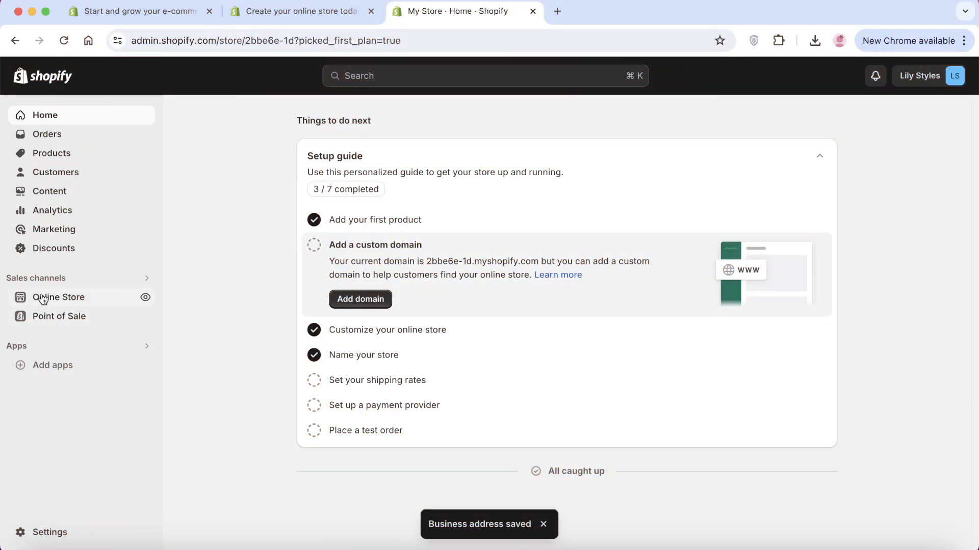
Remove the storefront password from the Online Store Themes page
click(42, 298)
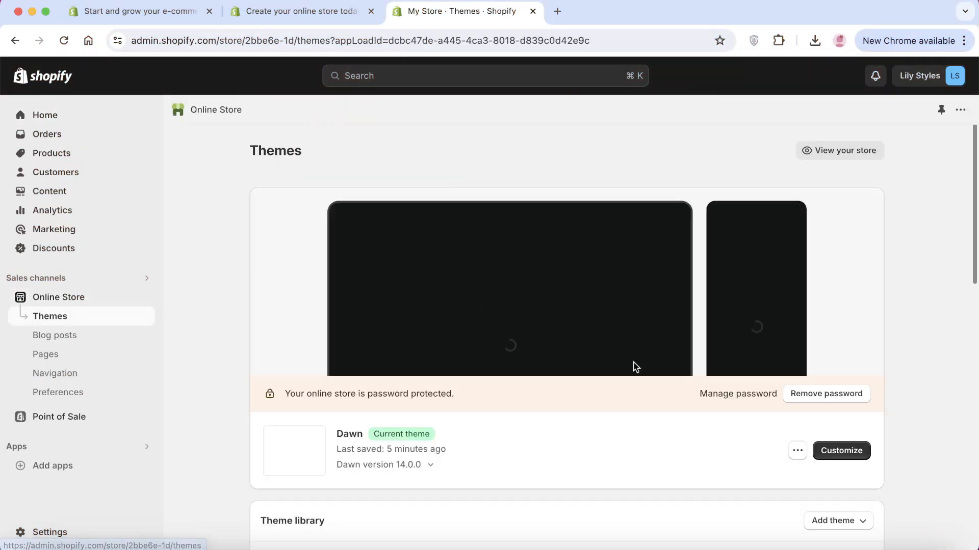
click(810, 399)
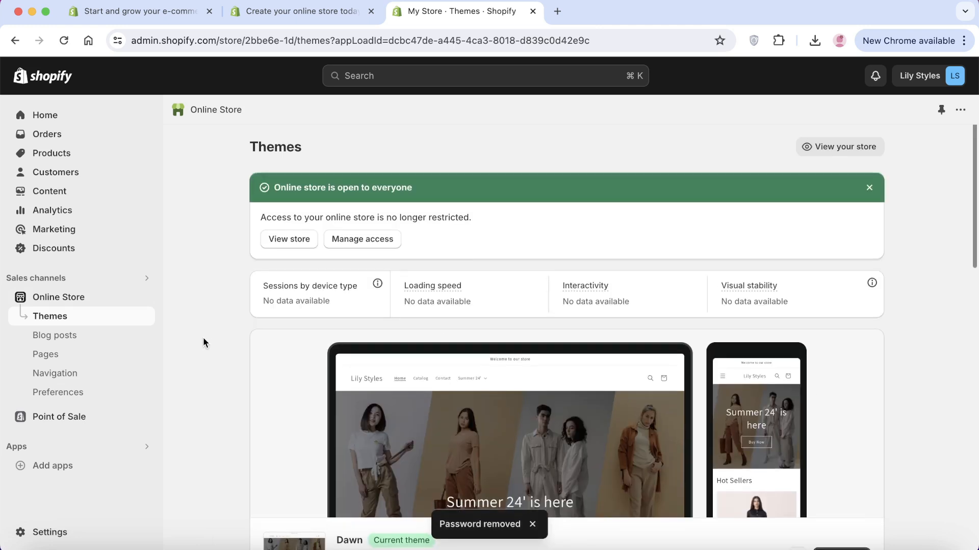
scroll(202, 337, down, 3)
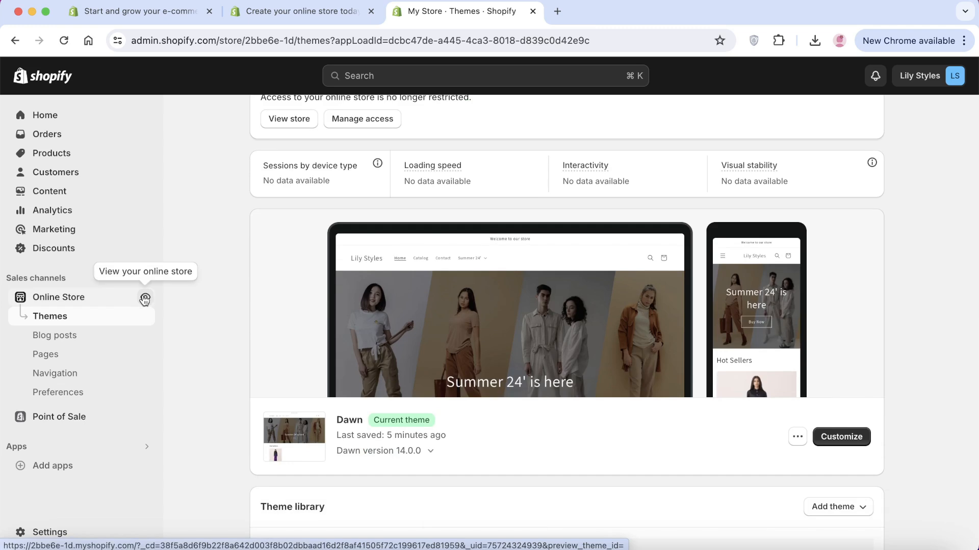
View the live Lily Styles storefront in a new tab and scroll through it
click(145, 299)
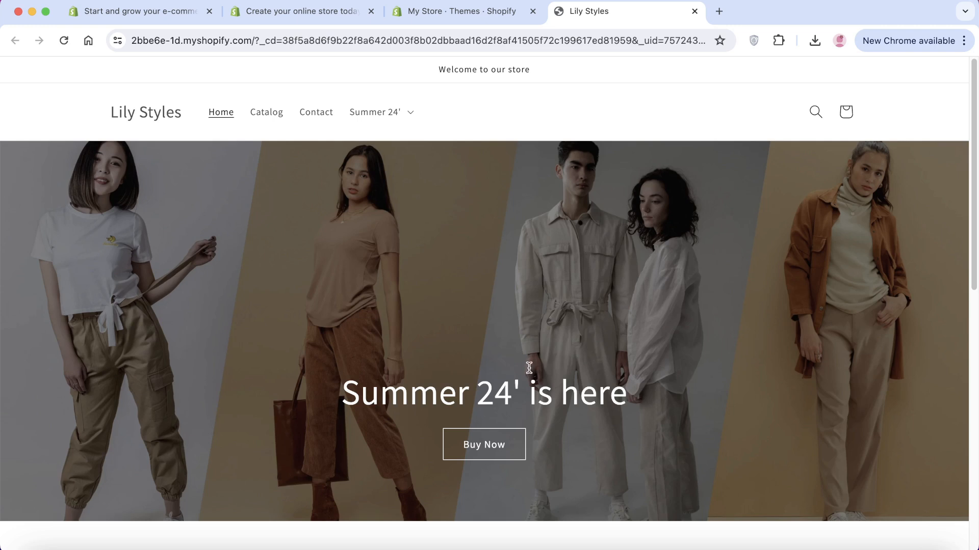
scroll(529, 372, down, 2)
scroll(530, 375, down, 3)
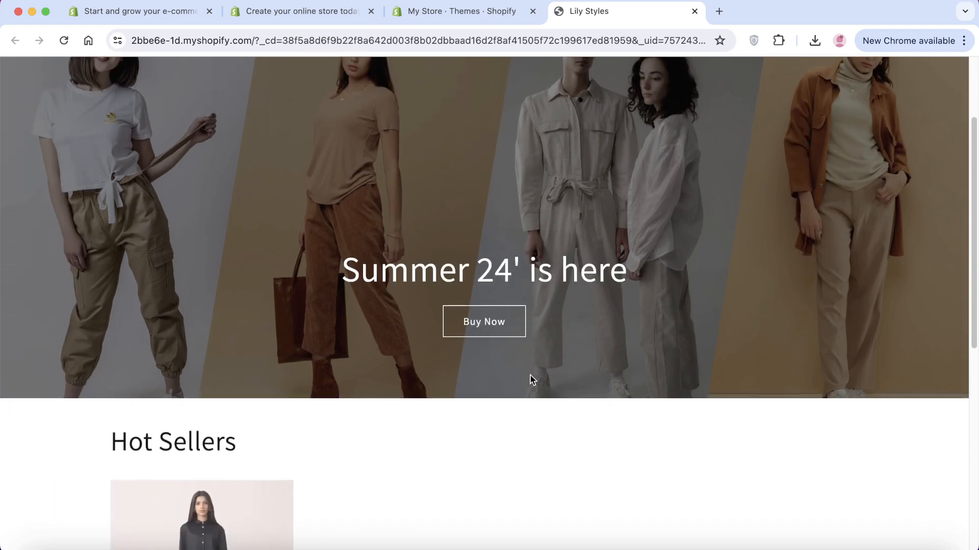
scroll(530, 377, up, 1)
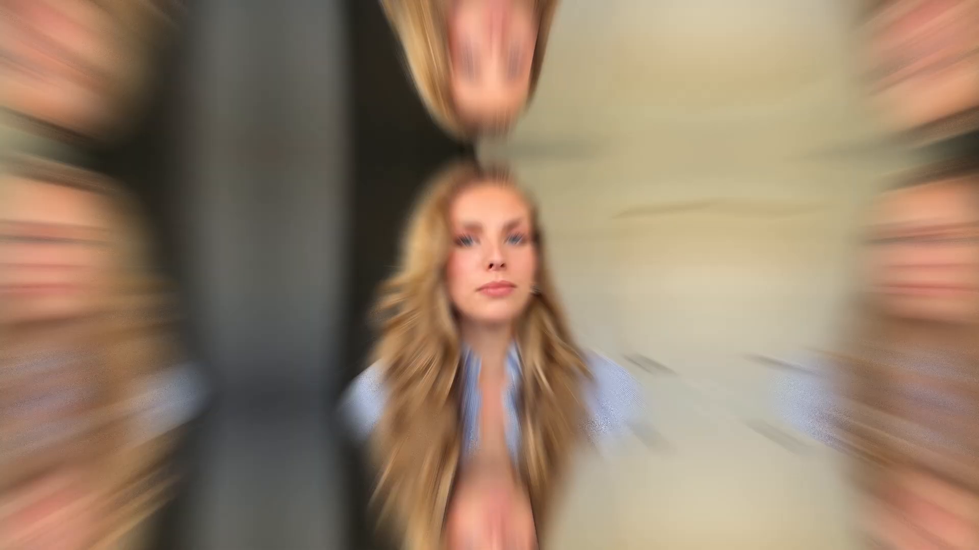